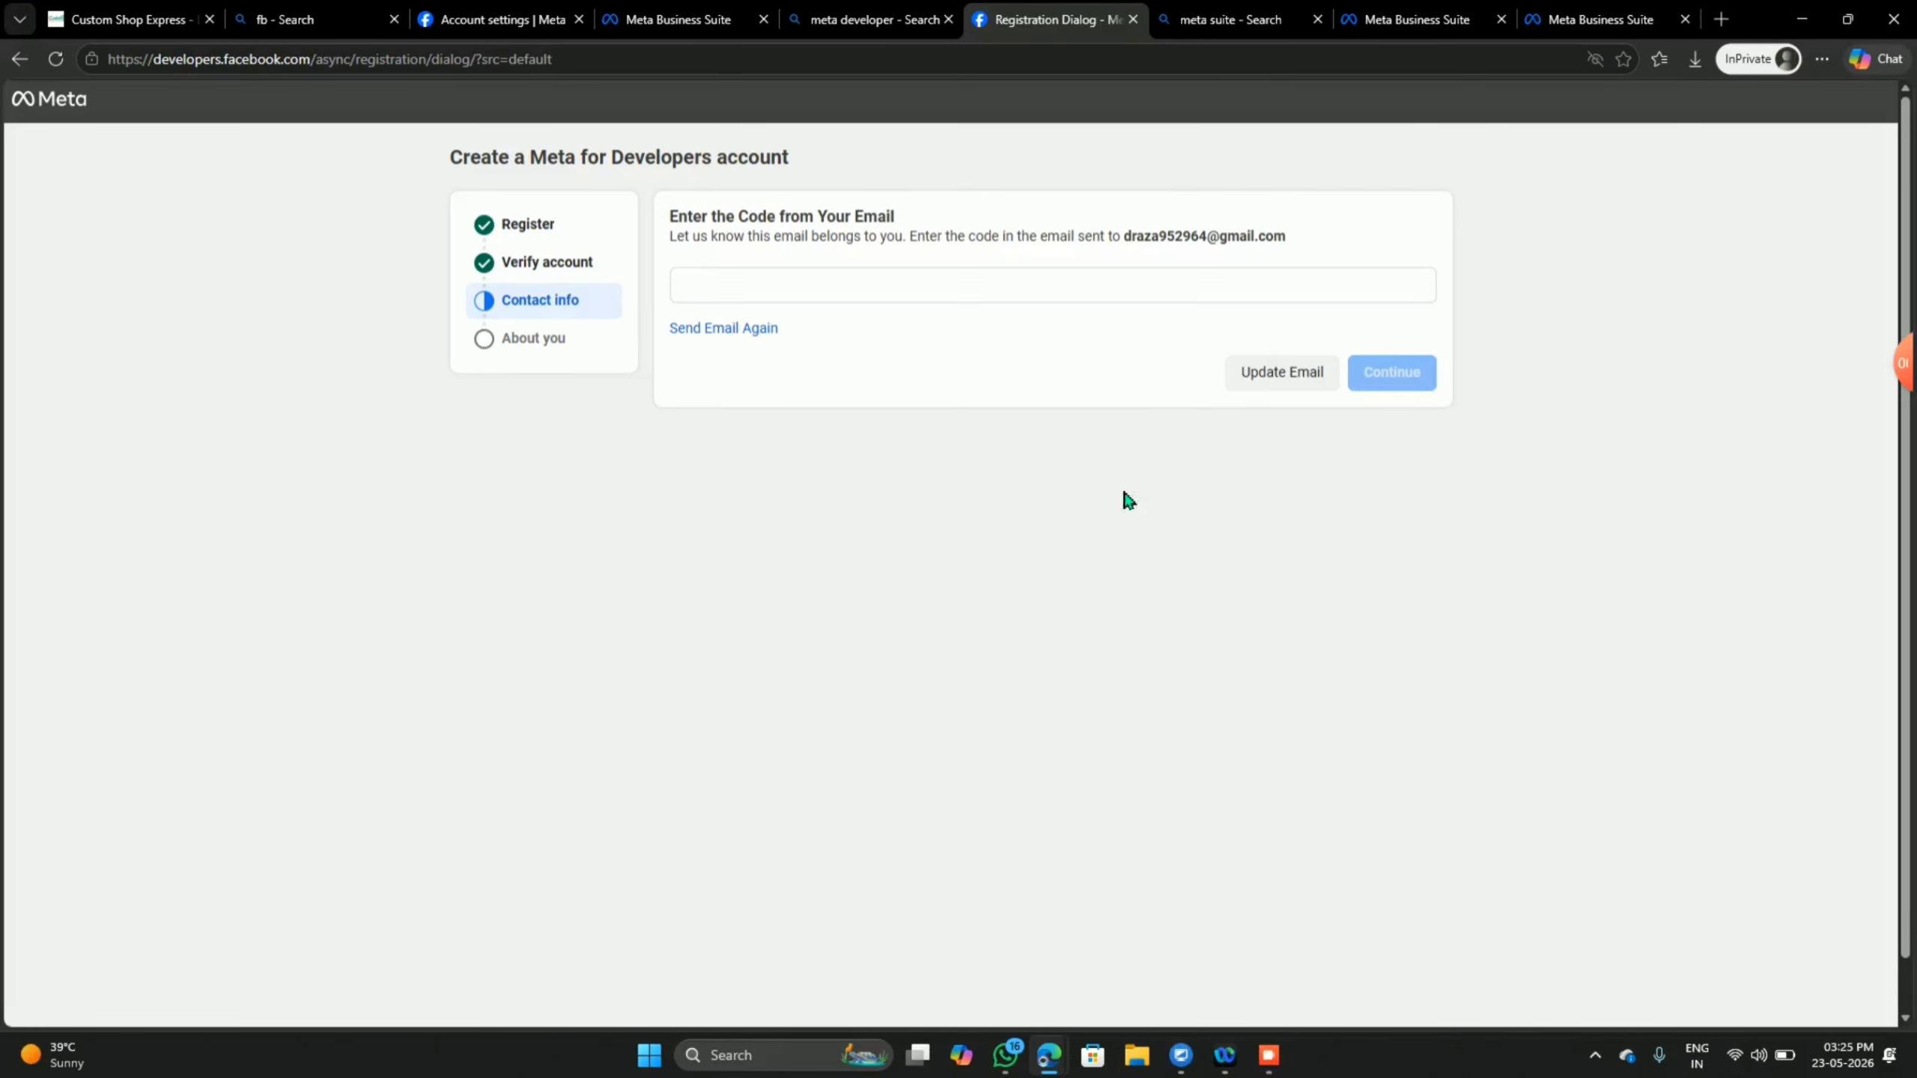
# - Confirm the emailed verification code and complete developer registration with the Other role
pyautogui.click(1014, 295)
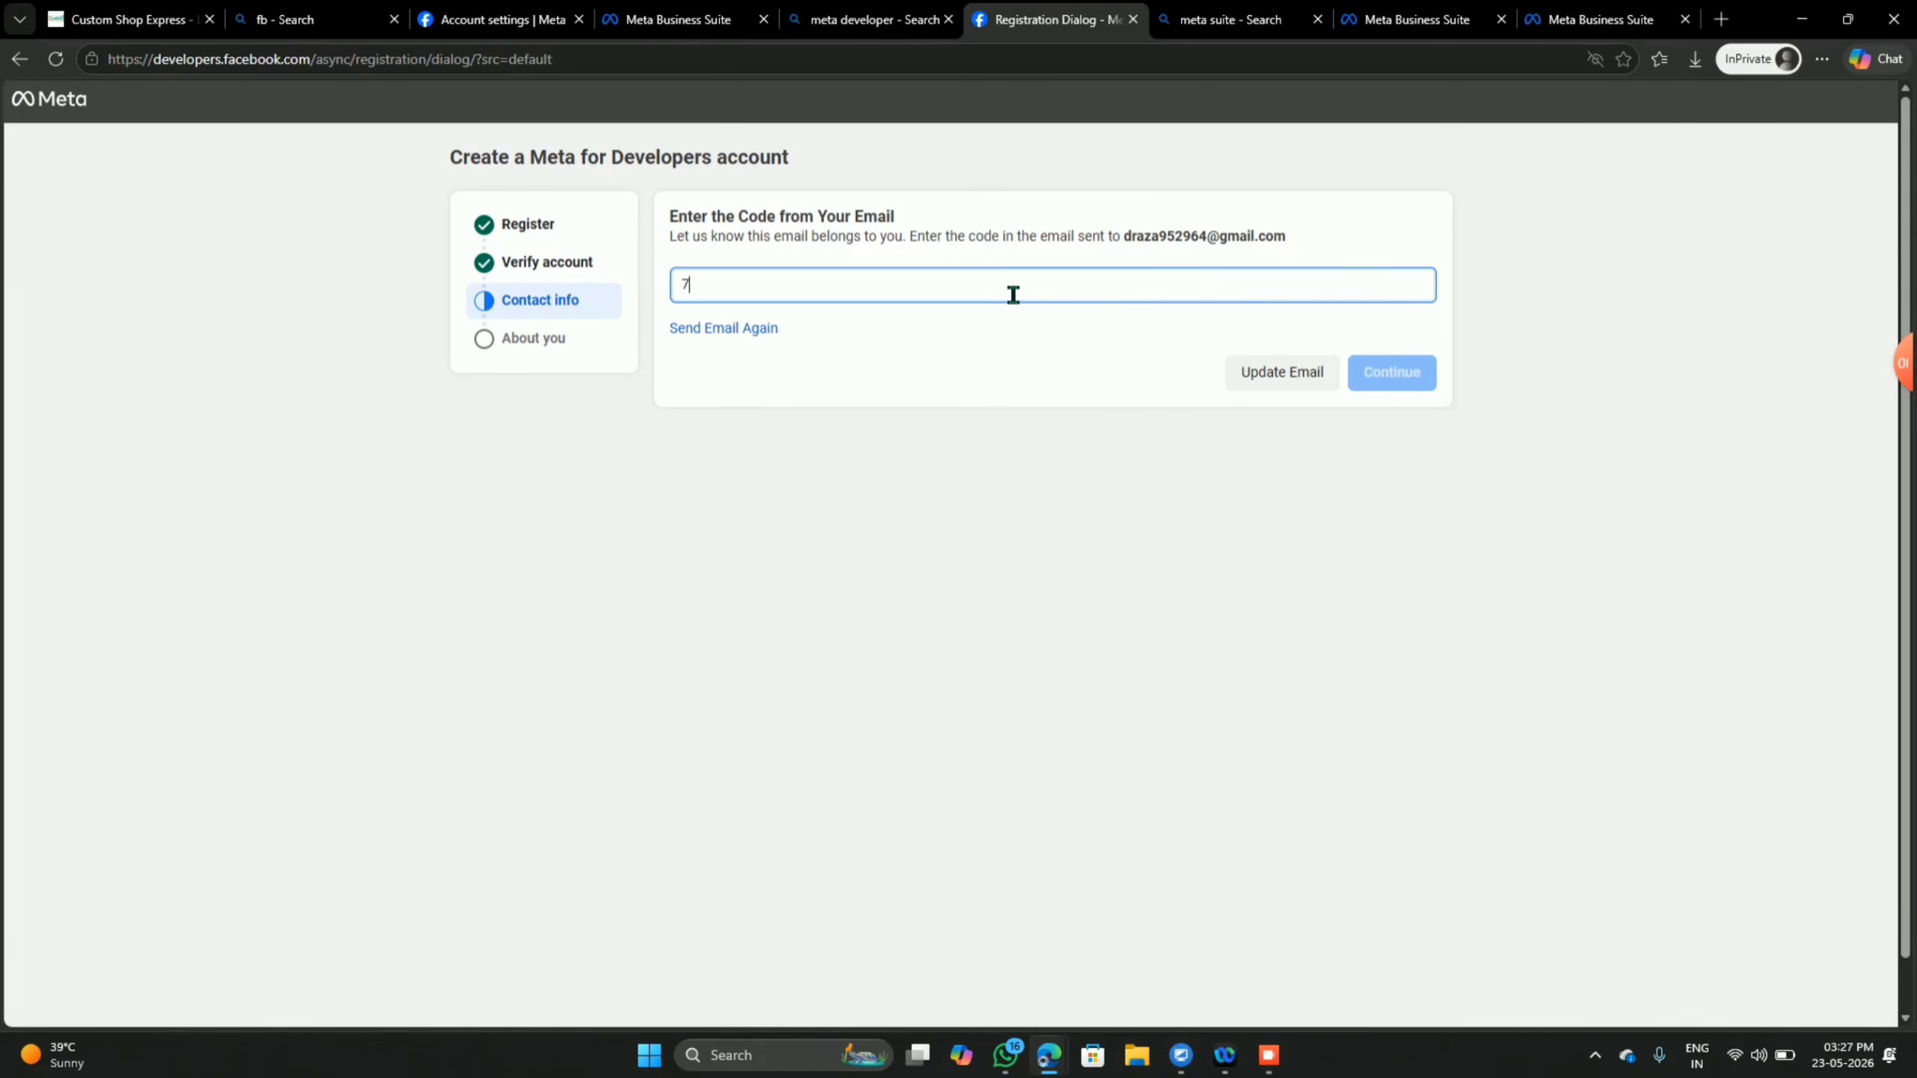
pyautogui.click(1381, 385)
pyautogui.click(938, 558)
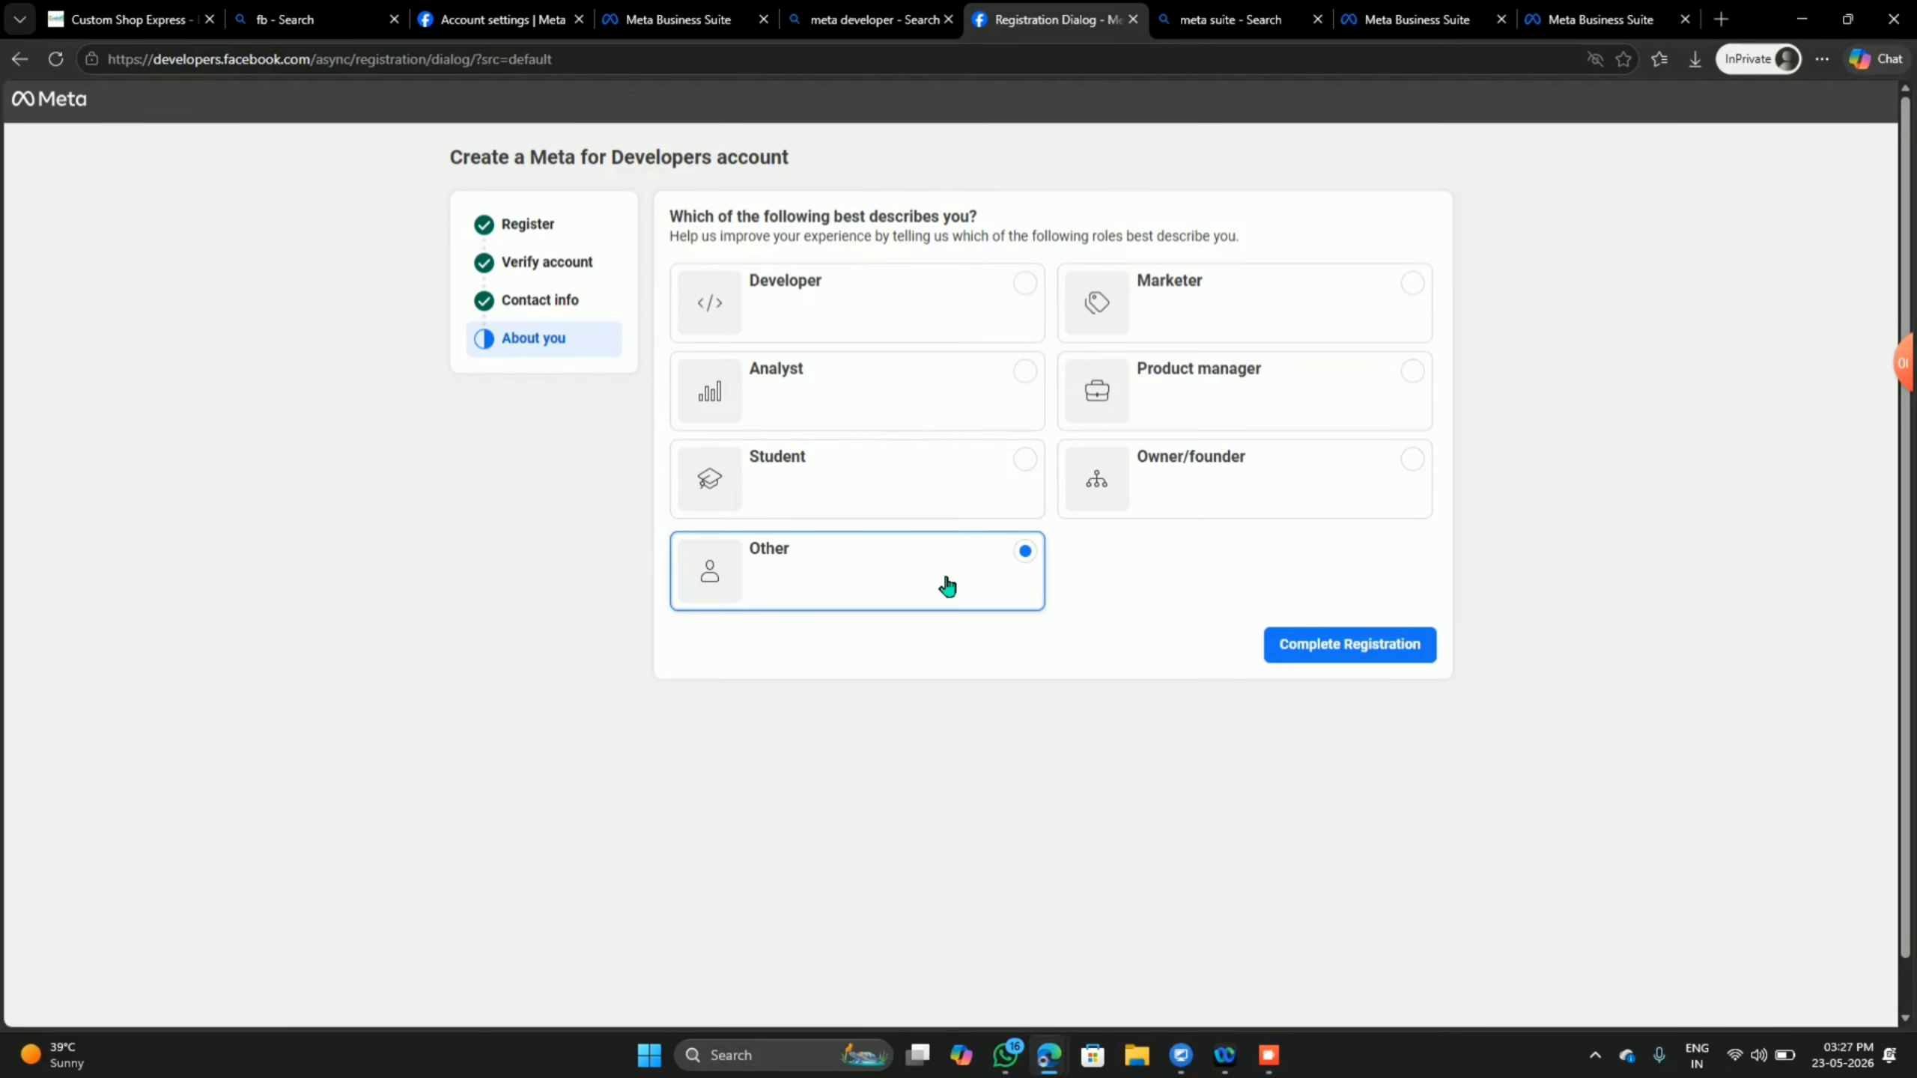
pyautogui.click(1386, 653)
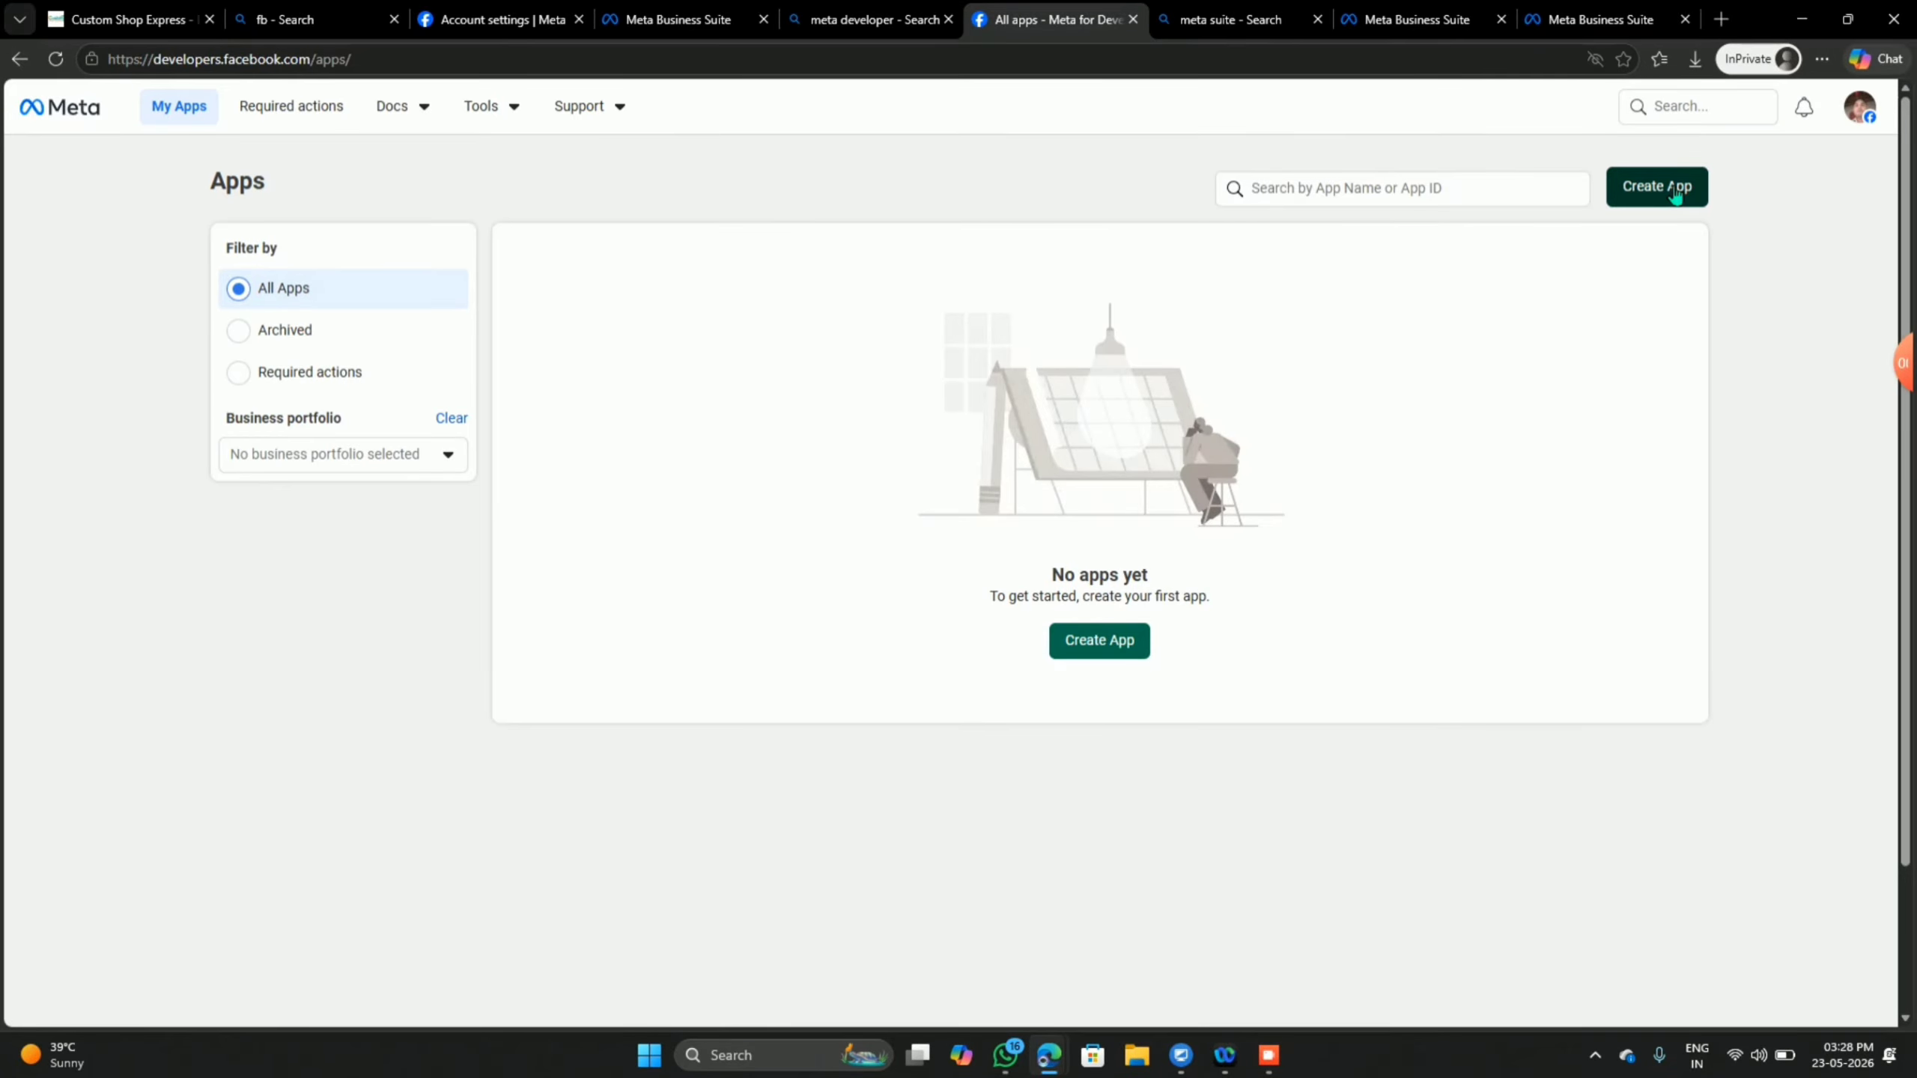
# - Start a new app named 'Whatsapp It Solution', copying the name from the business portfolio
pyautogui.click(1674, 188)
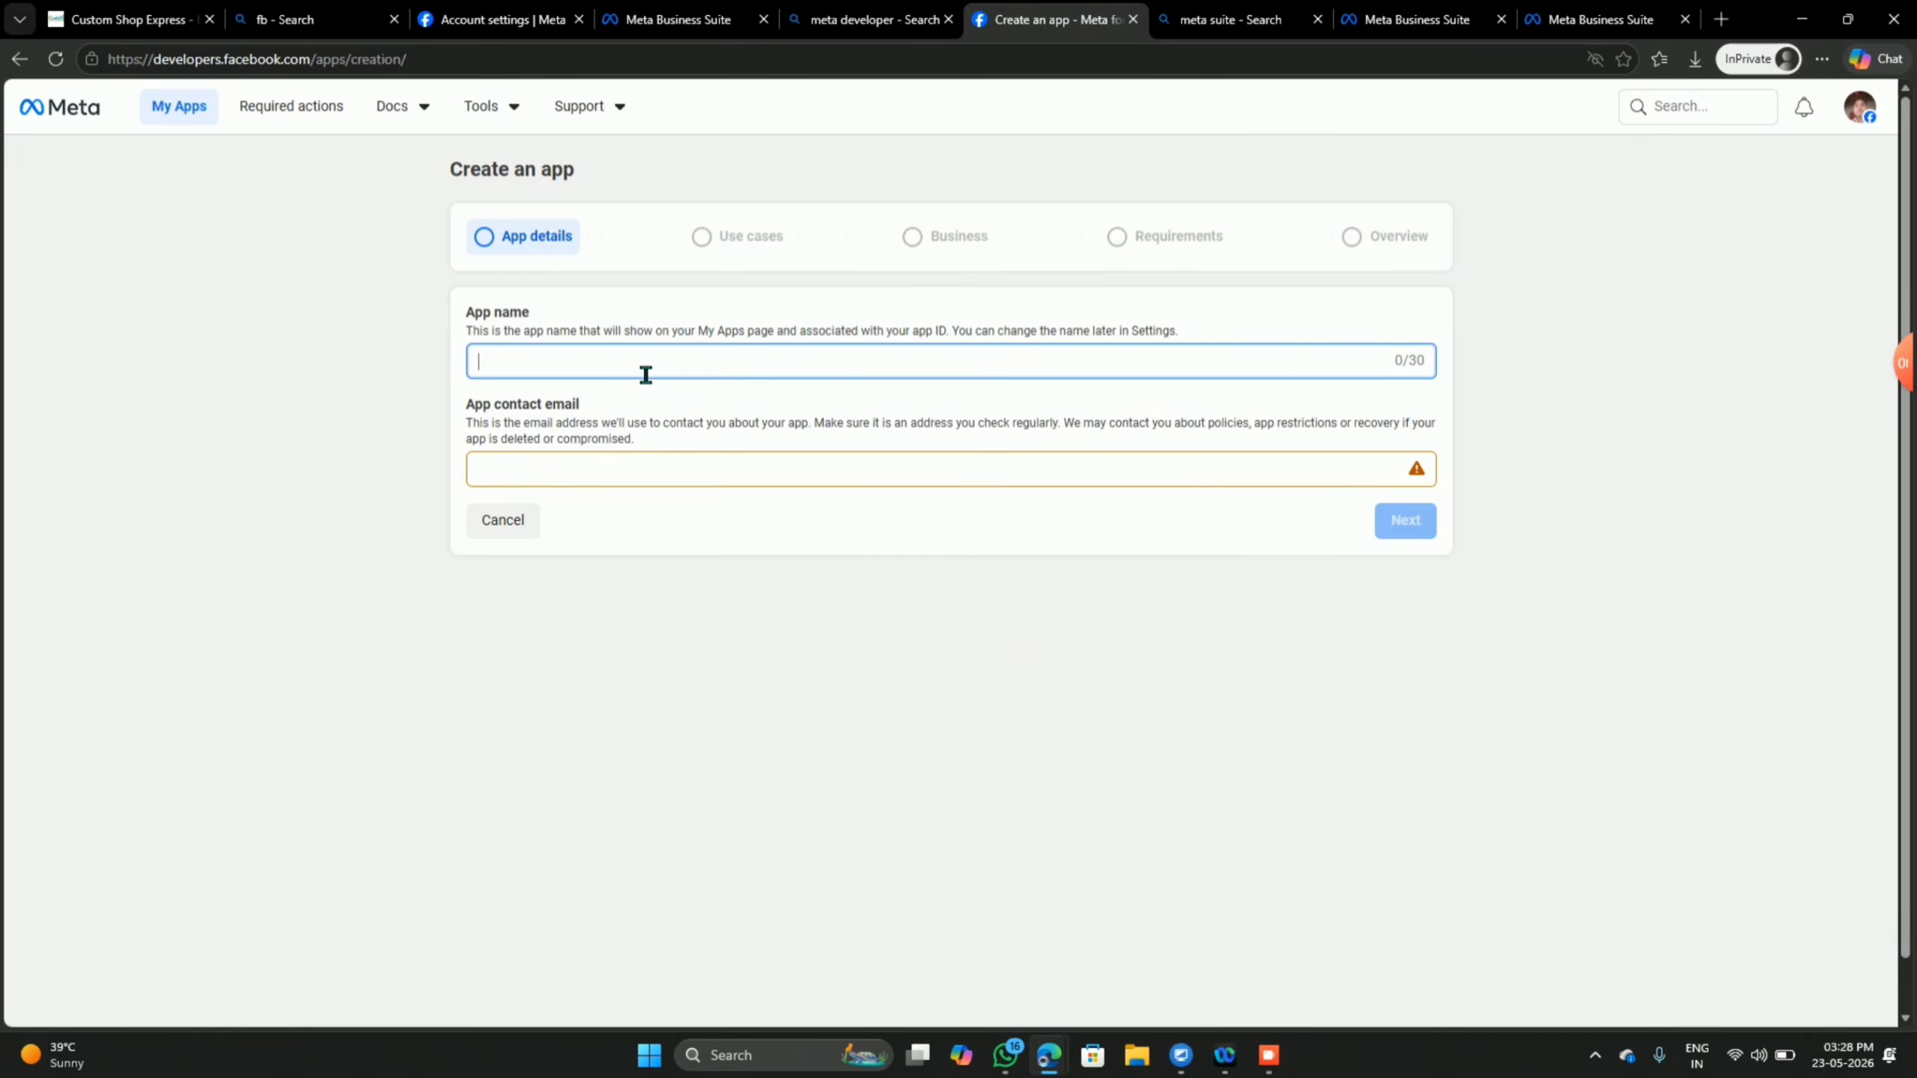
pyautogui.click(502, 21)
pyautogui.click(668, 20)
pyautogui.moveTo(584, 308); pyautogui.dragTo(837, 310)
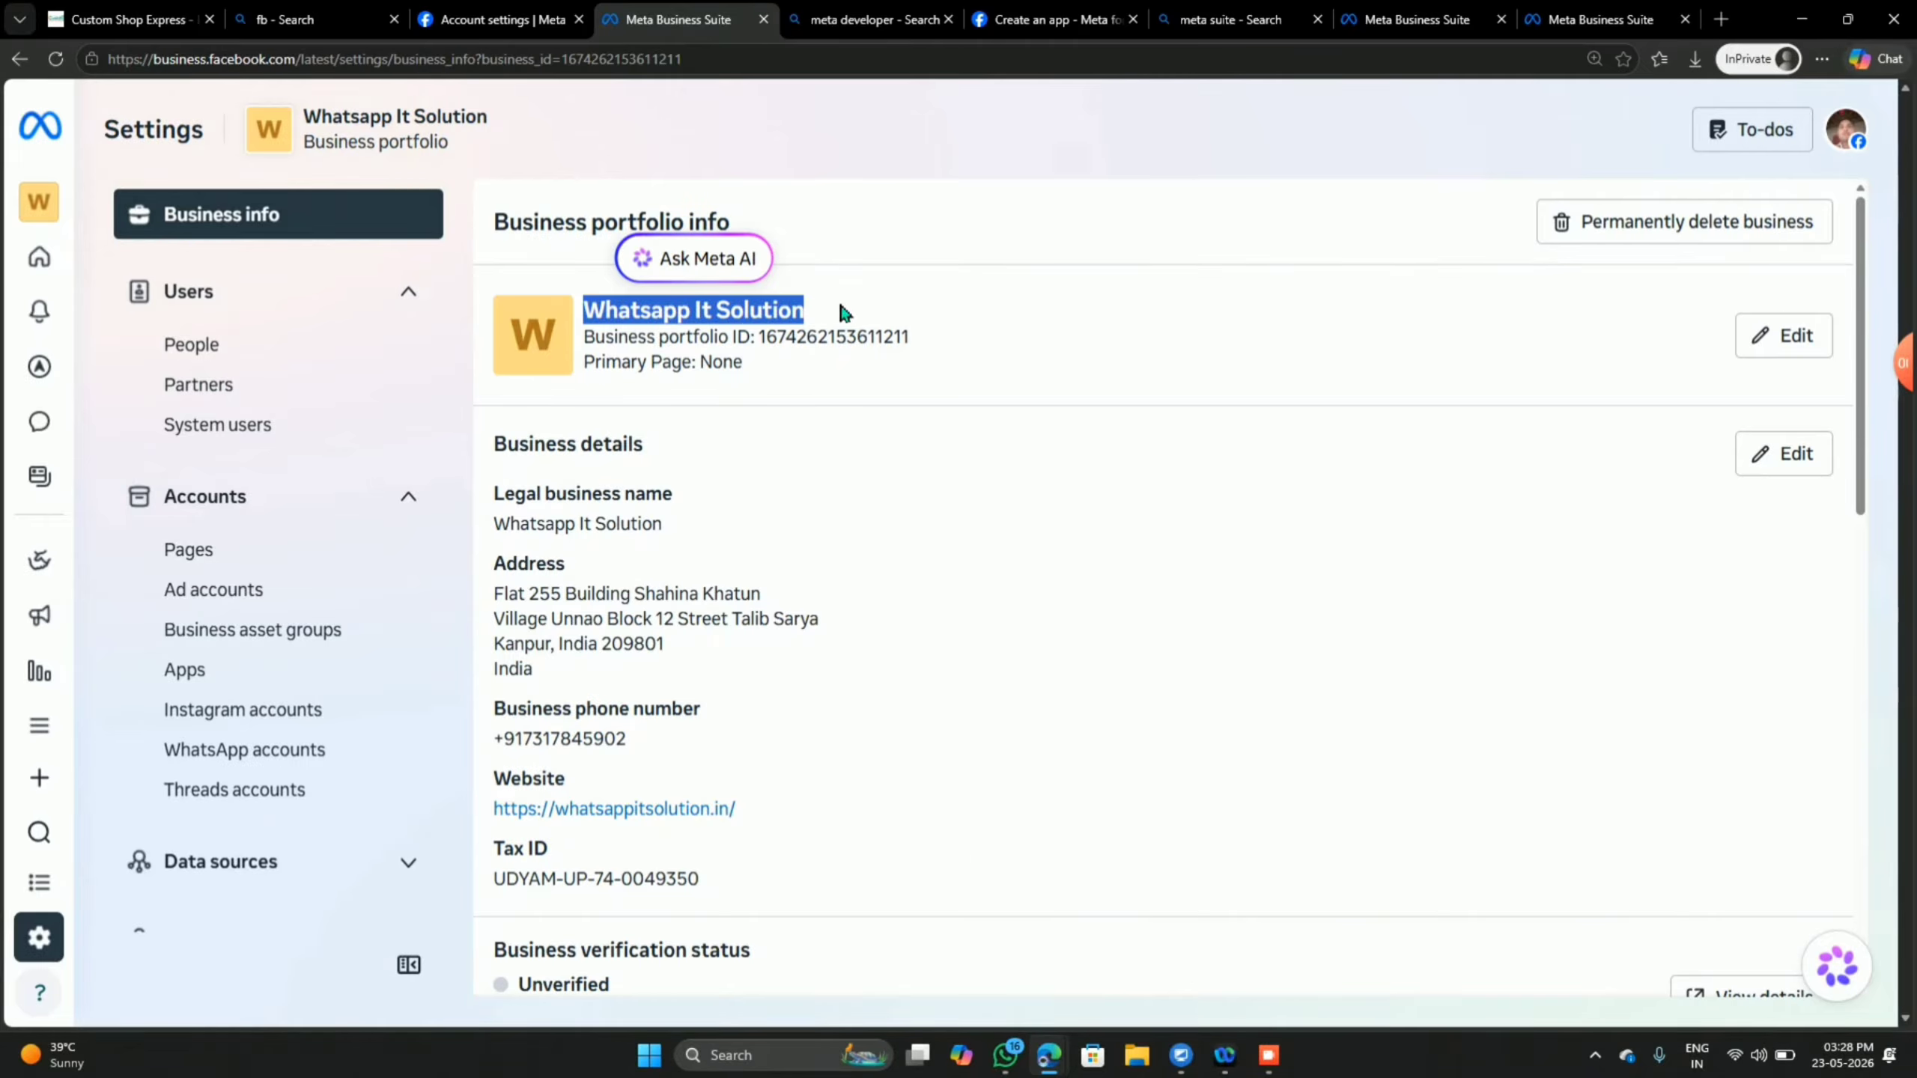
pyautogui.hotkey('ctrl', 'c')
pyautogui.click(1050, 21)
pyautogui.click(666, 360)
pyautogui.hotkey('ctrl', 'v')
pyautogui.click(650, 468)
# - Fill in the app contact email with the account's email address and continue
pyautogui.click(501, 20)
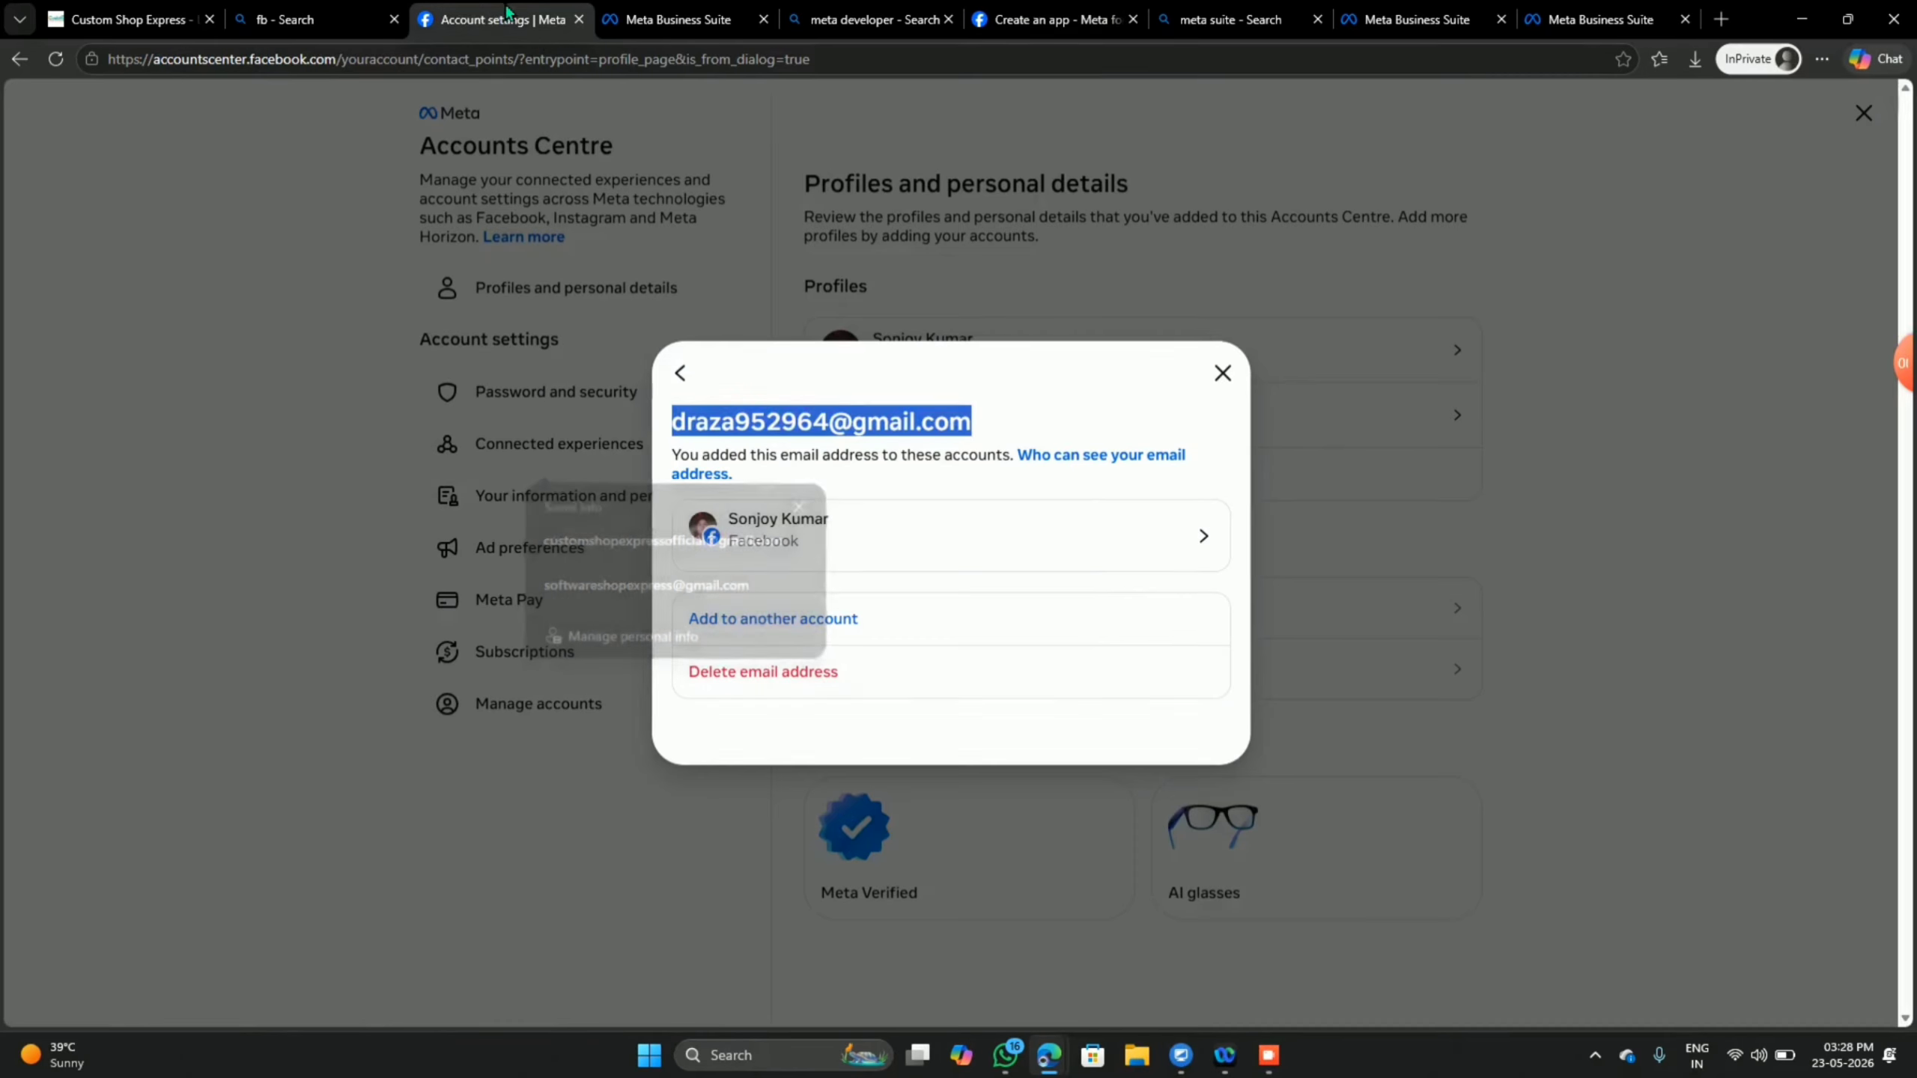
pyautogui.click(906, 19)
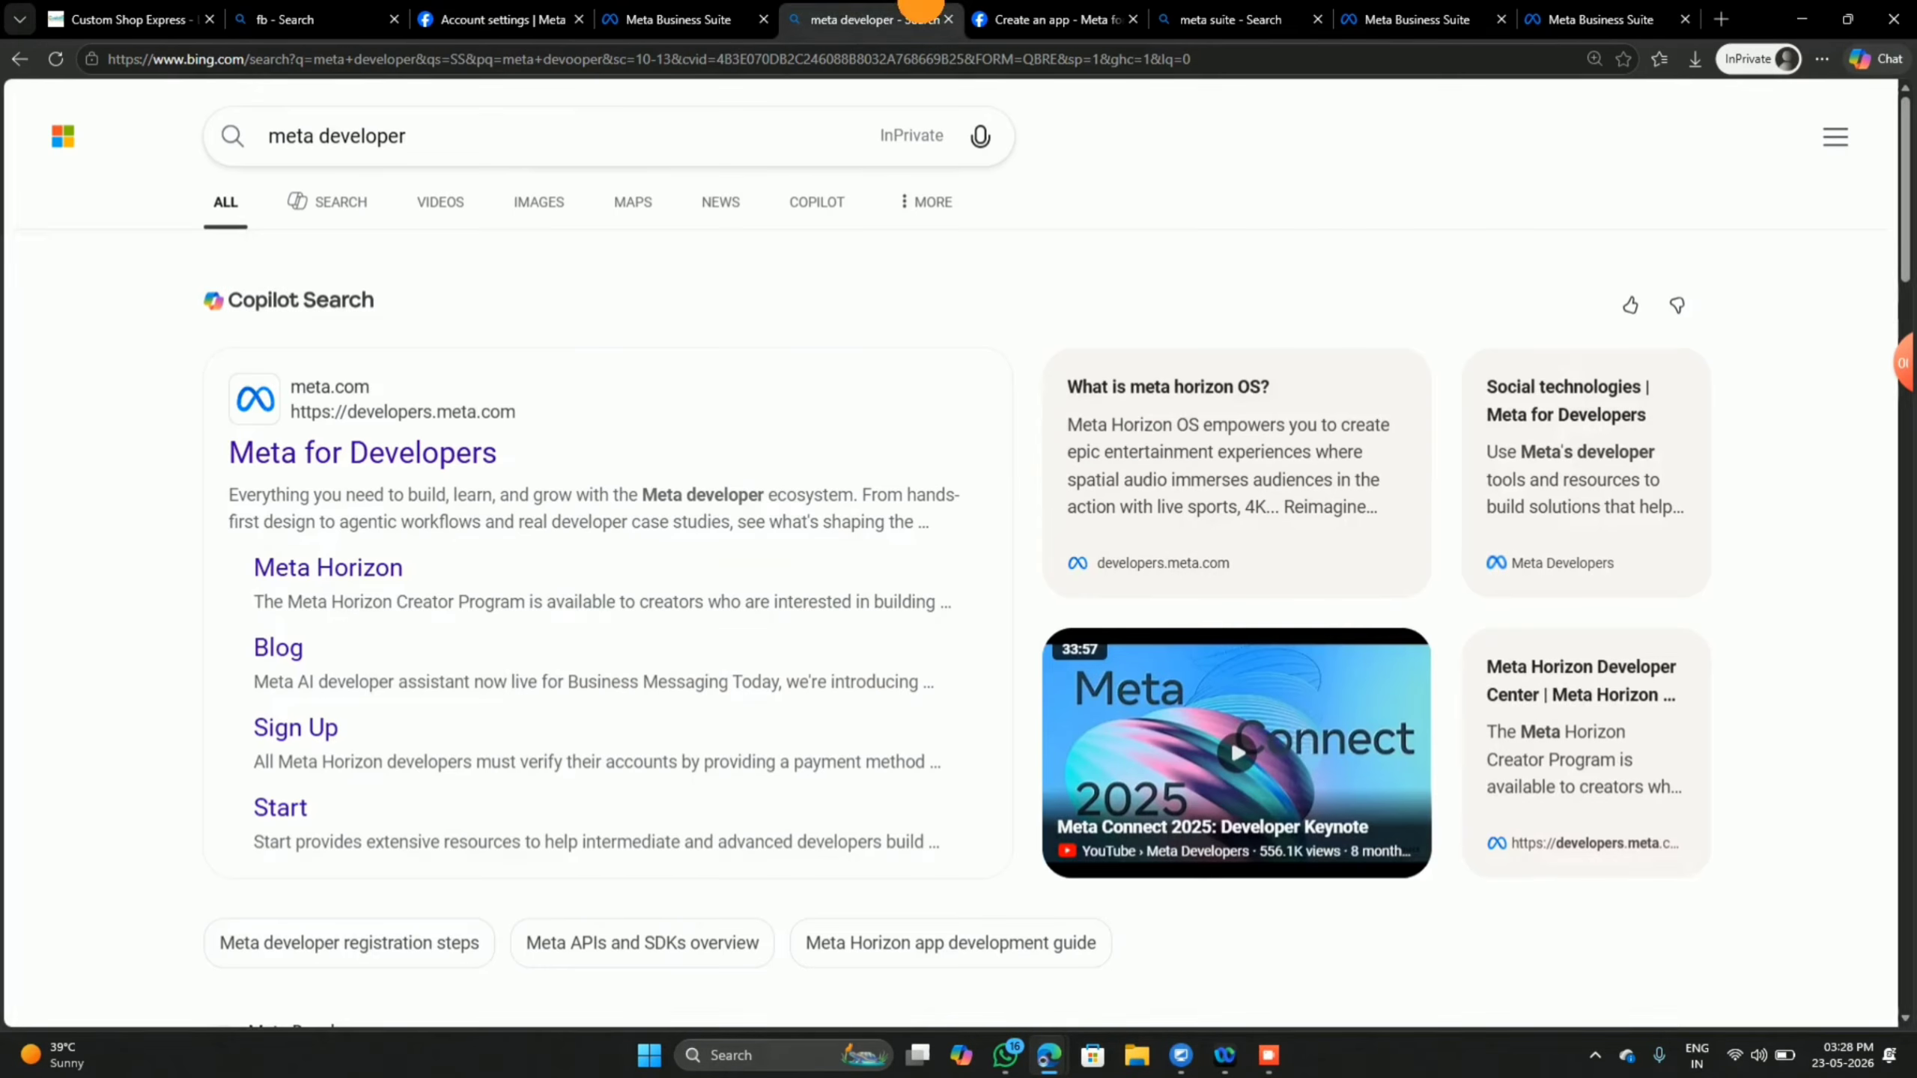
pyautogui.click(1056, 19)
pyautogui.click(761, 462)
pyautogui.hotkey('ctrl', 'v')
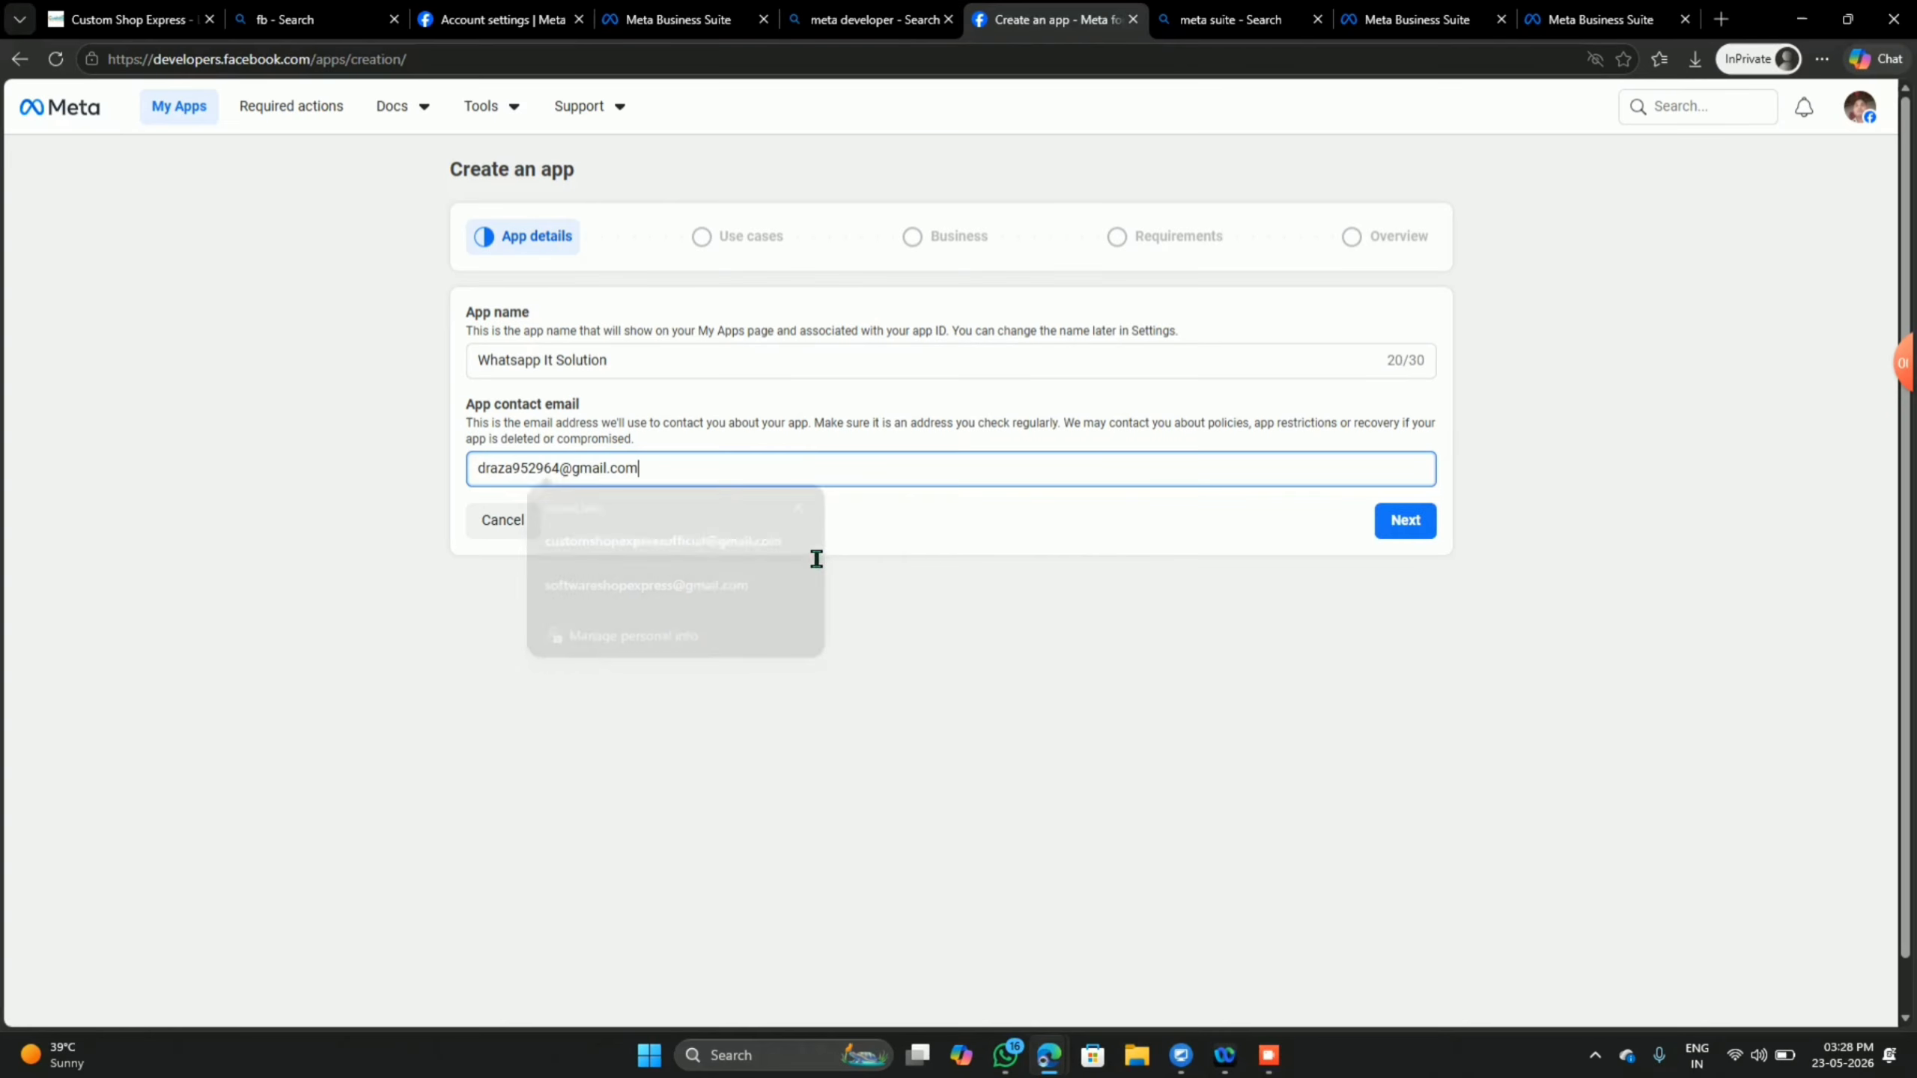
pyautogui.click(1408, 529)
# - Add the WhatsApp customer-messaging use case, link the Whatsapp It Solution portfolio, and create the app
pyautogui.click(1433, 593)
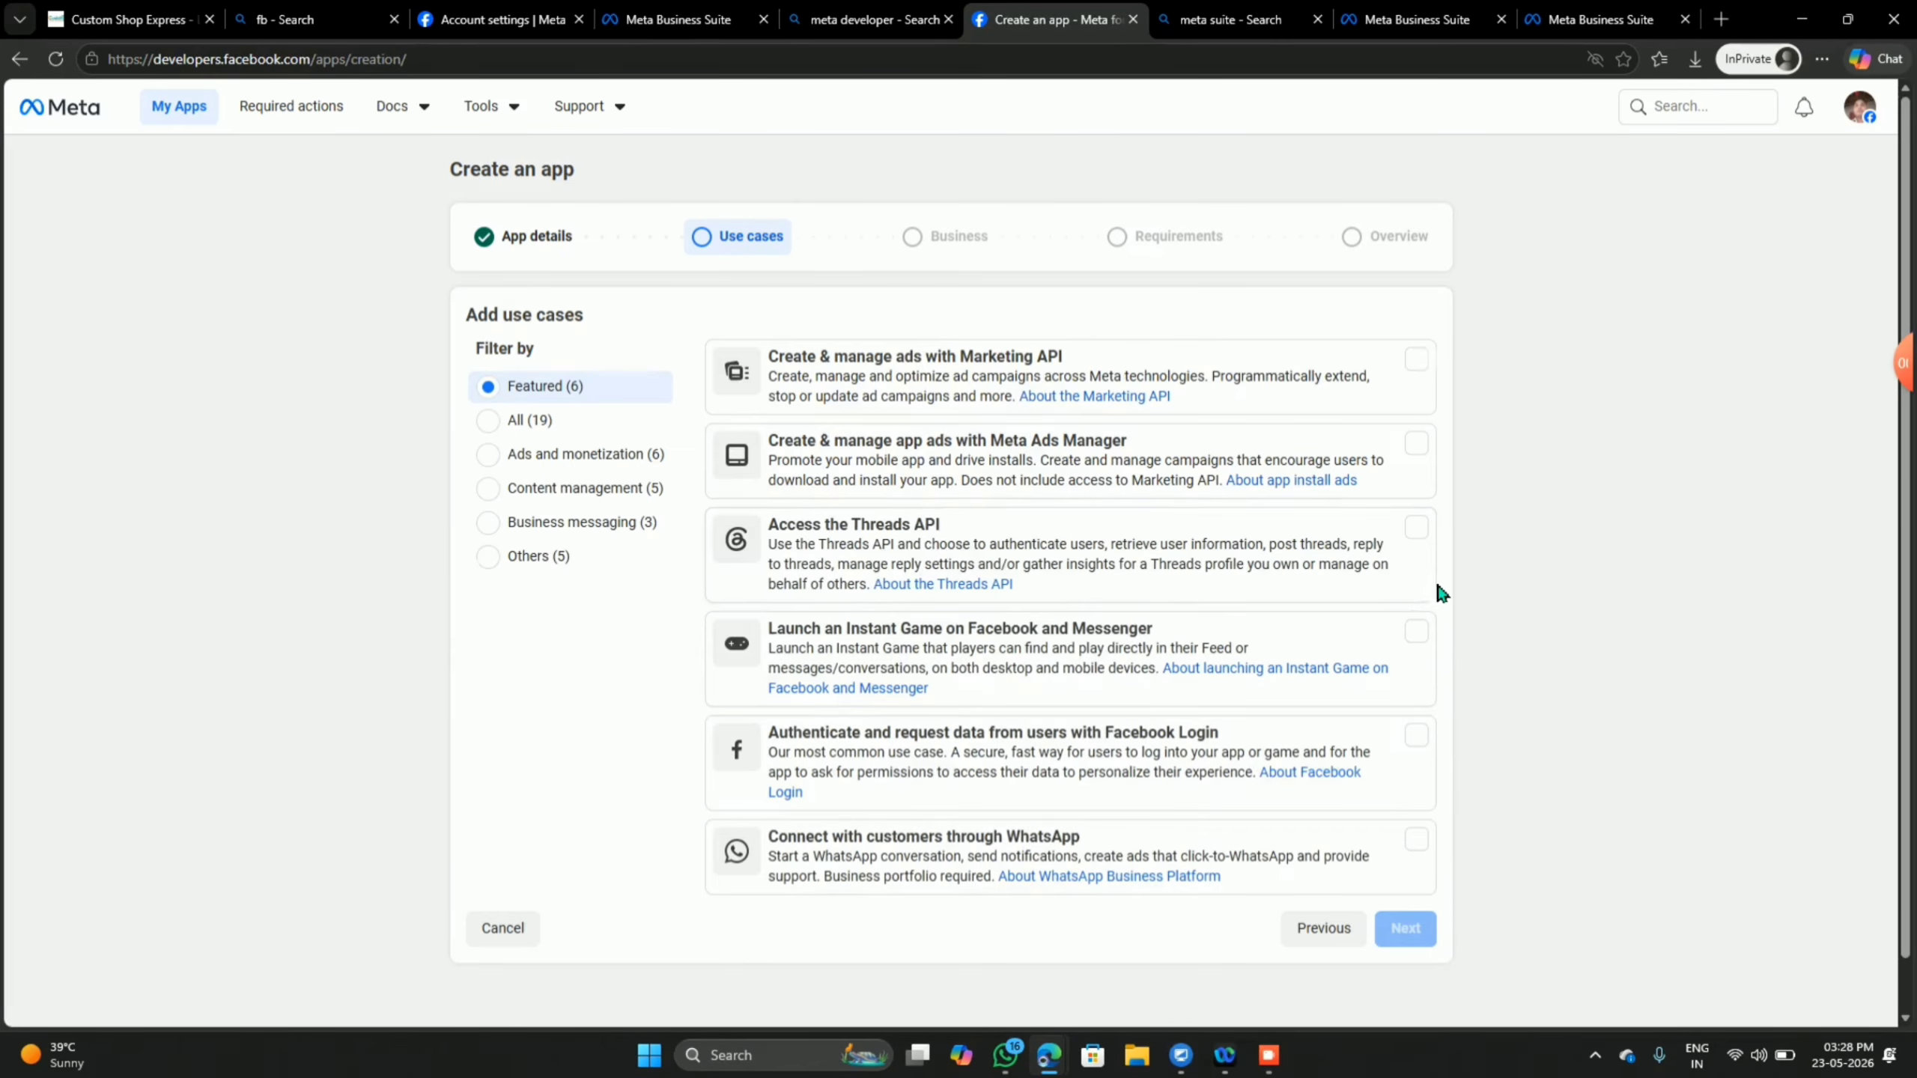
pyautogui.scroll(-1, 898, 755)
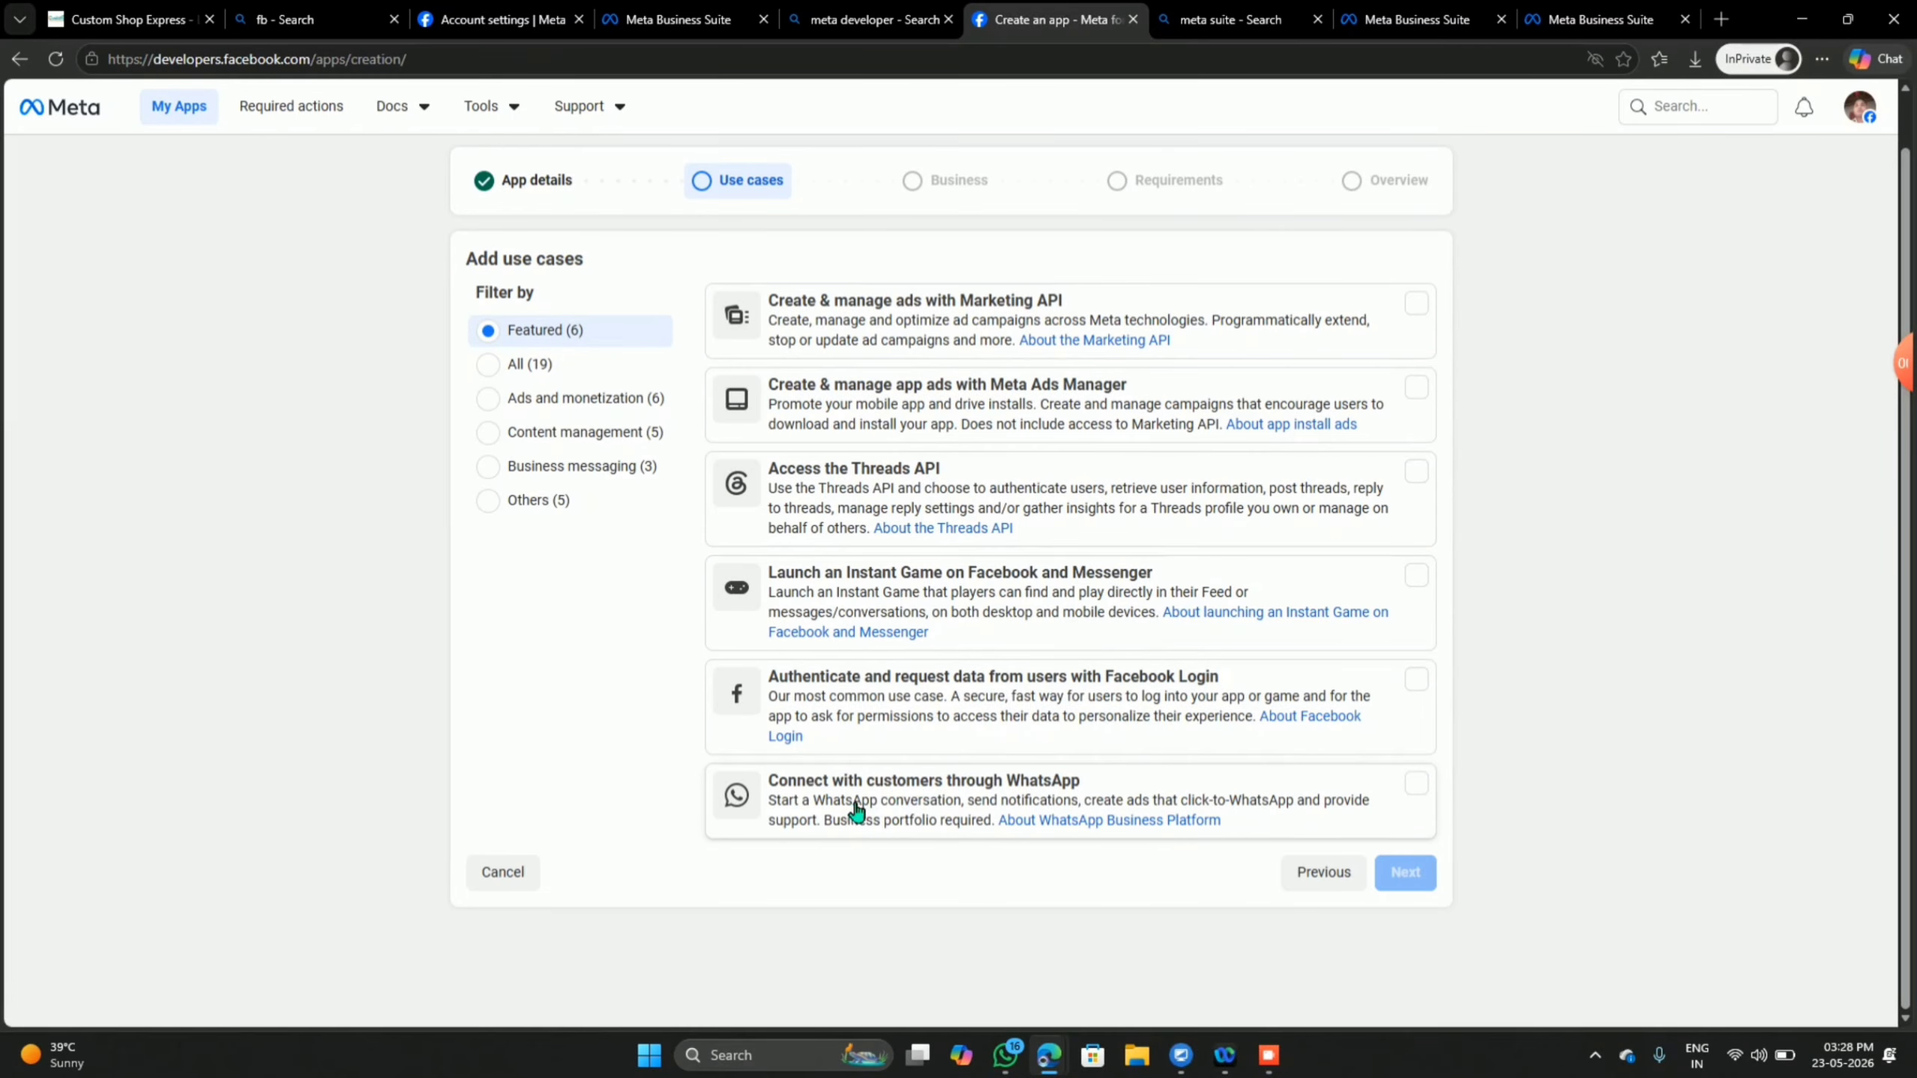
pyautogui.click(1177, 832)
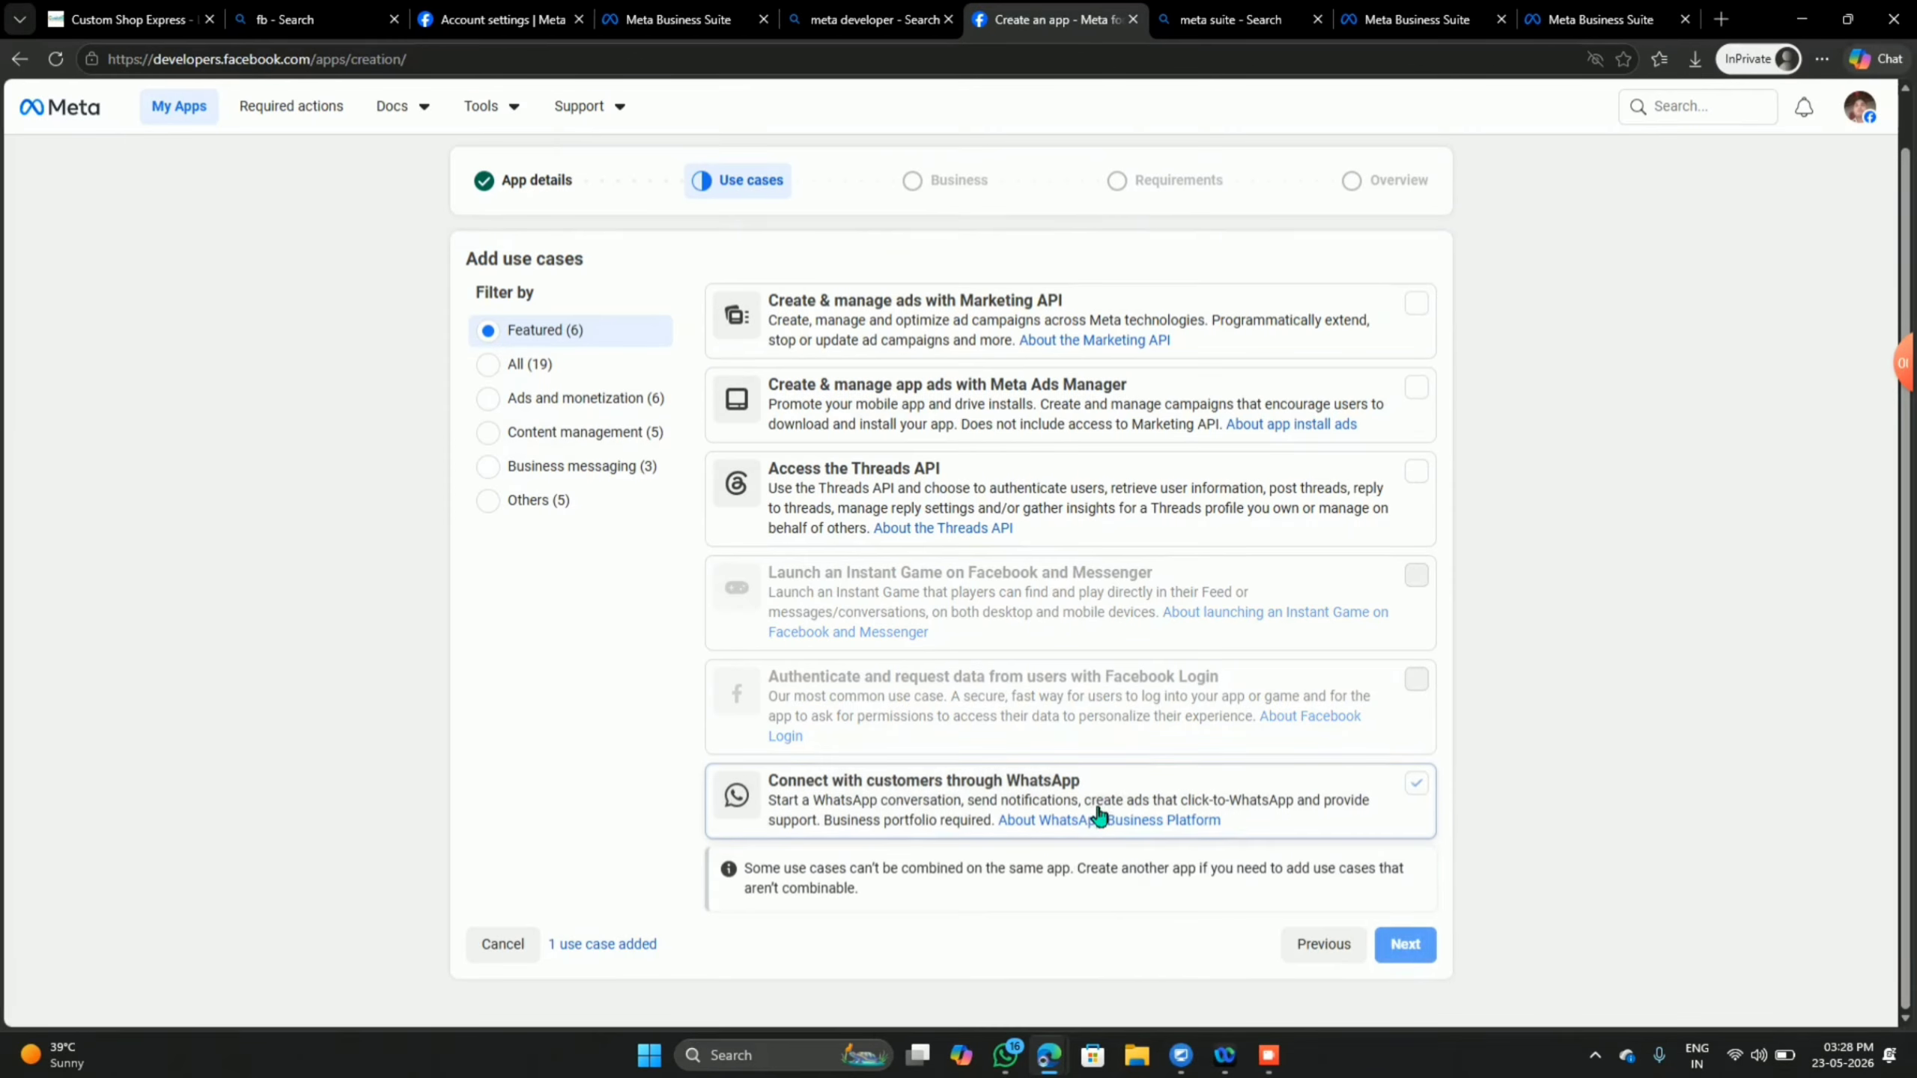
pyautogui.click(1405, 946)
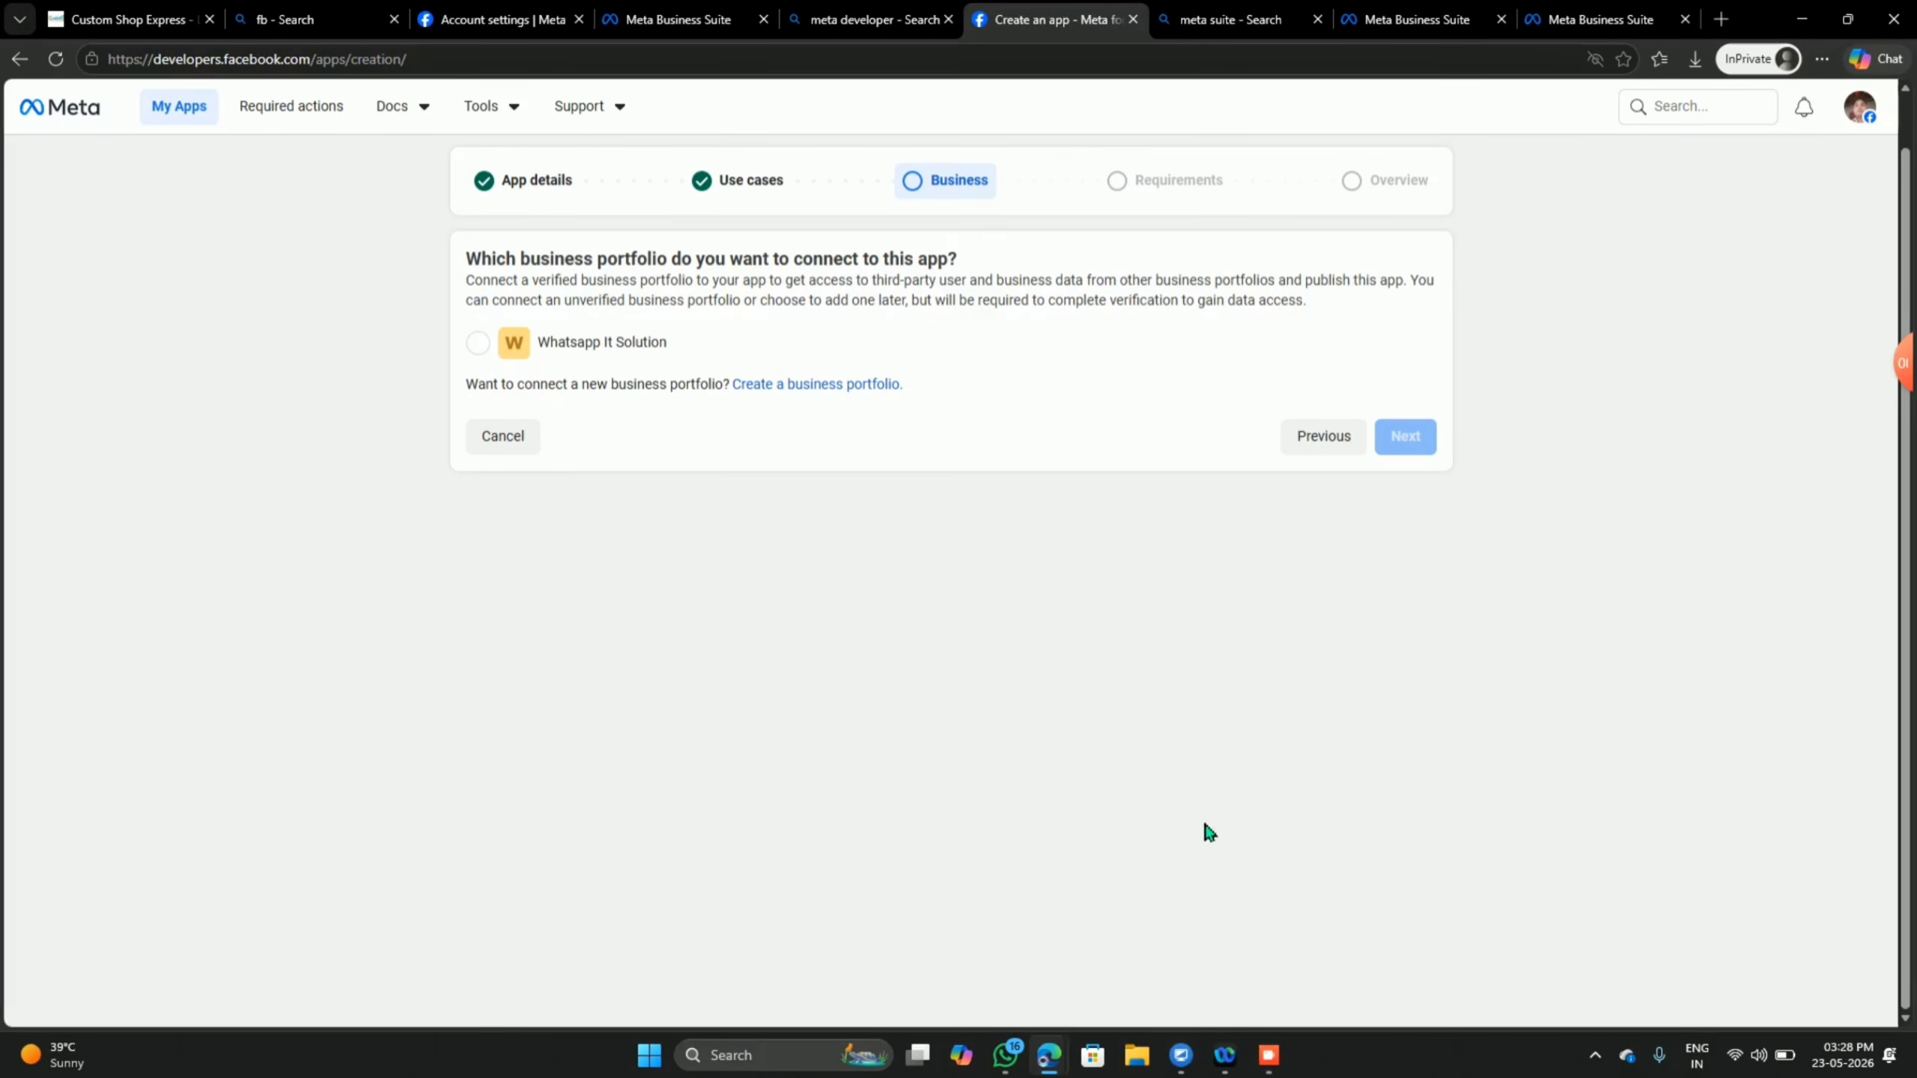
pyautogui.click(478, 344)
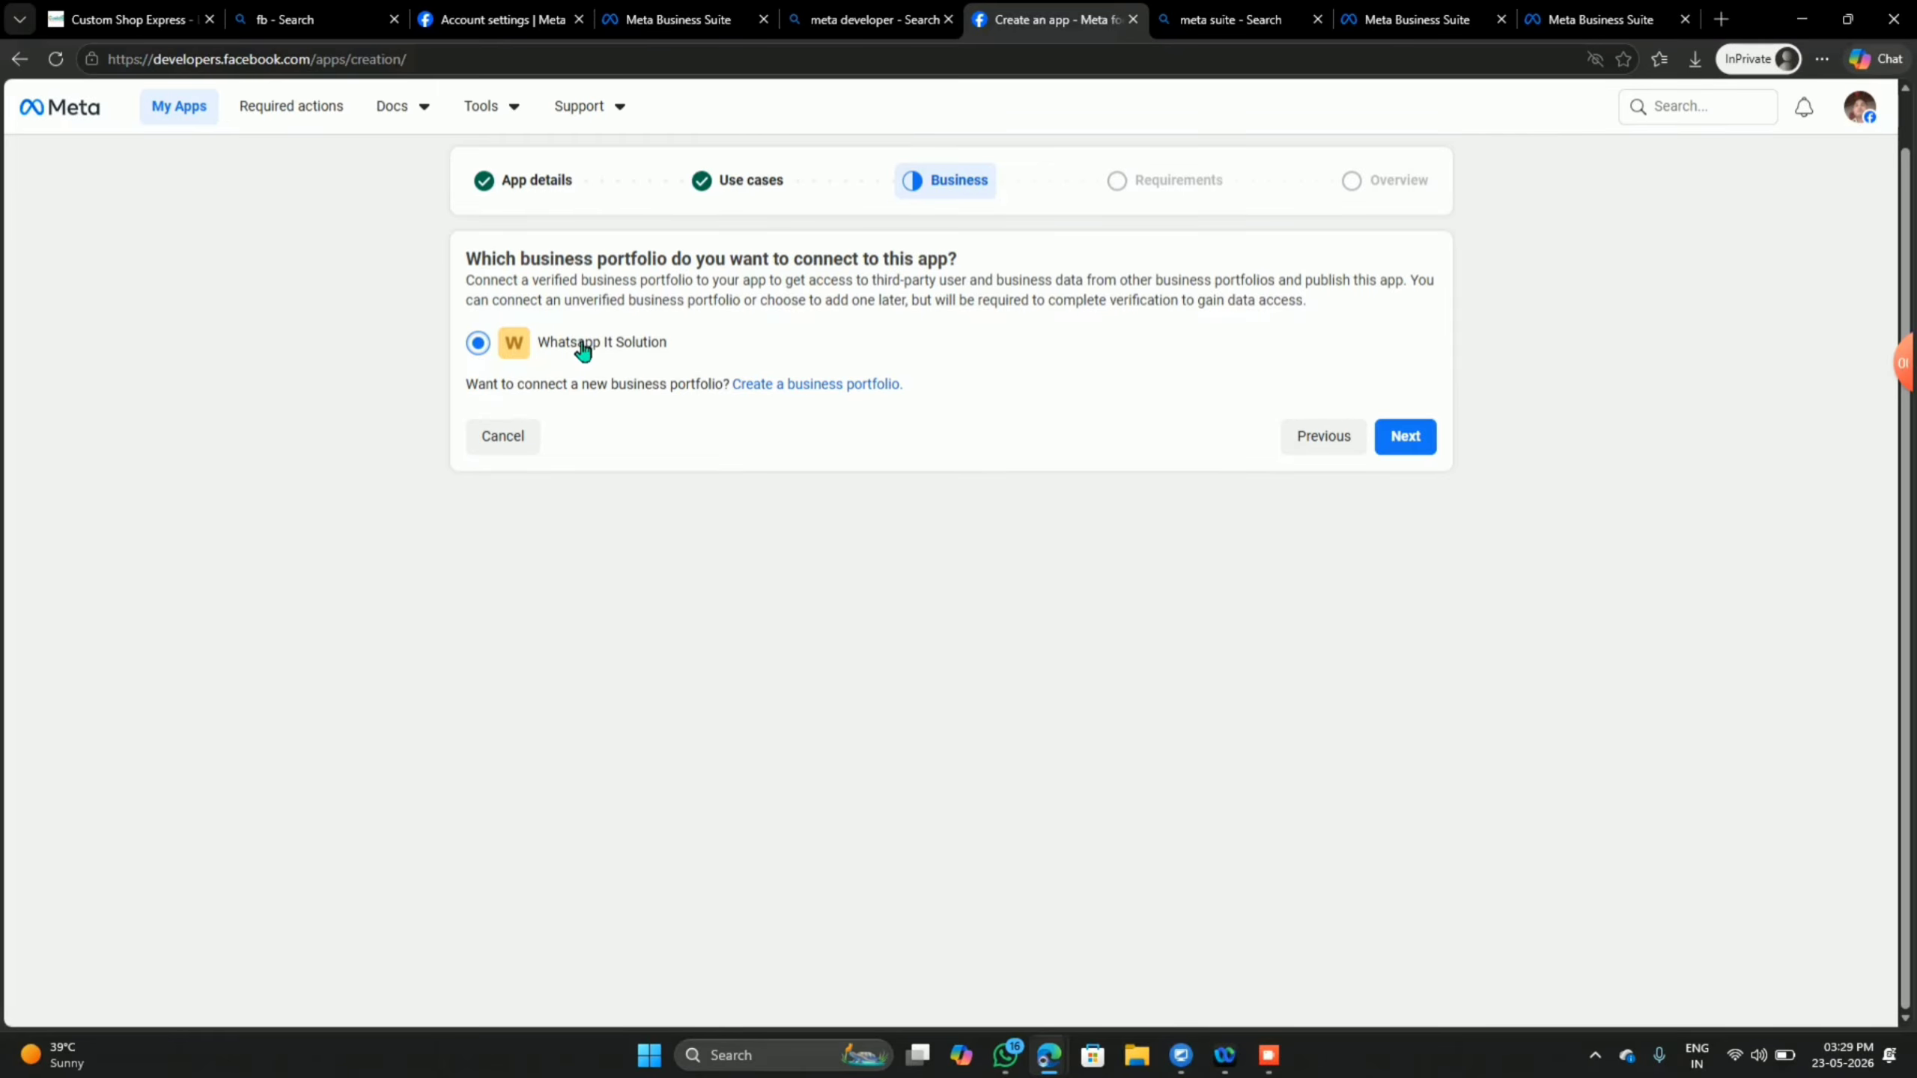
pyautogui.click(1396, 442)
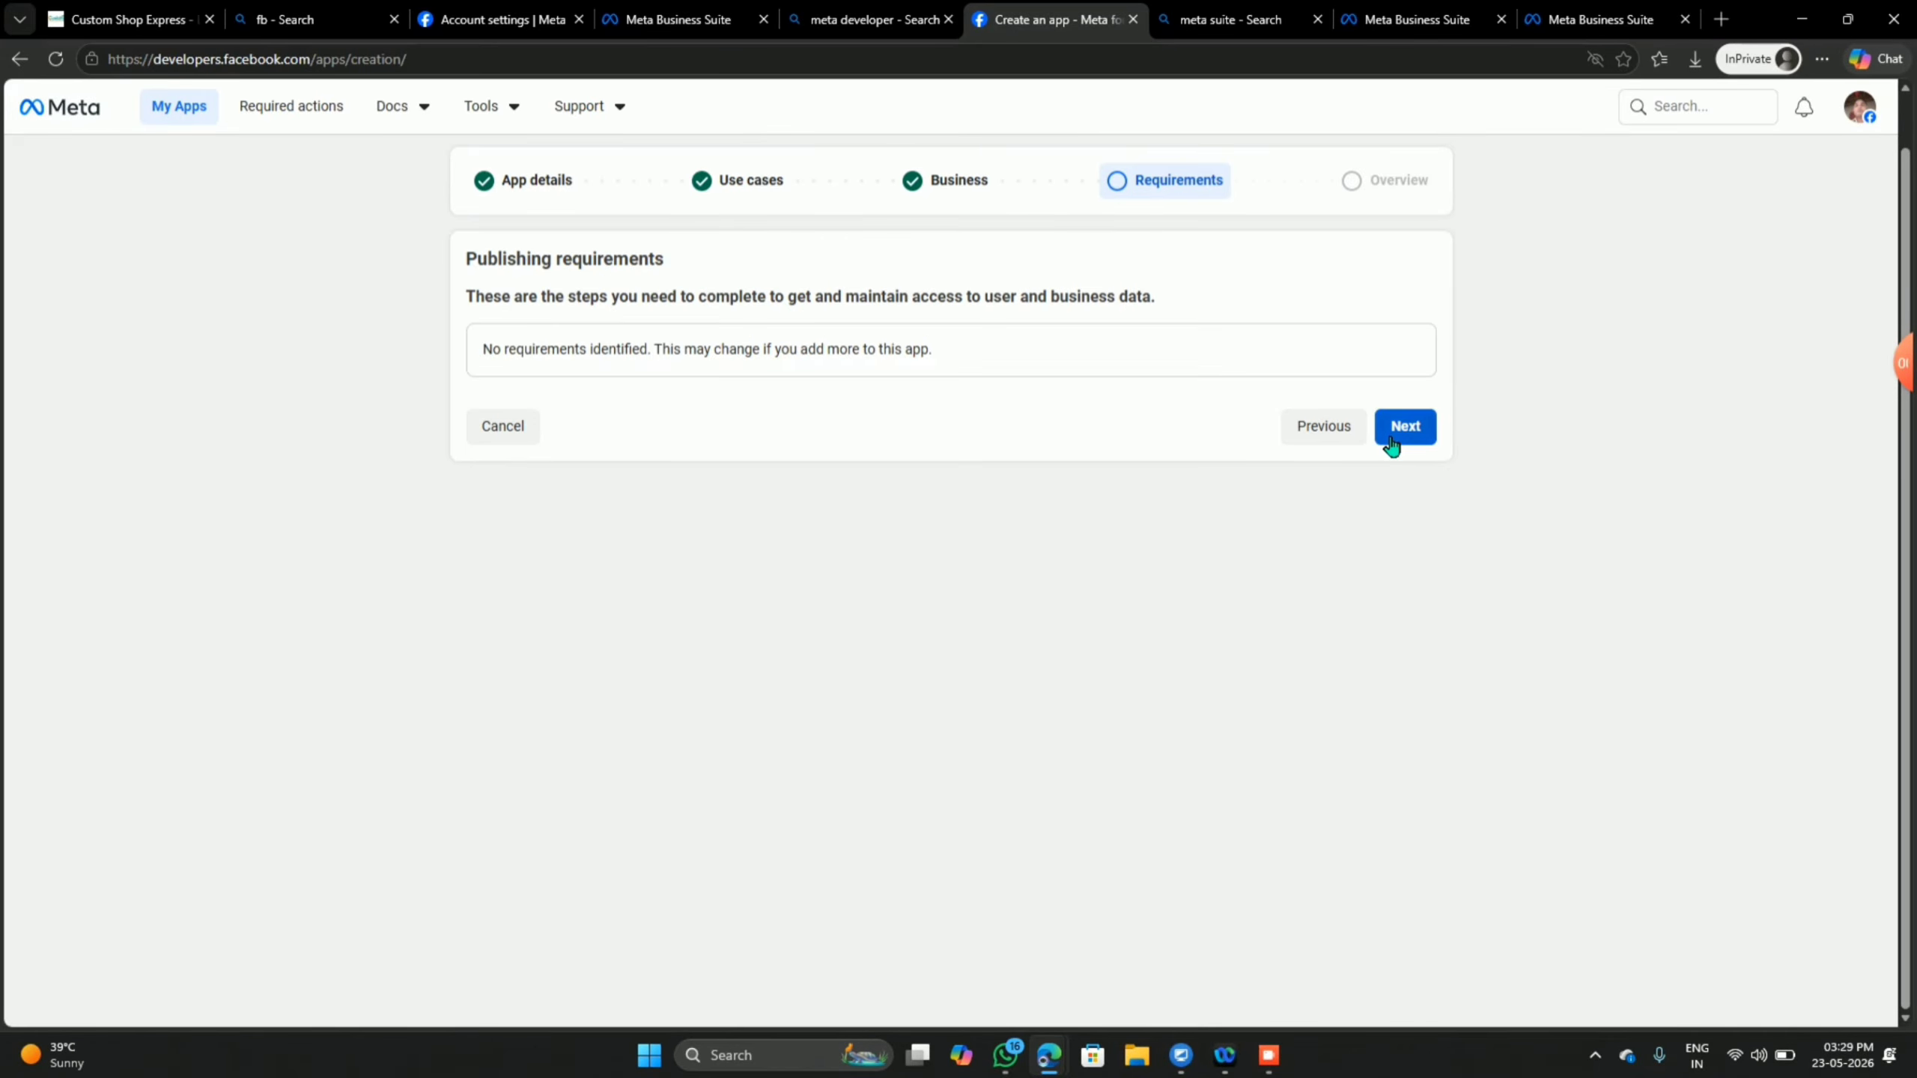
pyautogui.click(1405, 428)
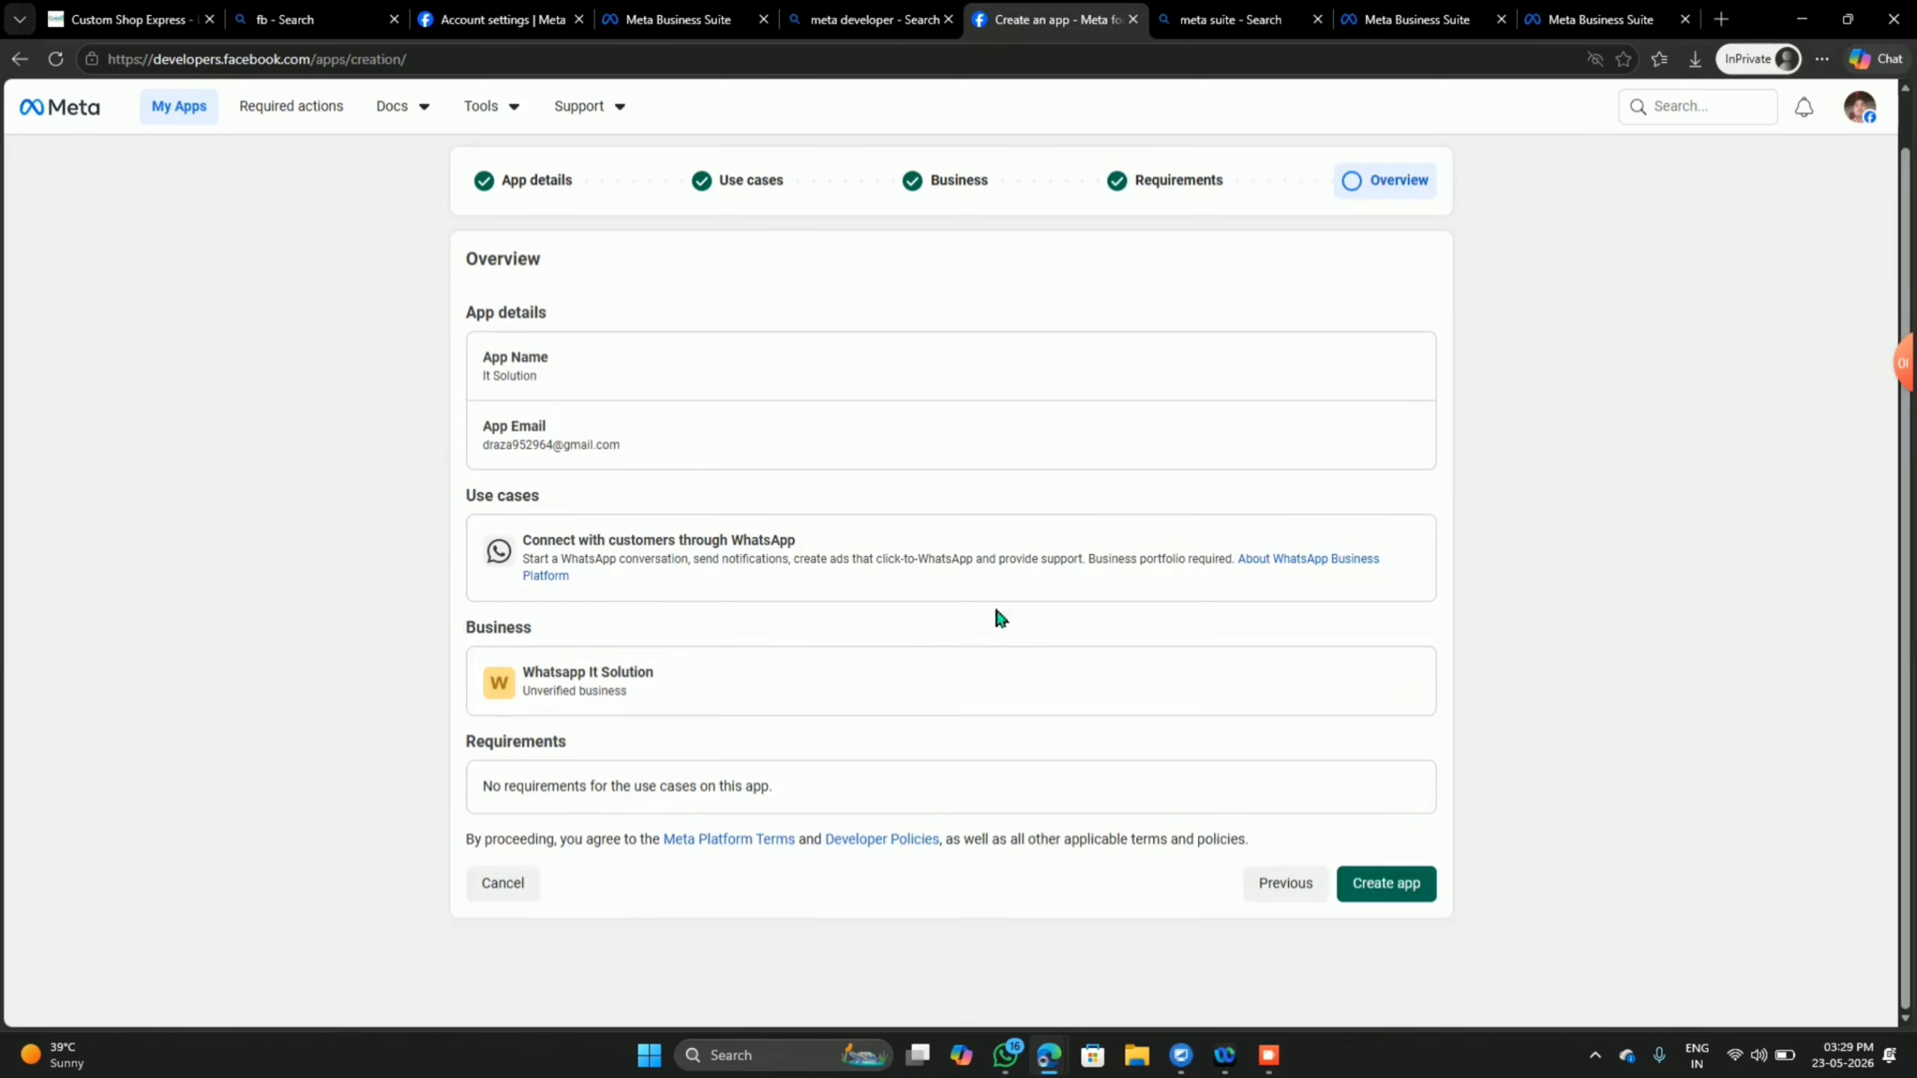
pyautogui.click(1386, 883)
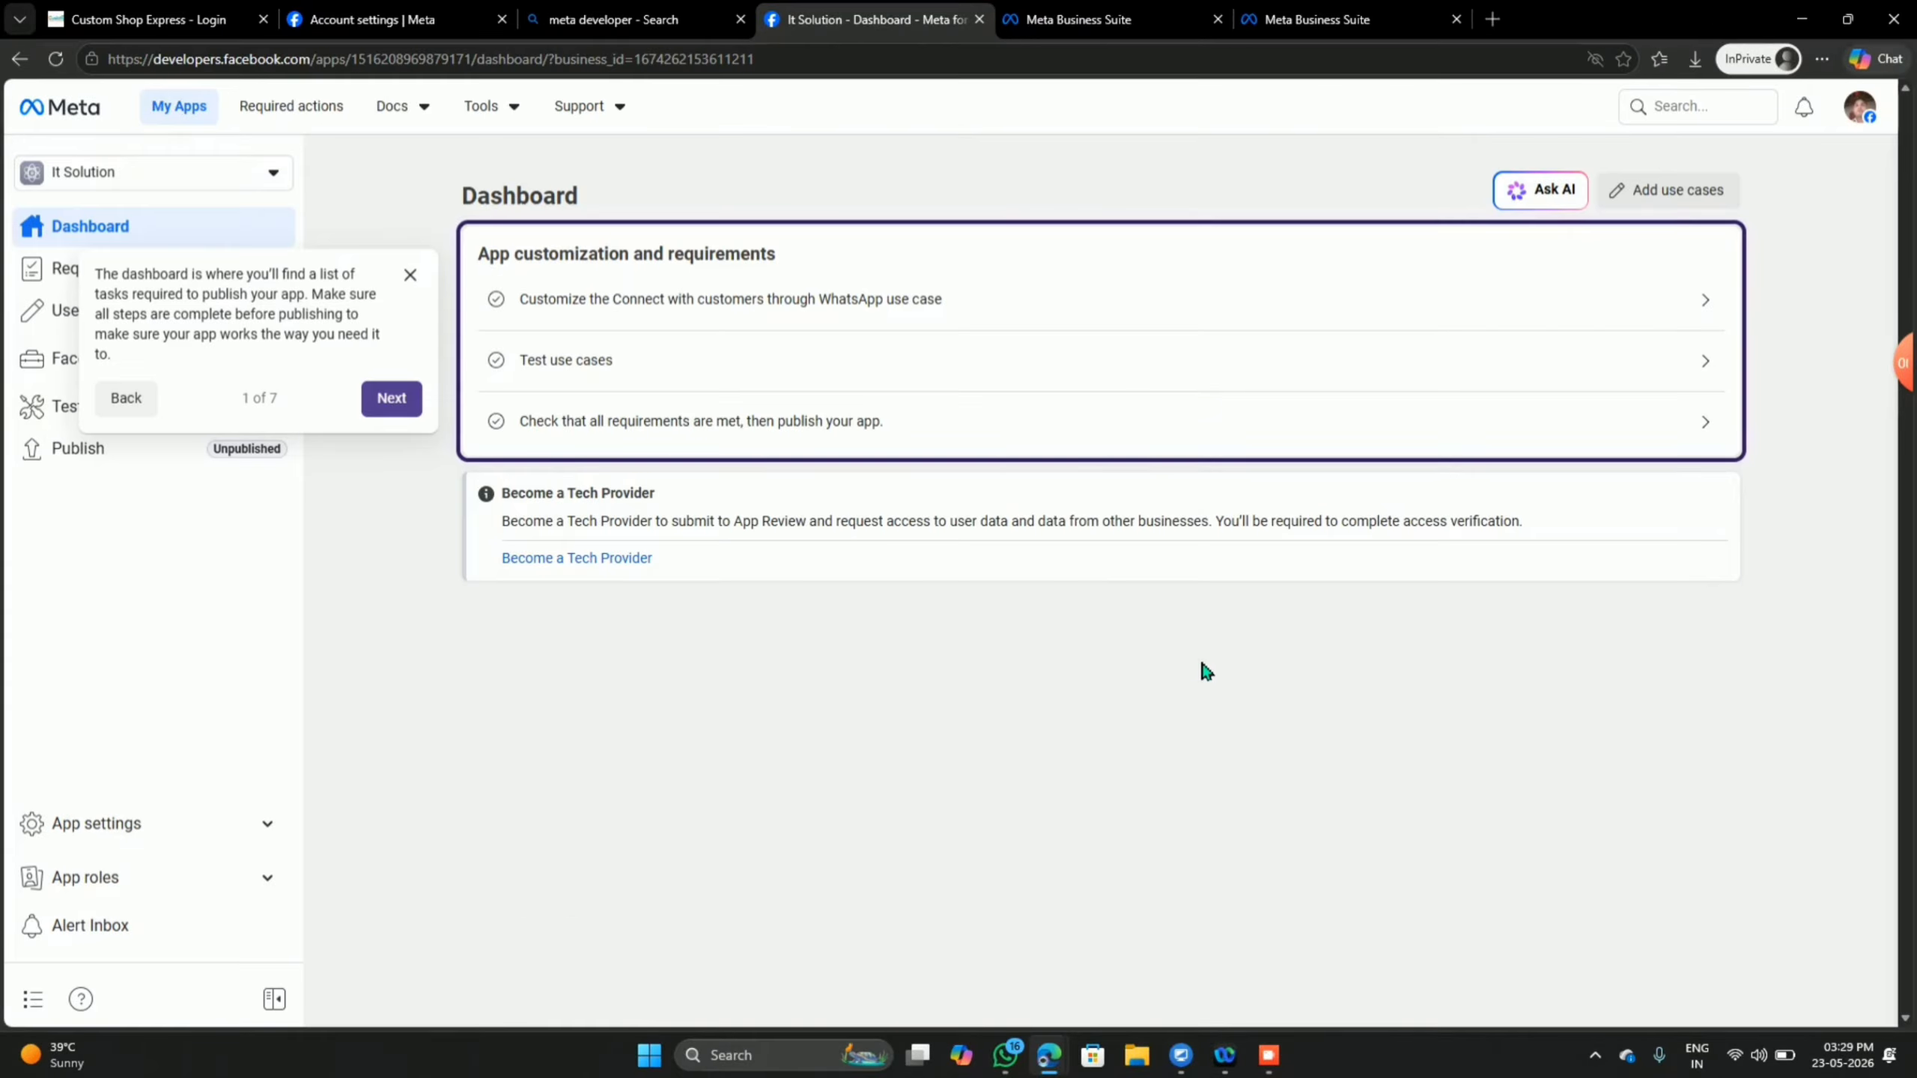
# - Step through the new app's dashboard tour
pyautogui.click(392, 398)
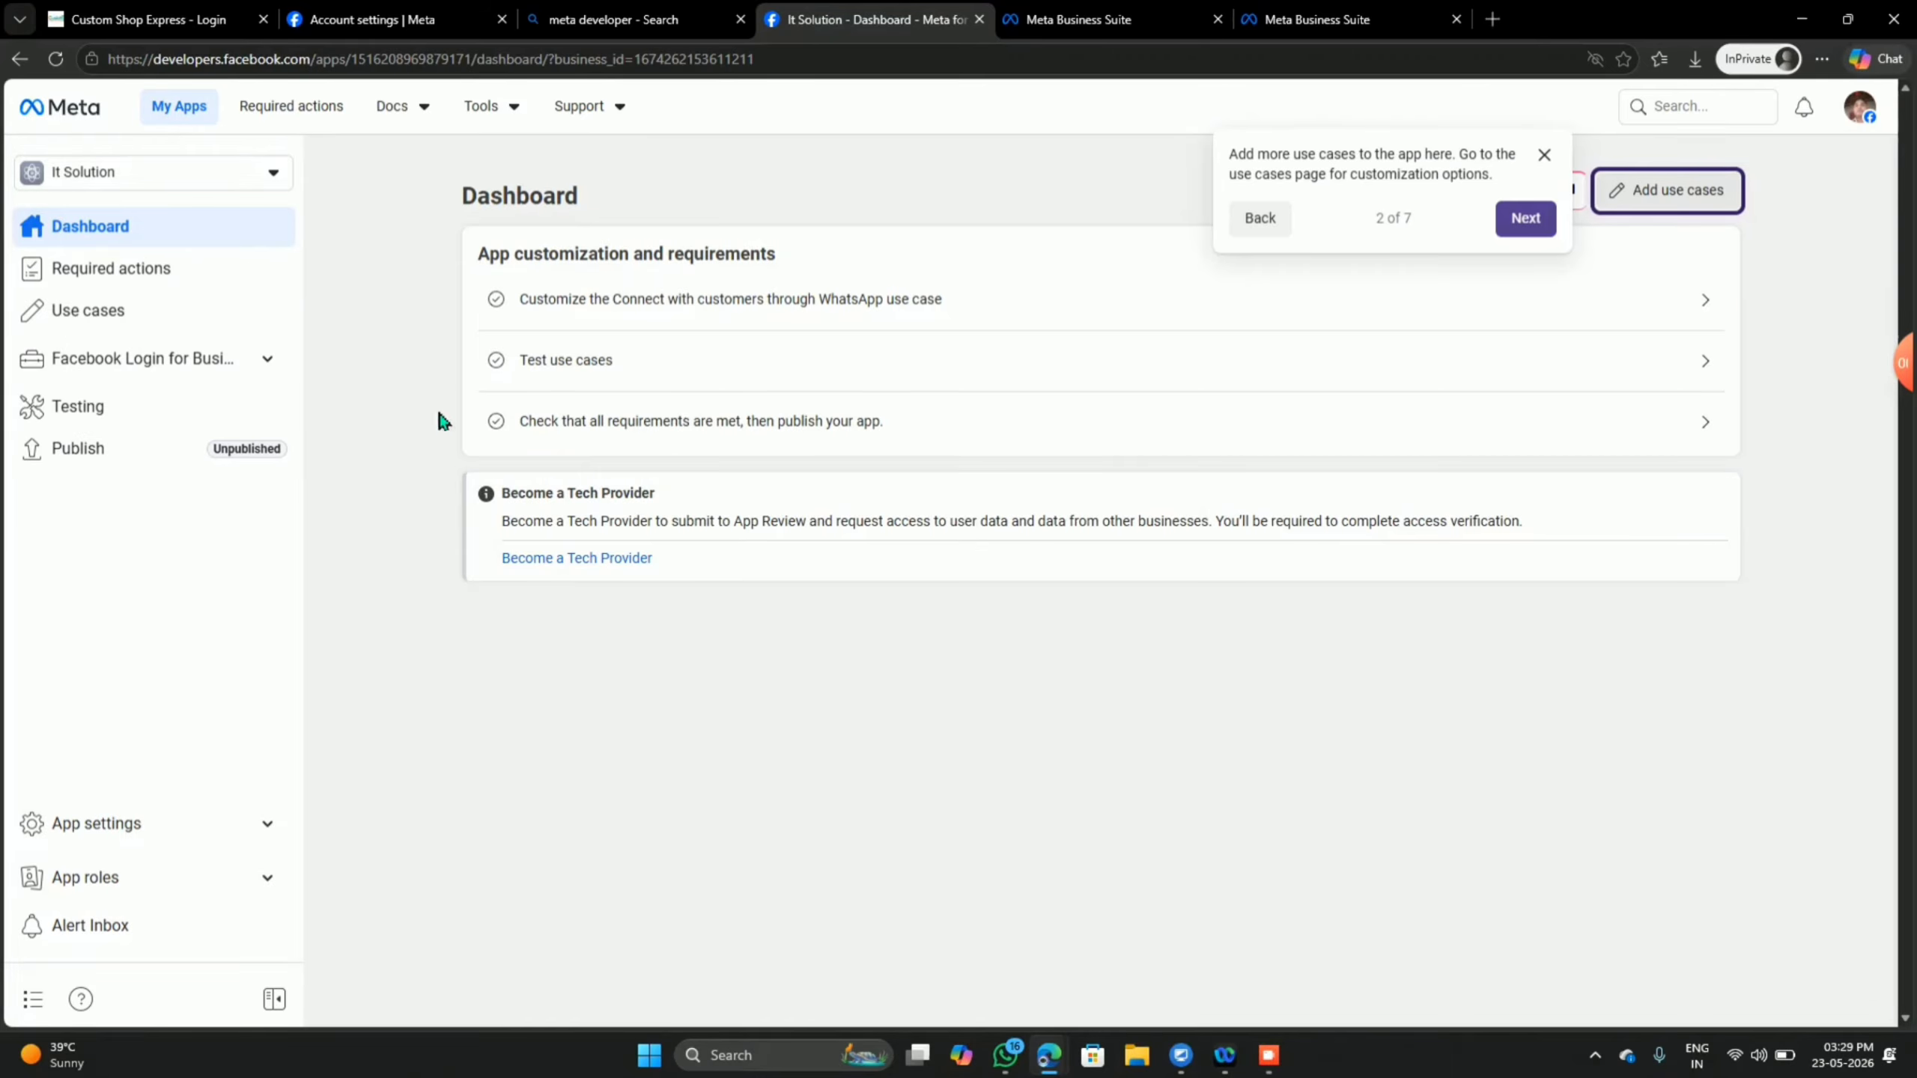
pyautogui.click(1525, 216)
pyautogui.click(640, 316)
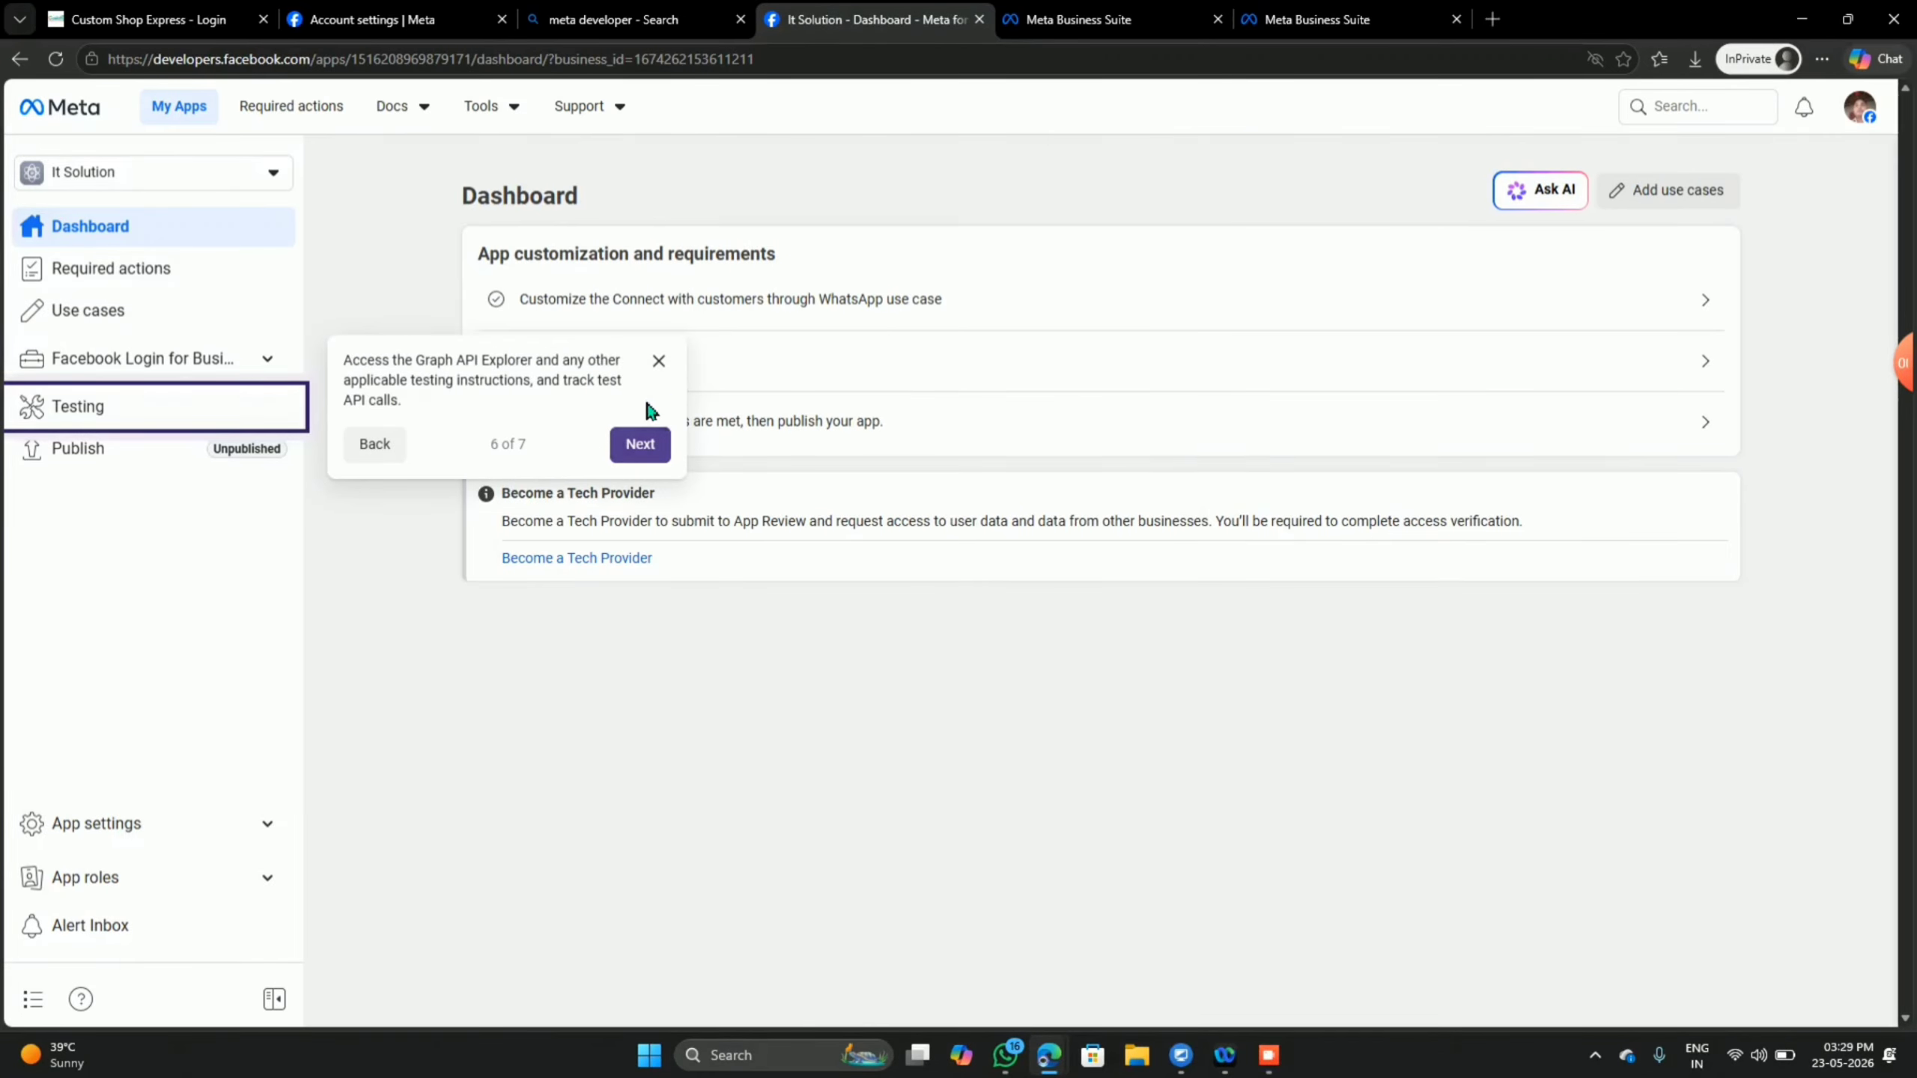
# - Open the WhatsApp use-case customization from Publish, then reload the business portfolio settings
pyautogui.click(638, 441)
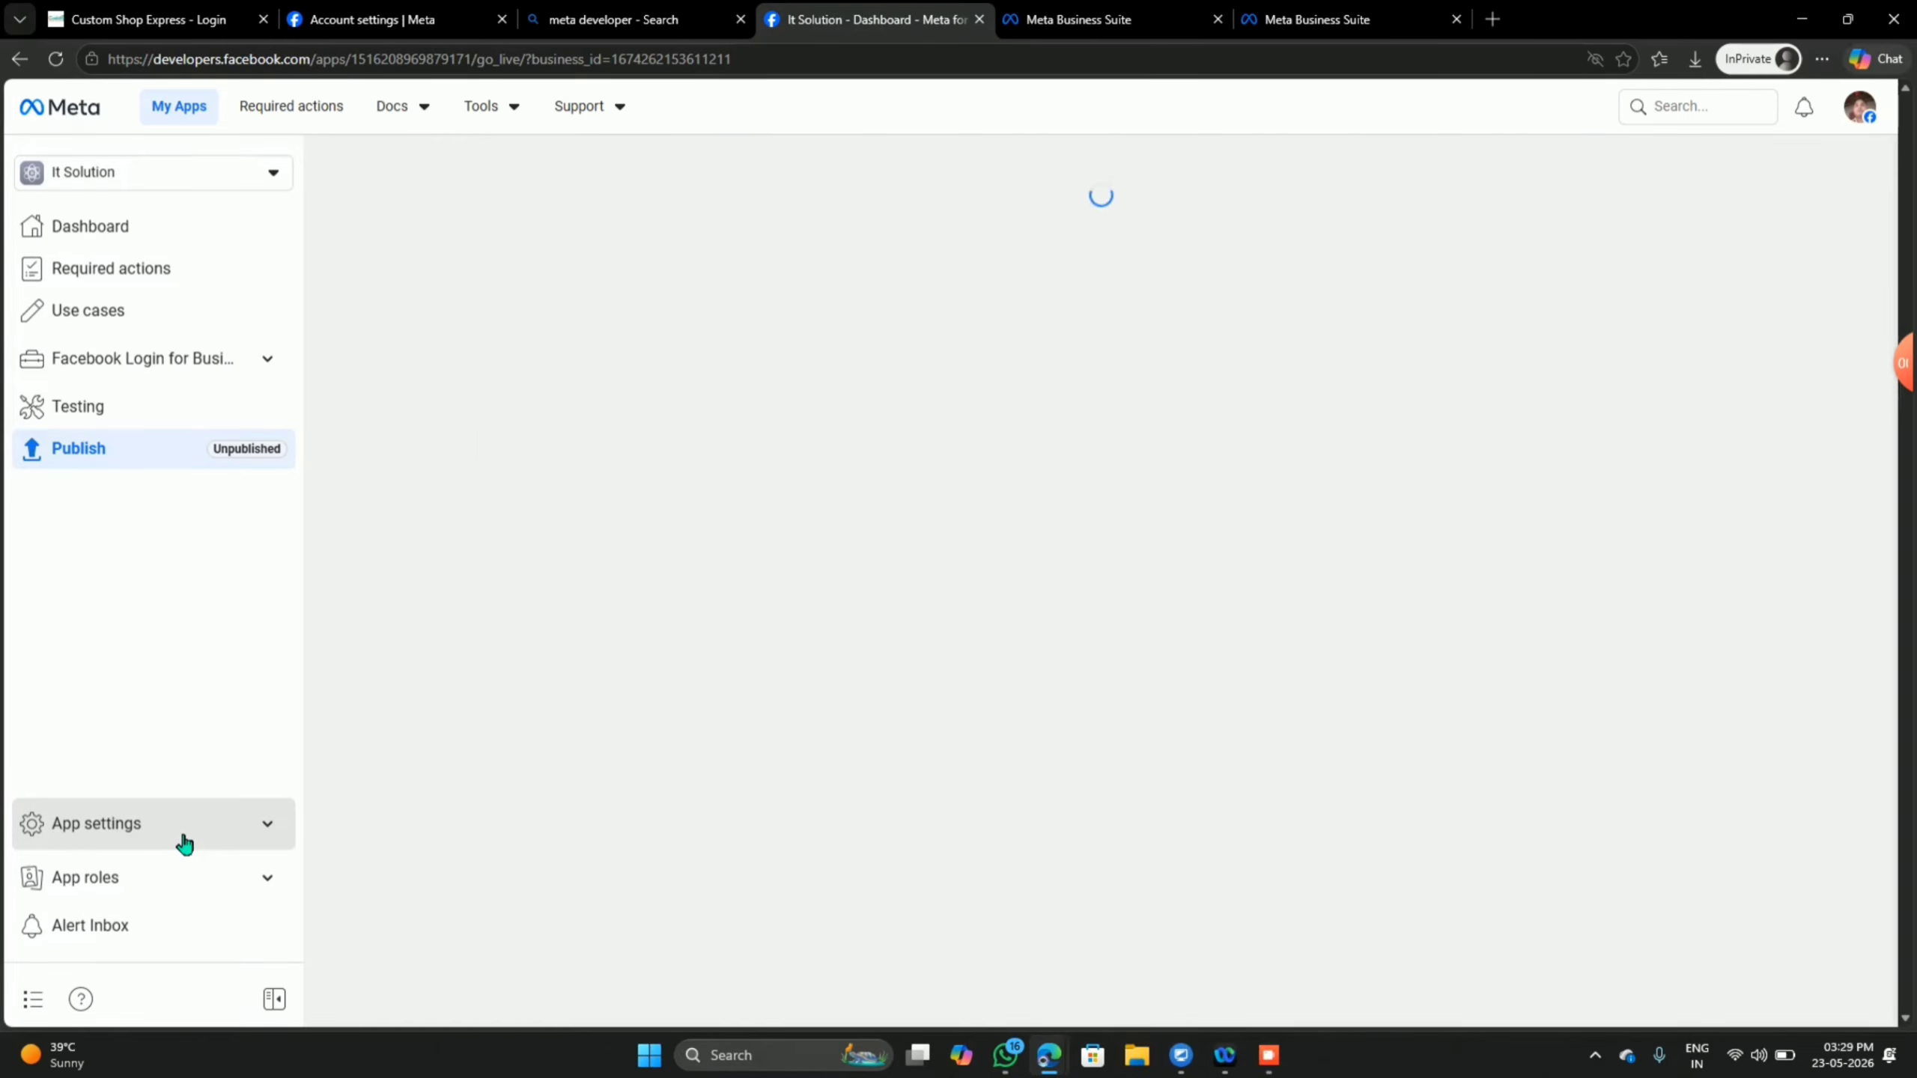
pyautogui.click(804, 444)
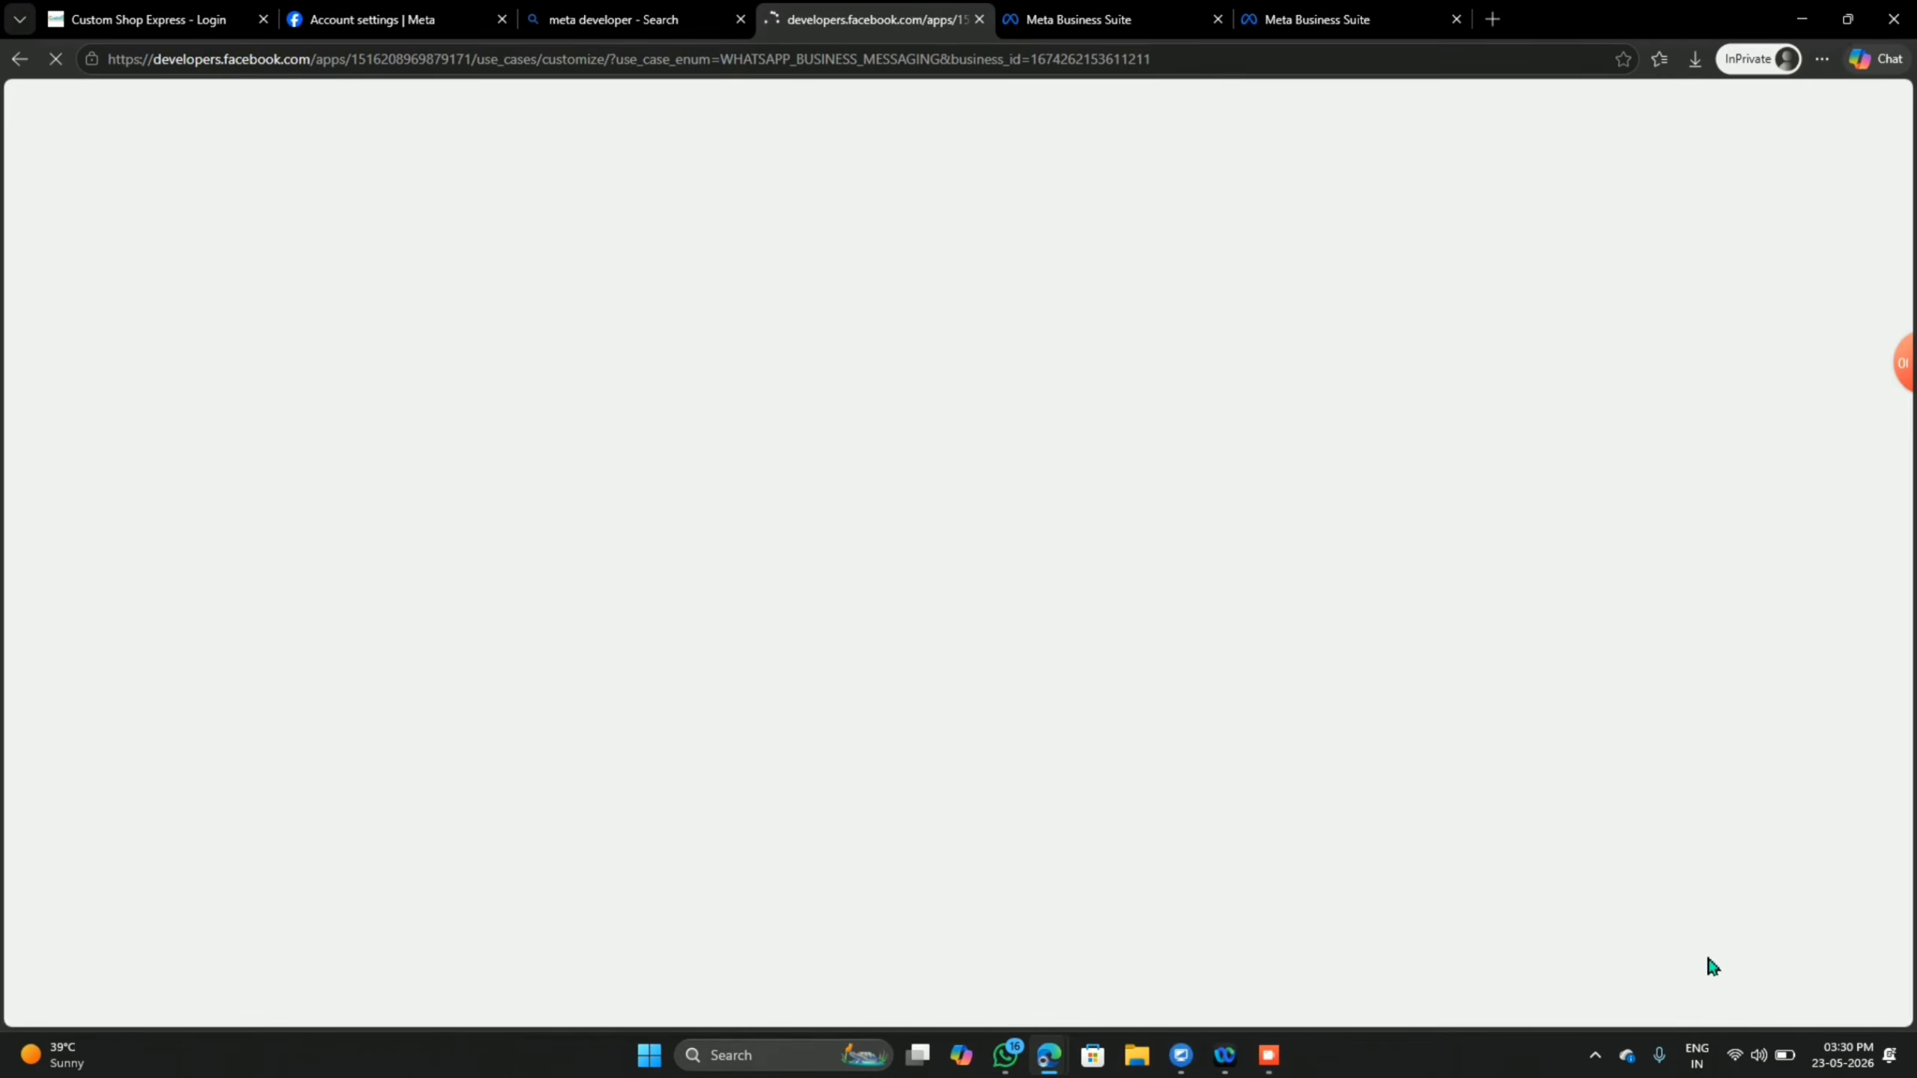
pyautogui.click(1109, 23)
pyautogui.click(66, 66)
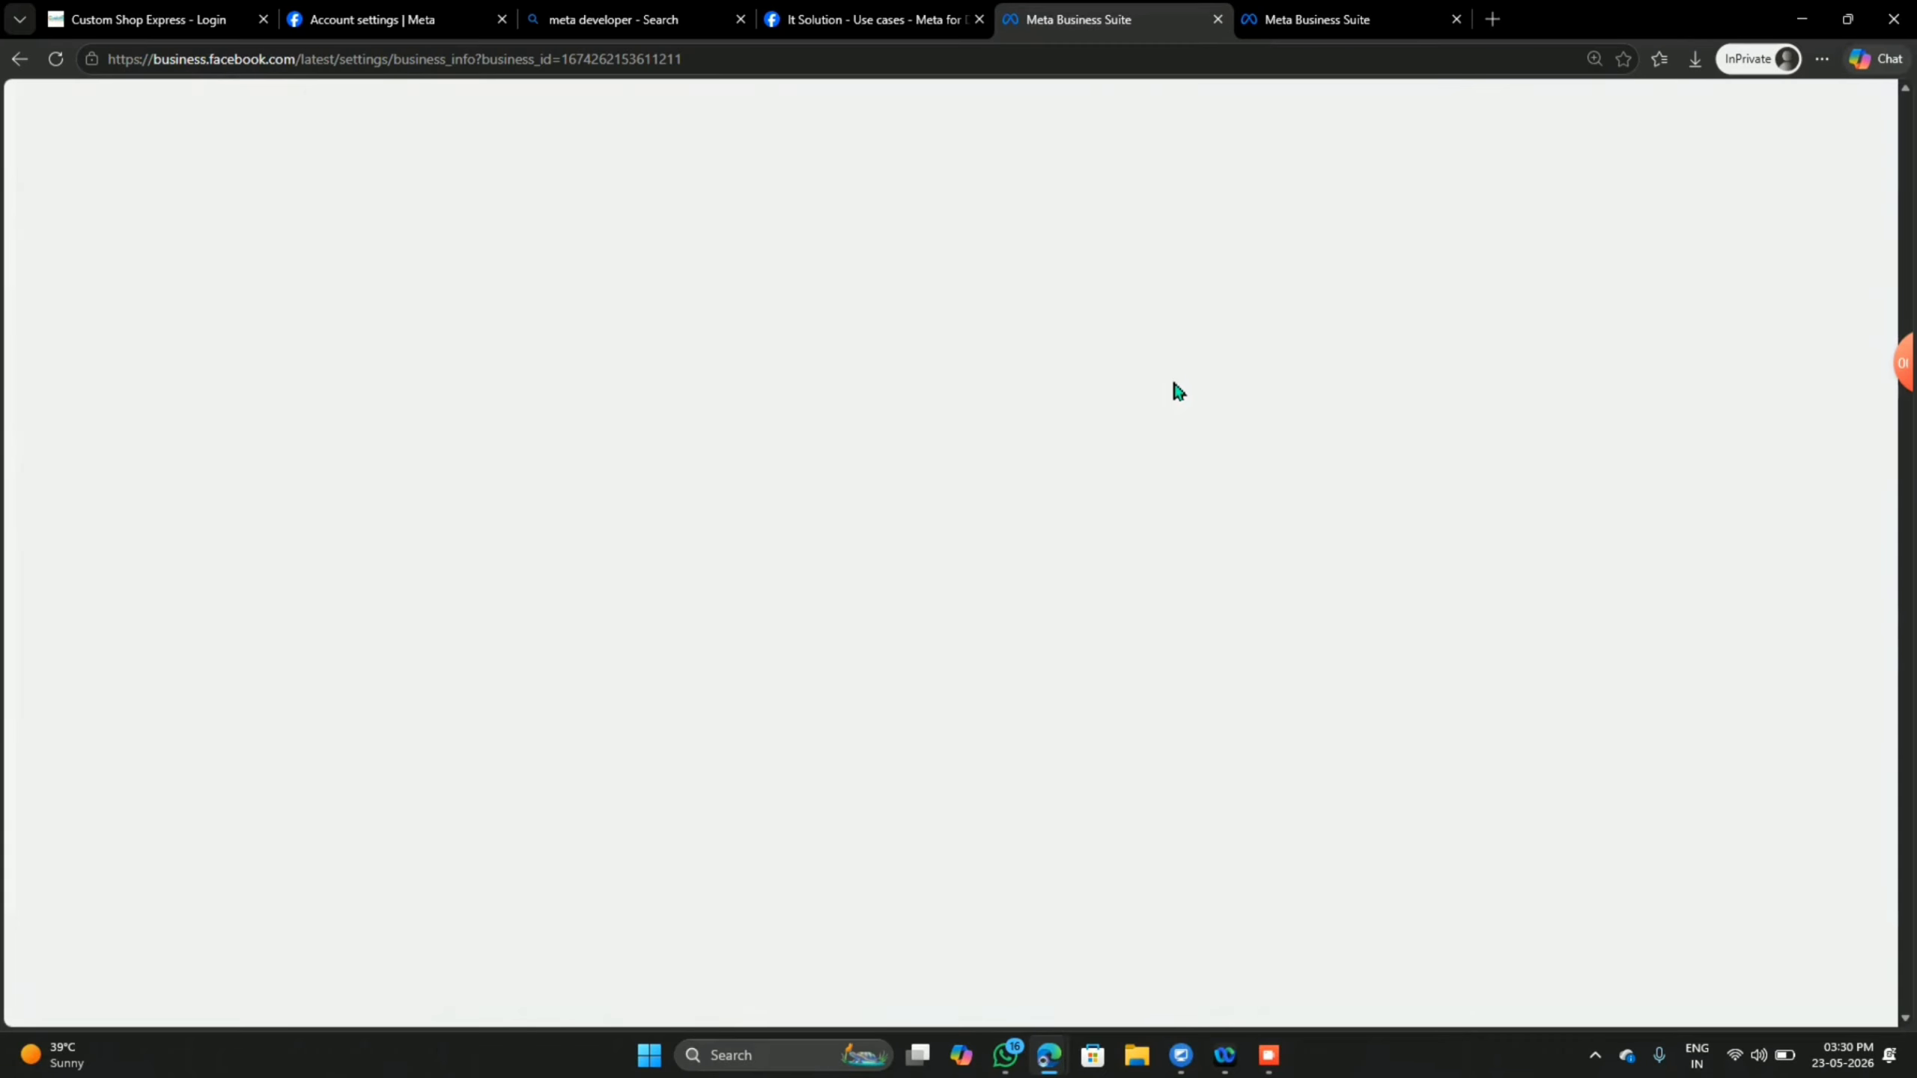
# - Open the business verification status details and confirm the portfolio is Eligible for verification
pyautogui.scroll(-4, 1003, 472)
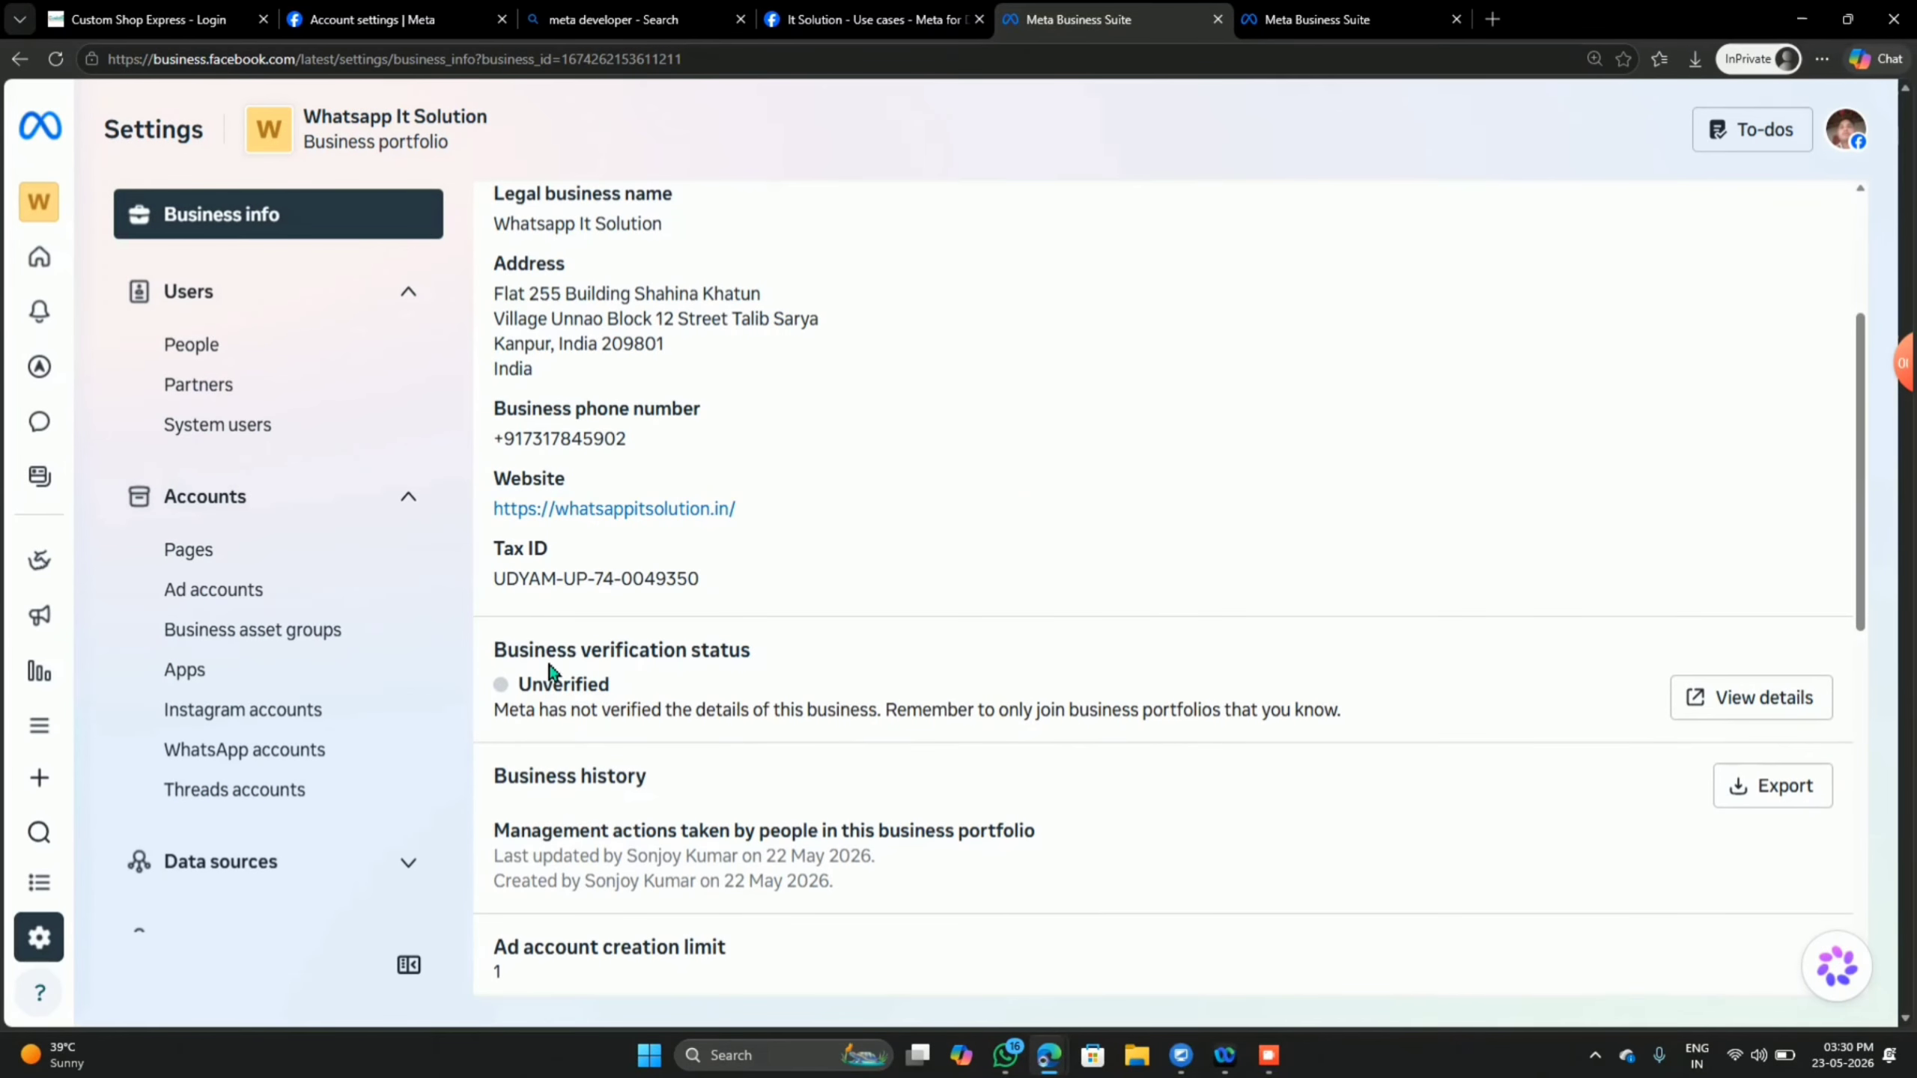
pyautogui.moveTo(492, 650); pyautogui.dragTo(759, 671)
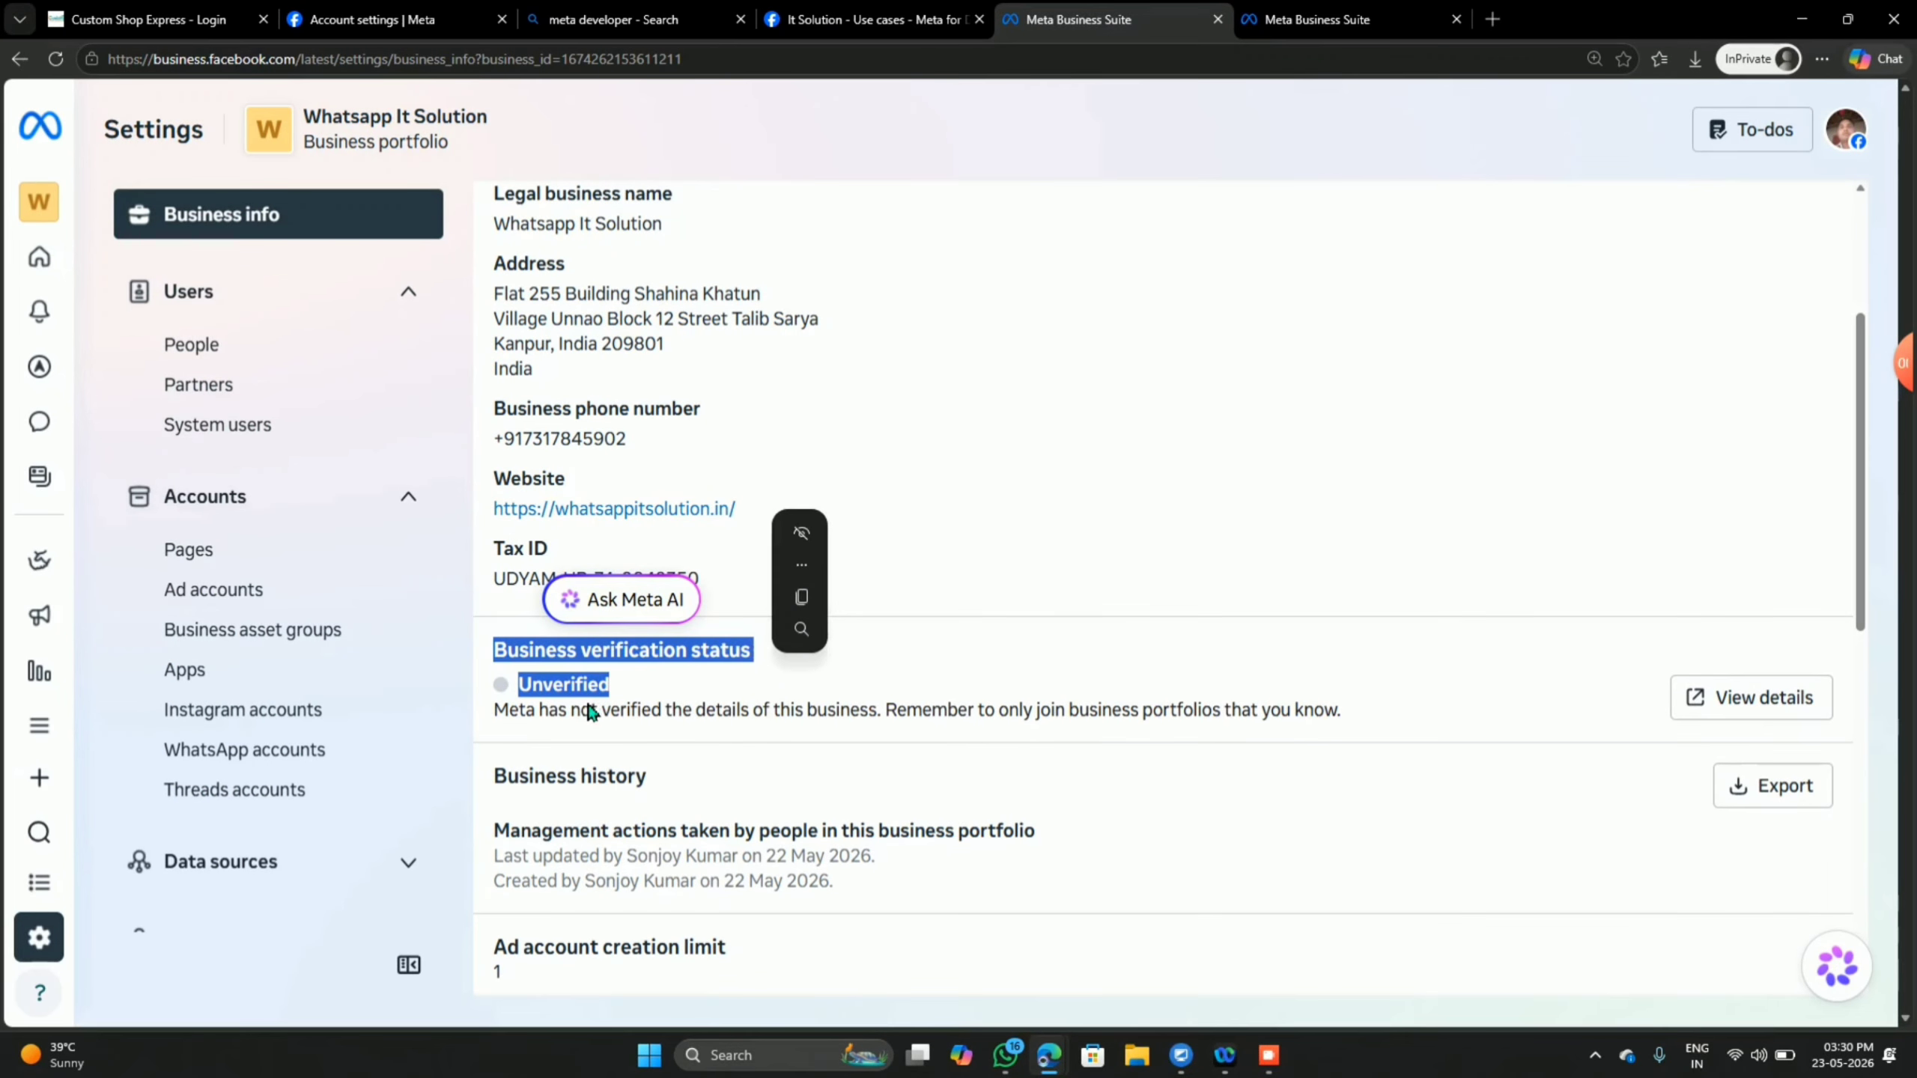
pyautogui.click(1780, 698)
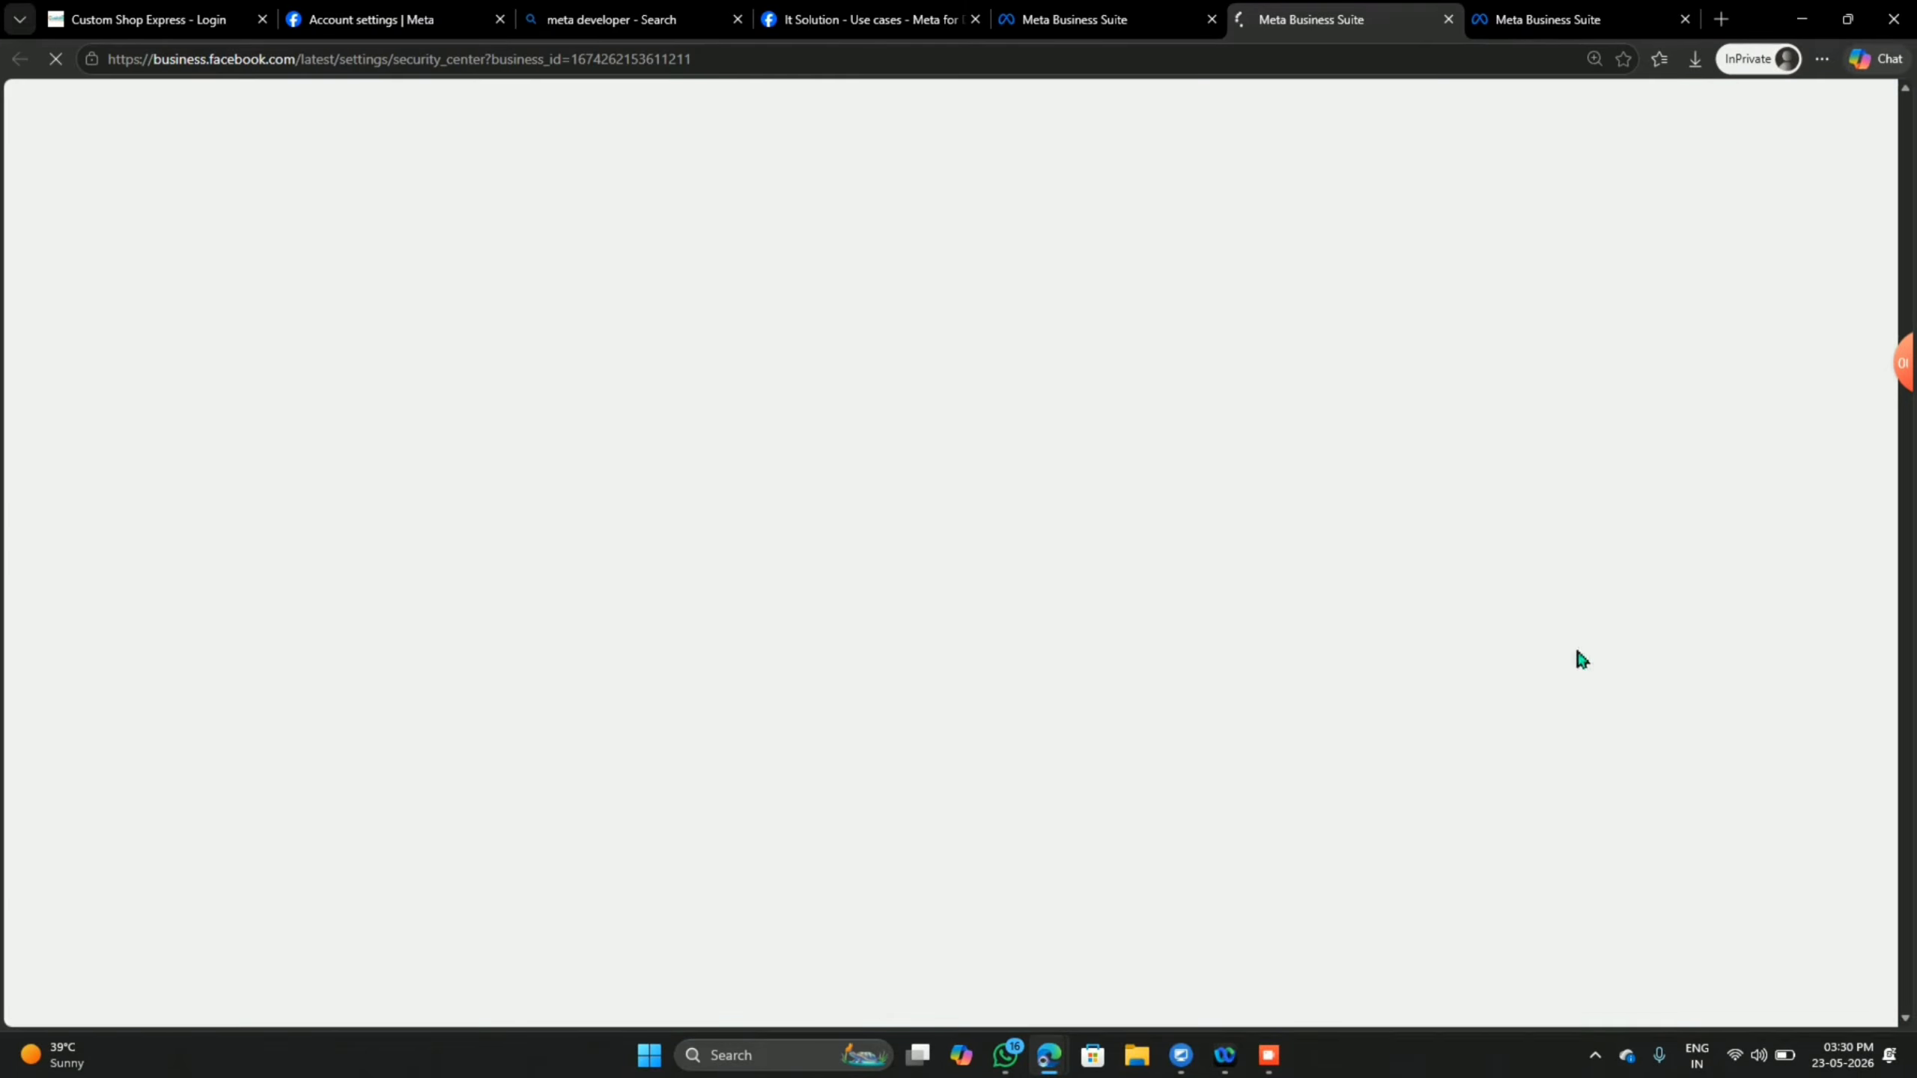
pyautogui.scroll(-8, 1056, 627)
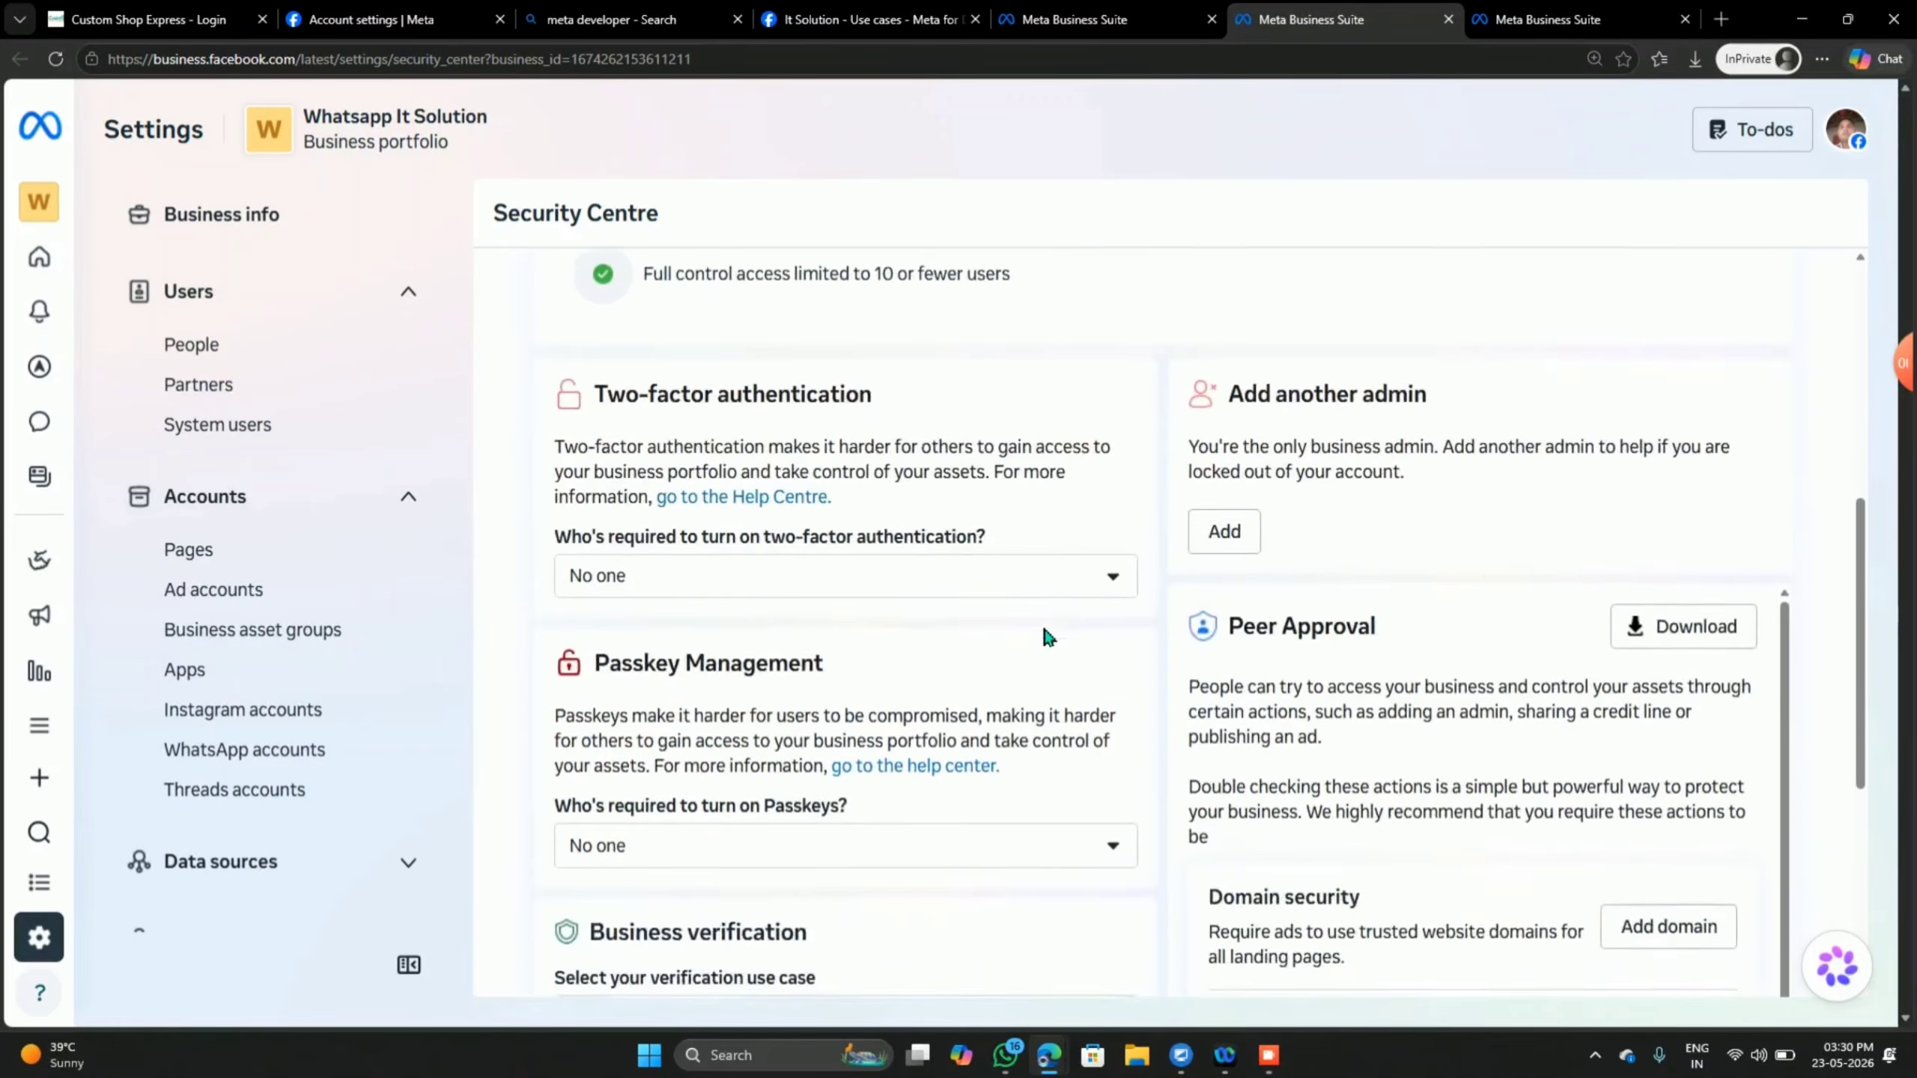
pyautogui.scroll(-3, 1044, 638)
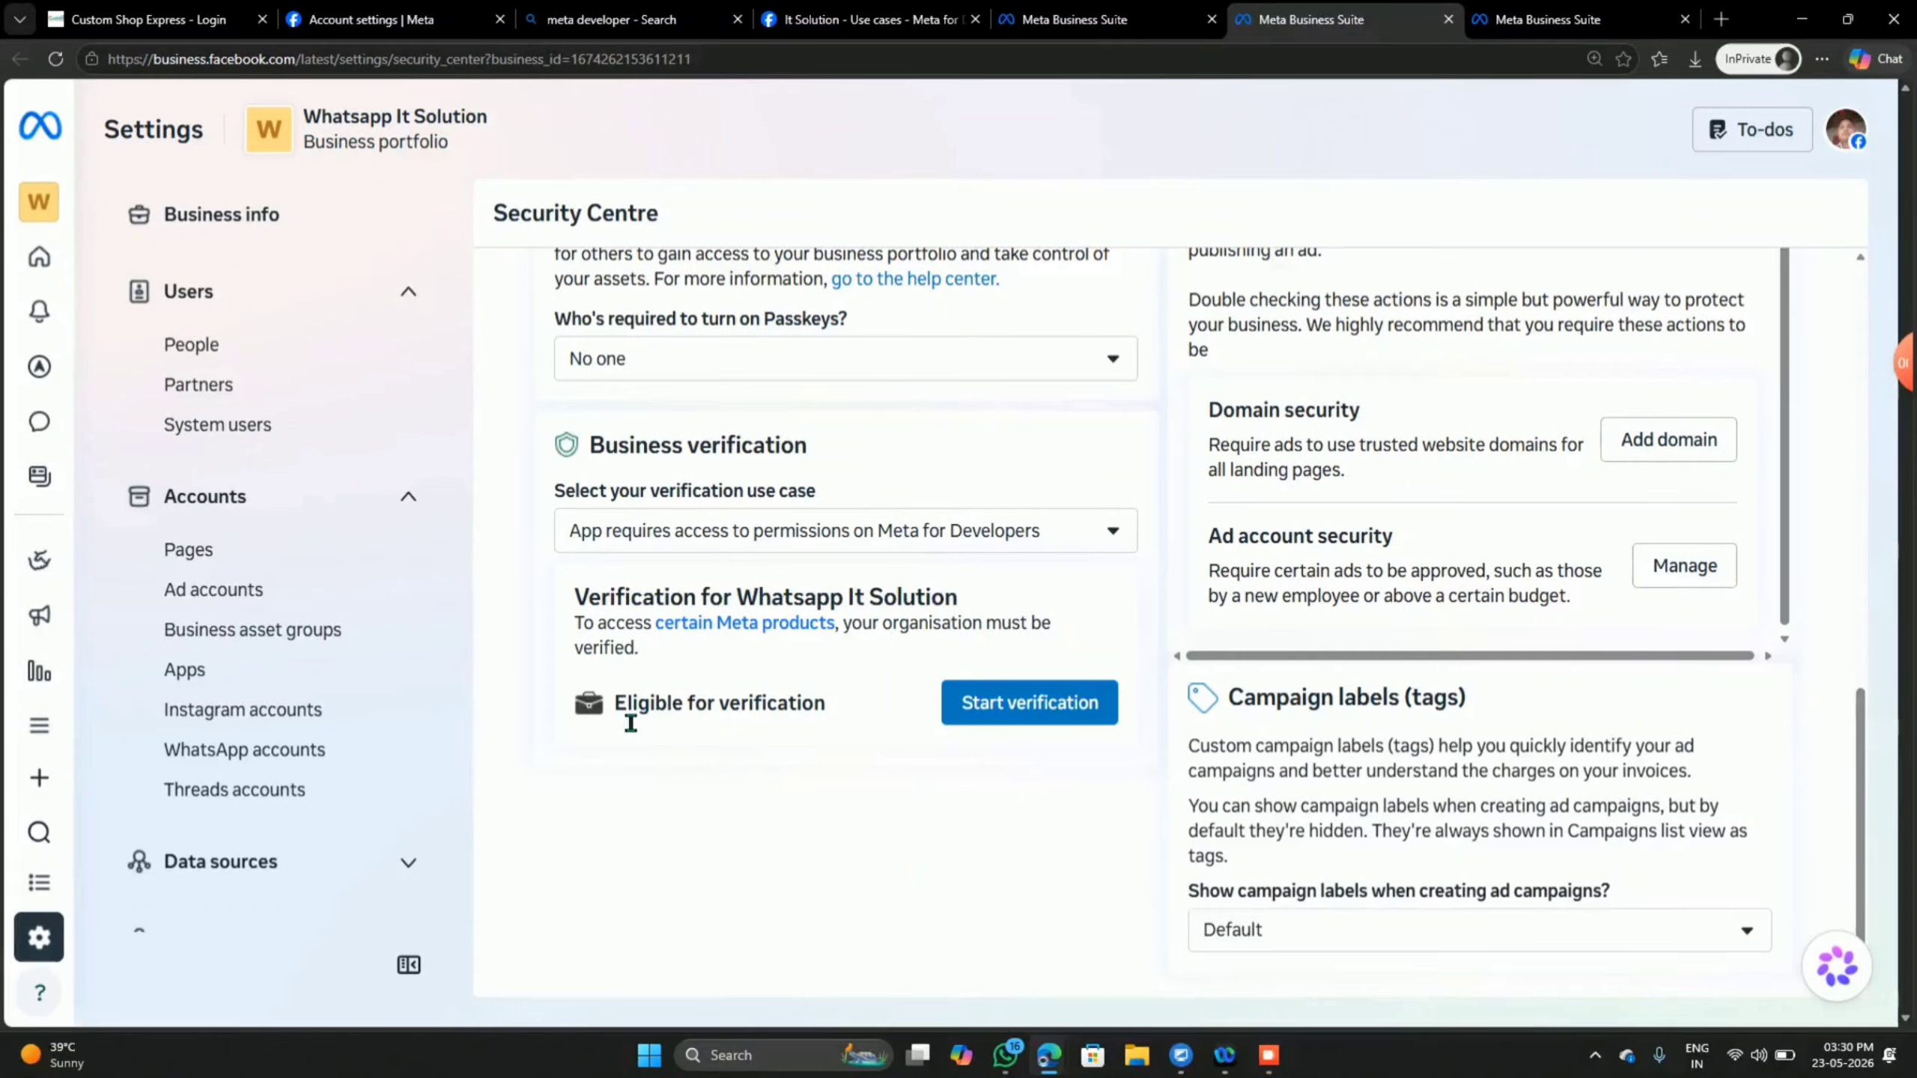
pyautogui.moveTo(631, 723); pyautogui.dragTo(826, 736)
pyautogui.click(753, 762)
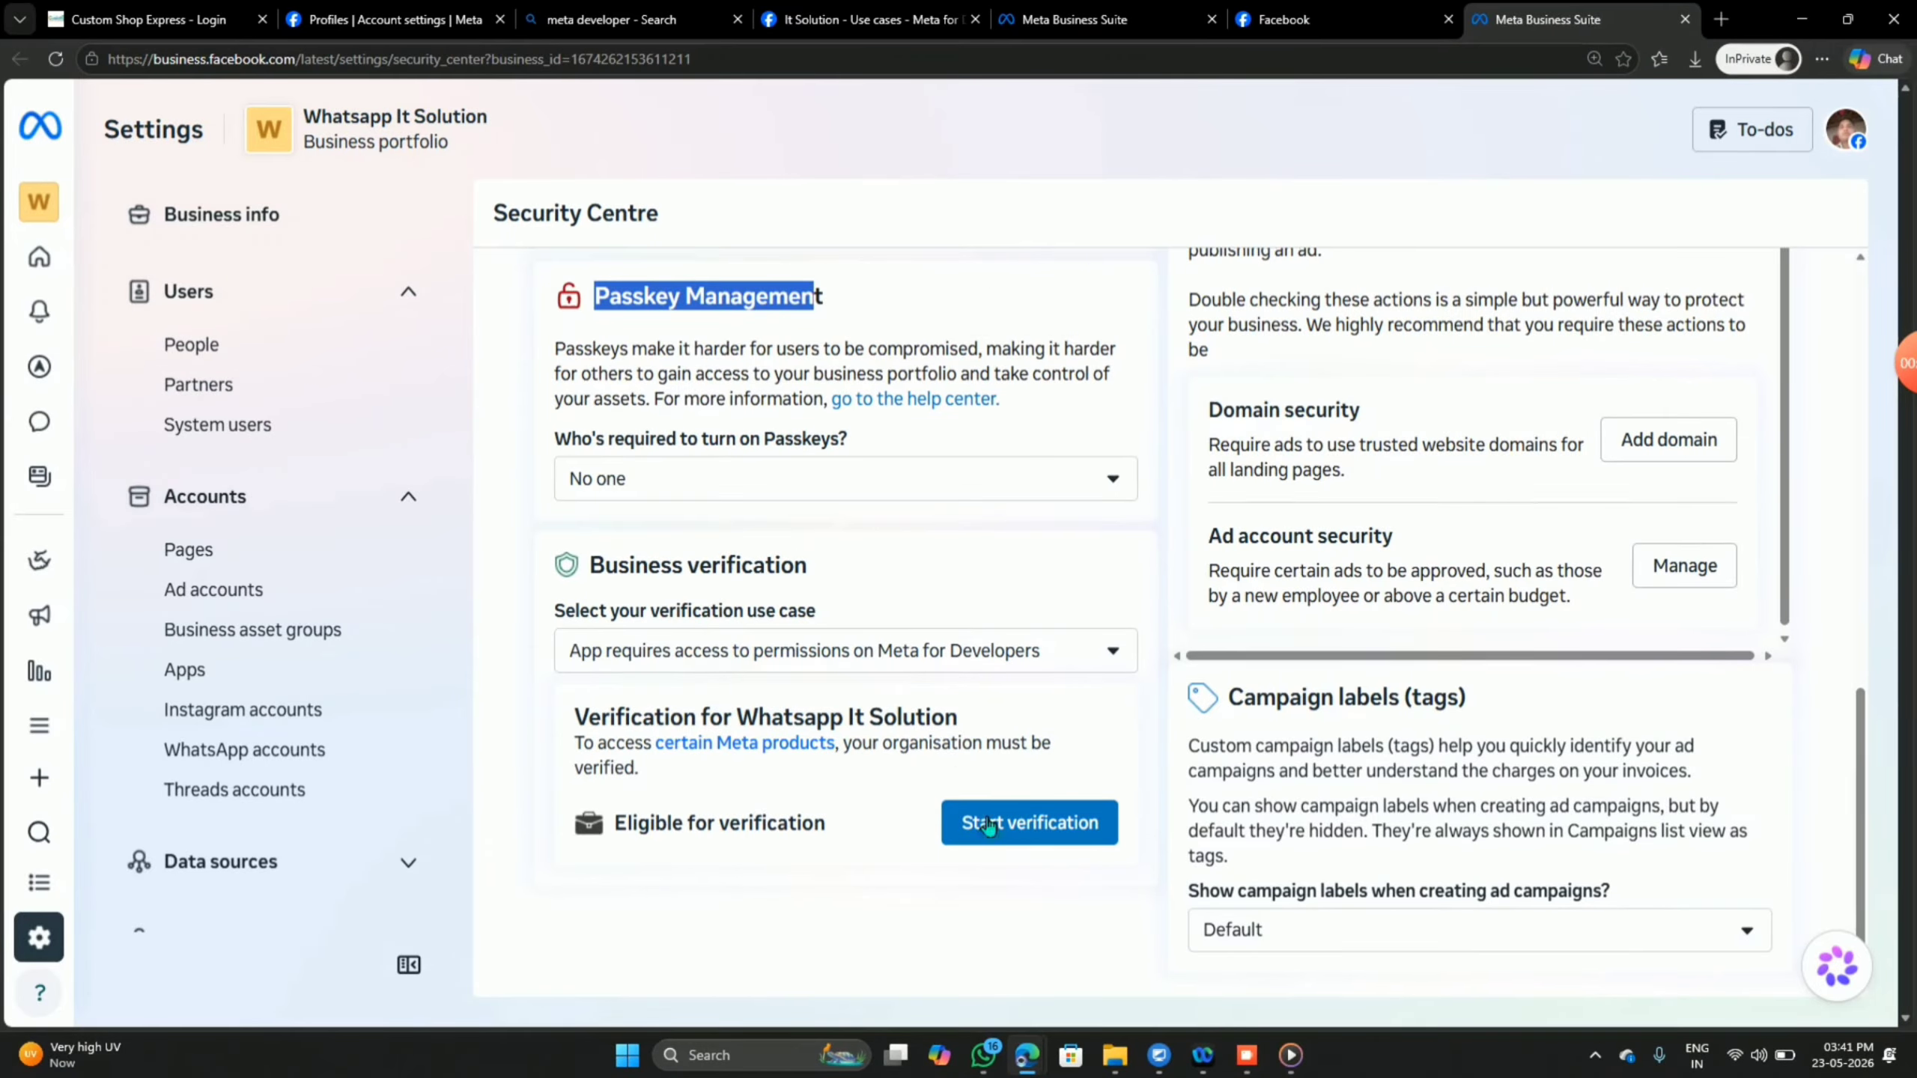
pyautogui.scroll(10, 966, 778)
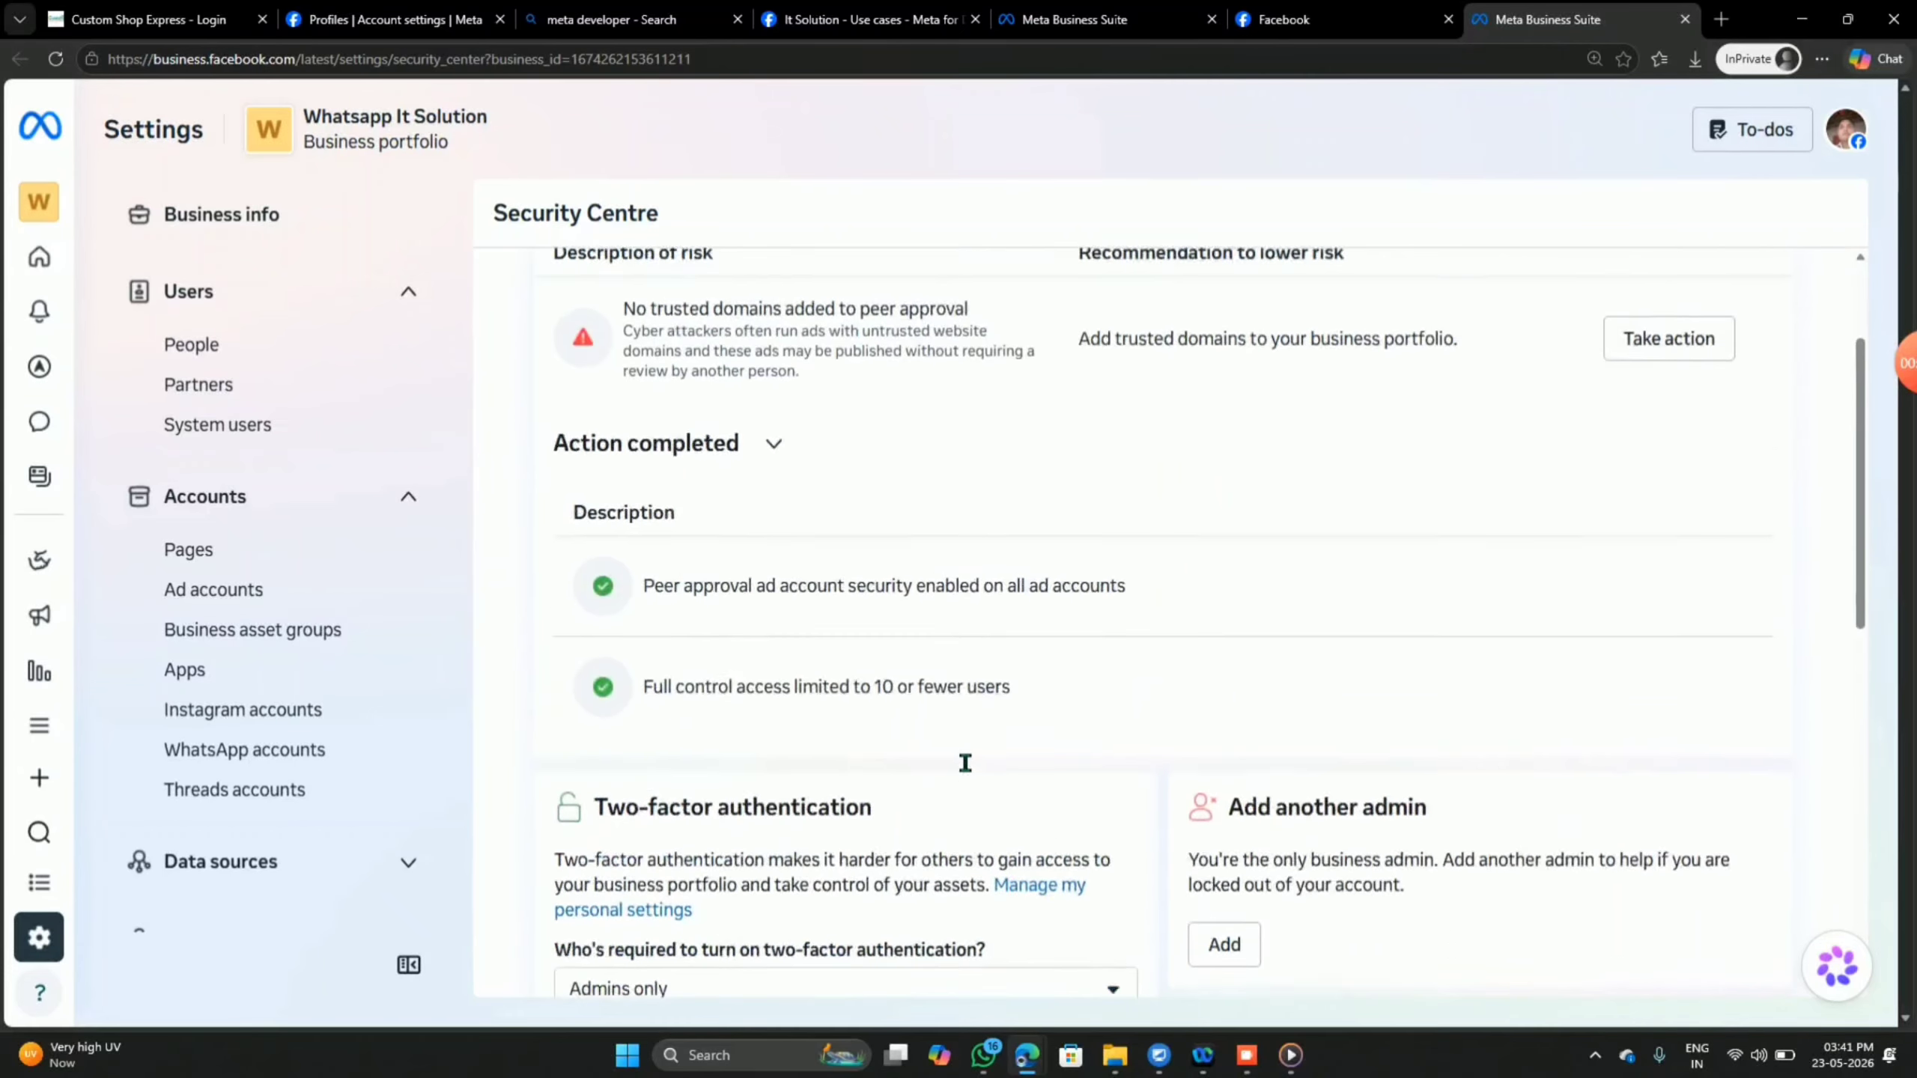
# - Open the portfolio information editor and check the enterprise name on the certificate shared in WhatsApp
pyautogui.click(275, 223)
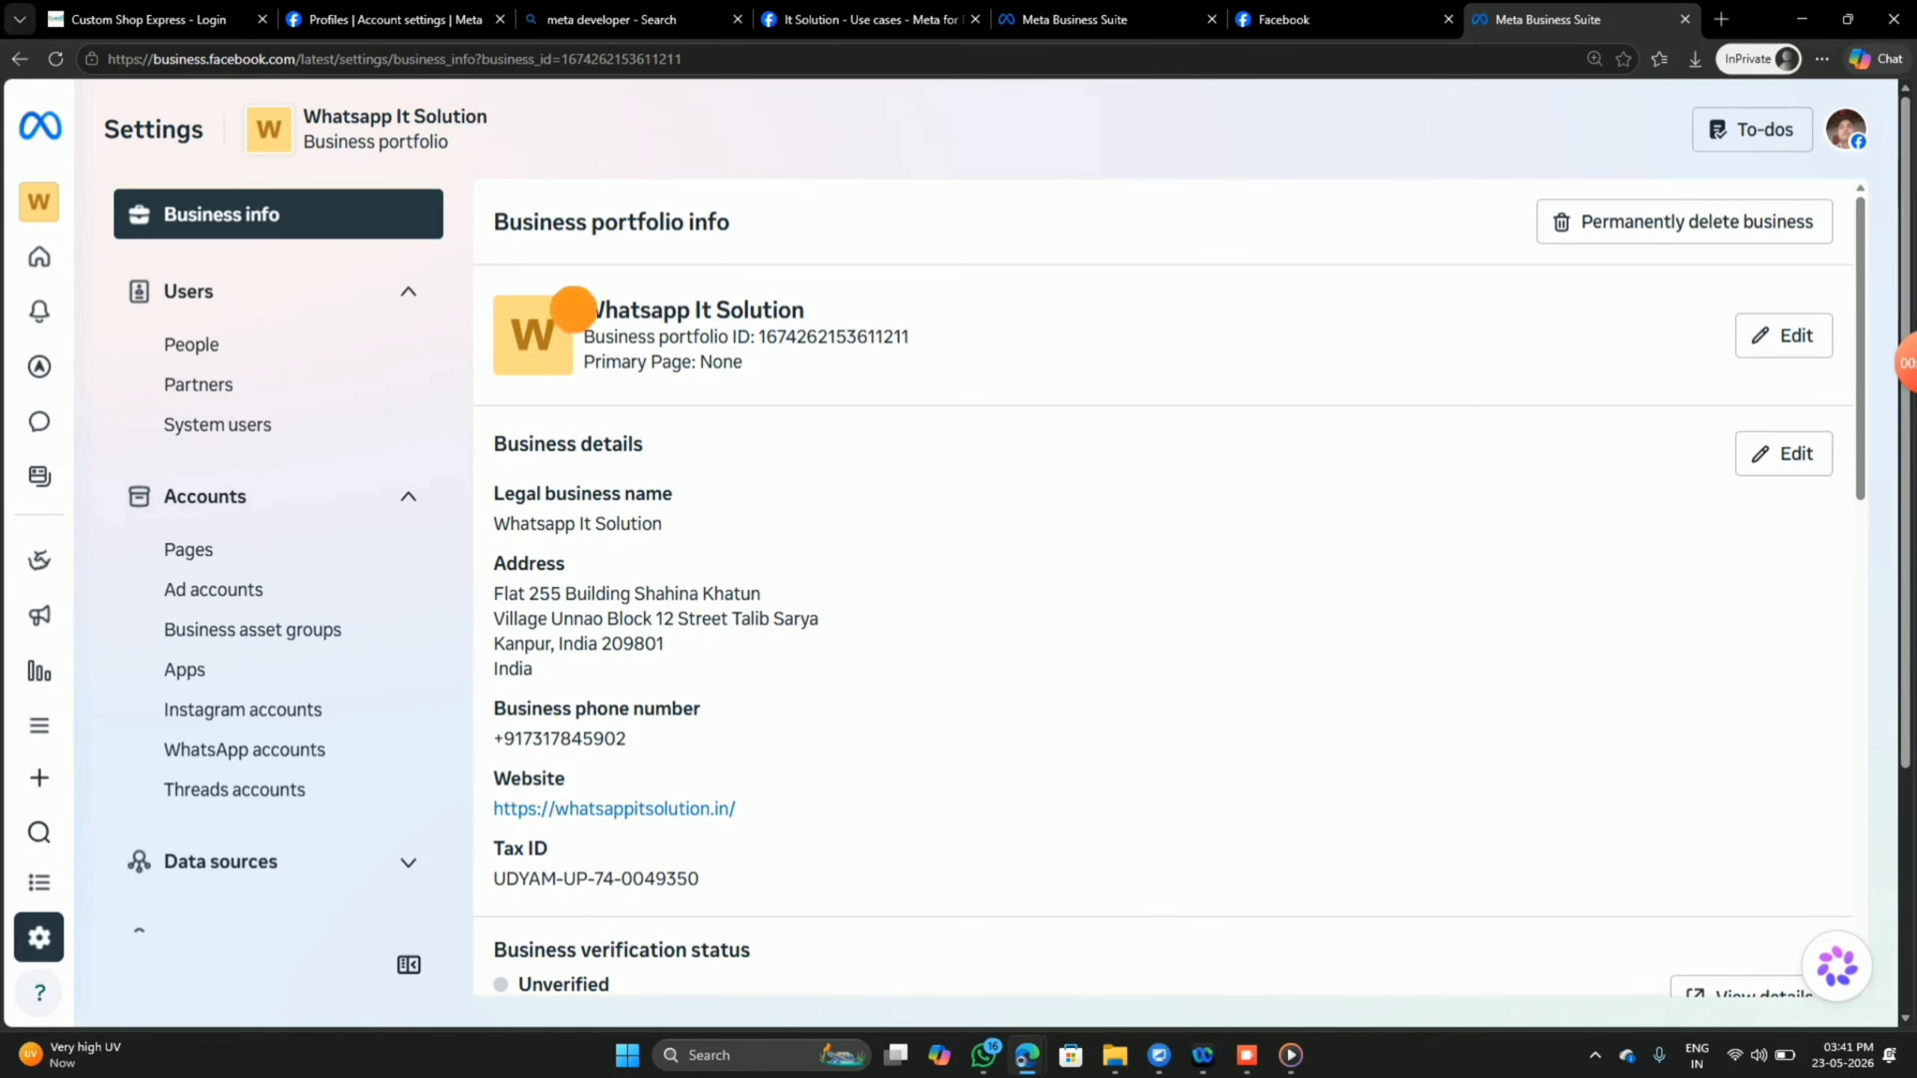
pyautogui.moveTo(498, 321); pyautogui.dragTo(794, 309)
pyautogui.click(1783, 337)
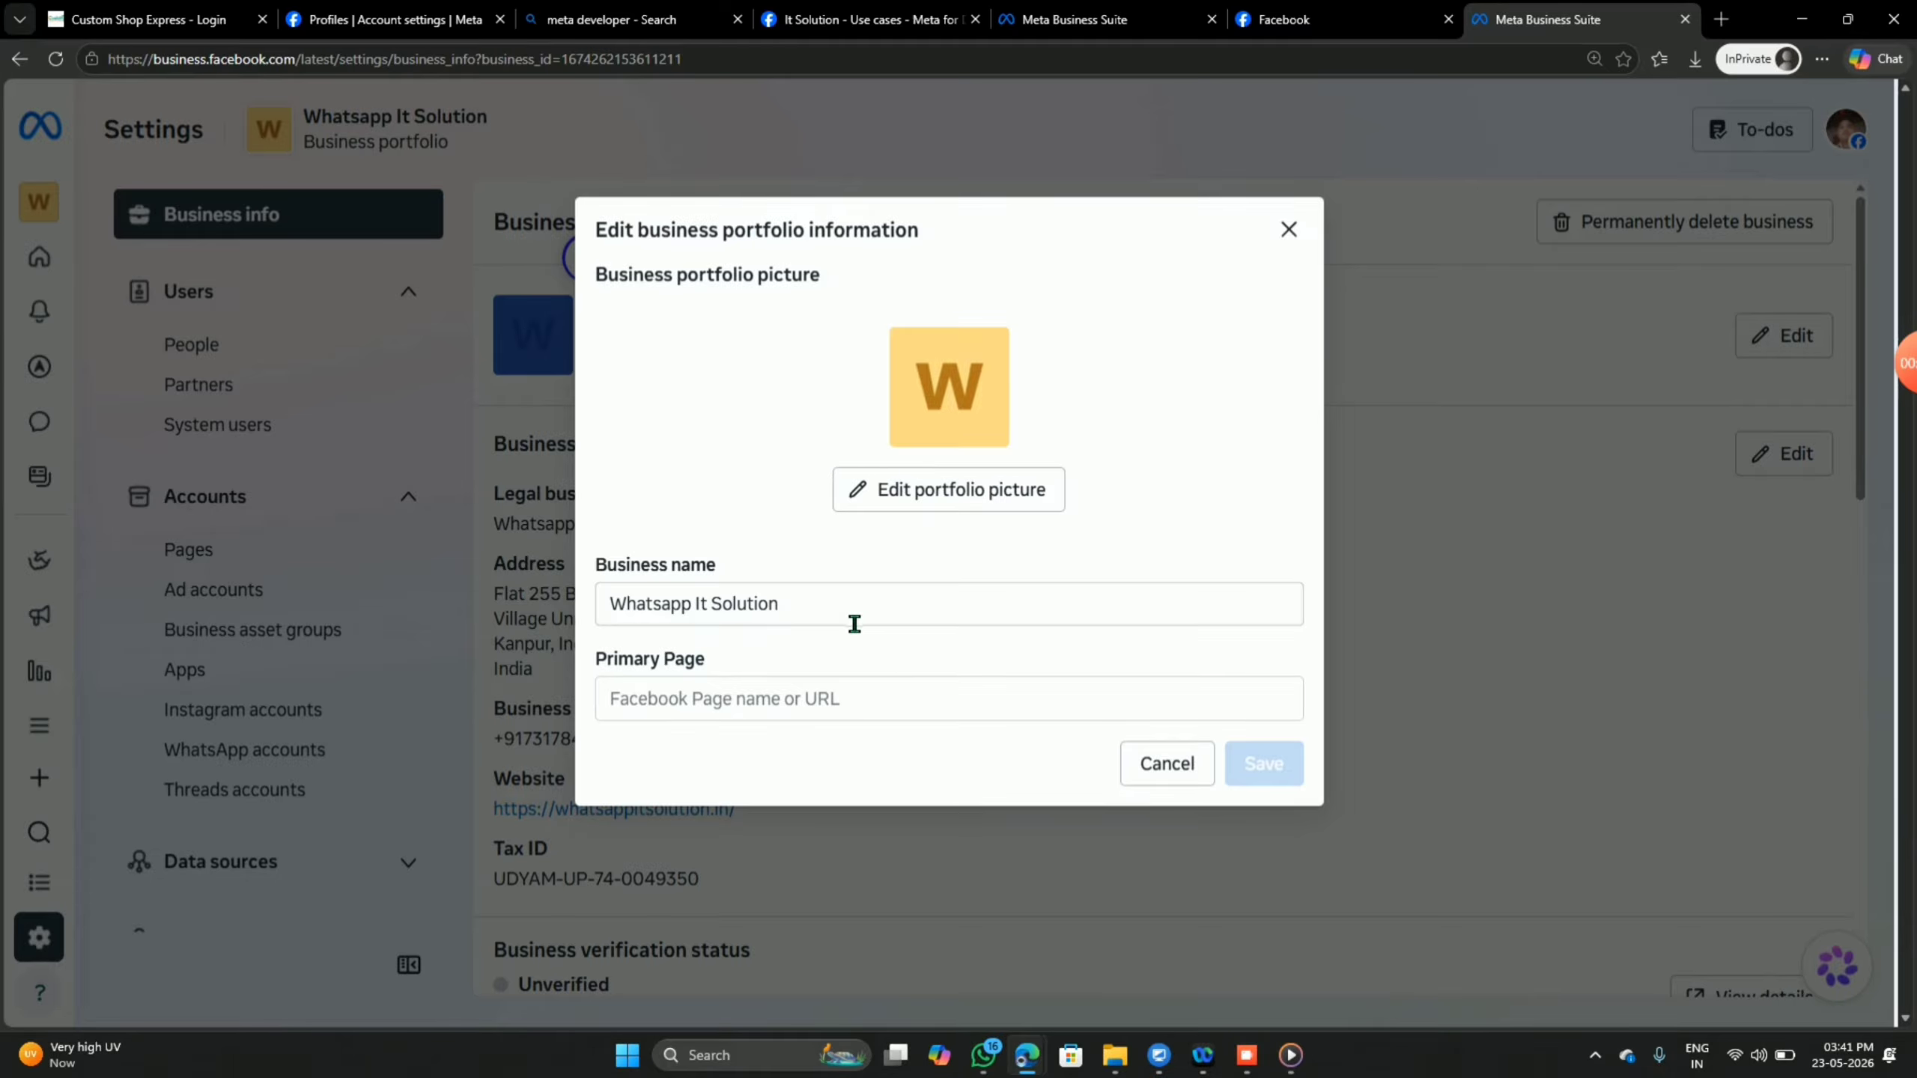
pyautogui.click(983, 1056)
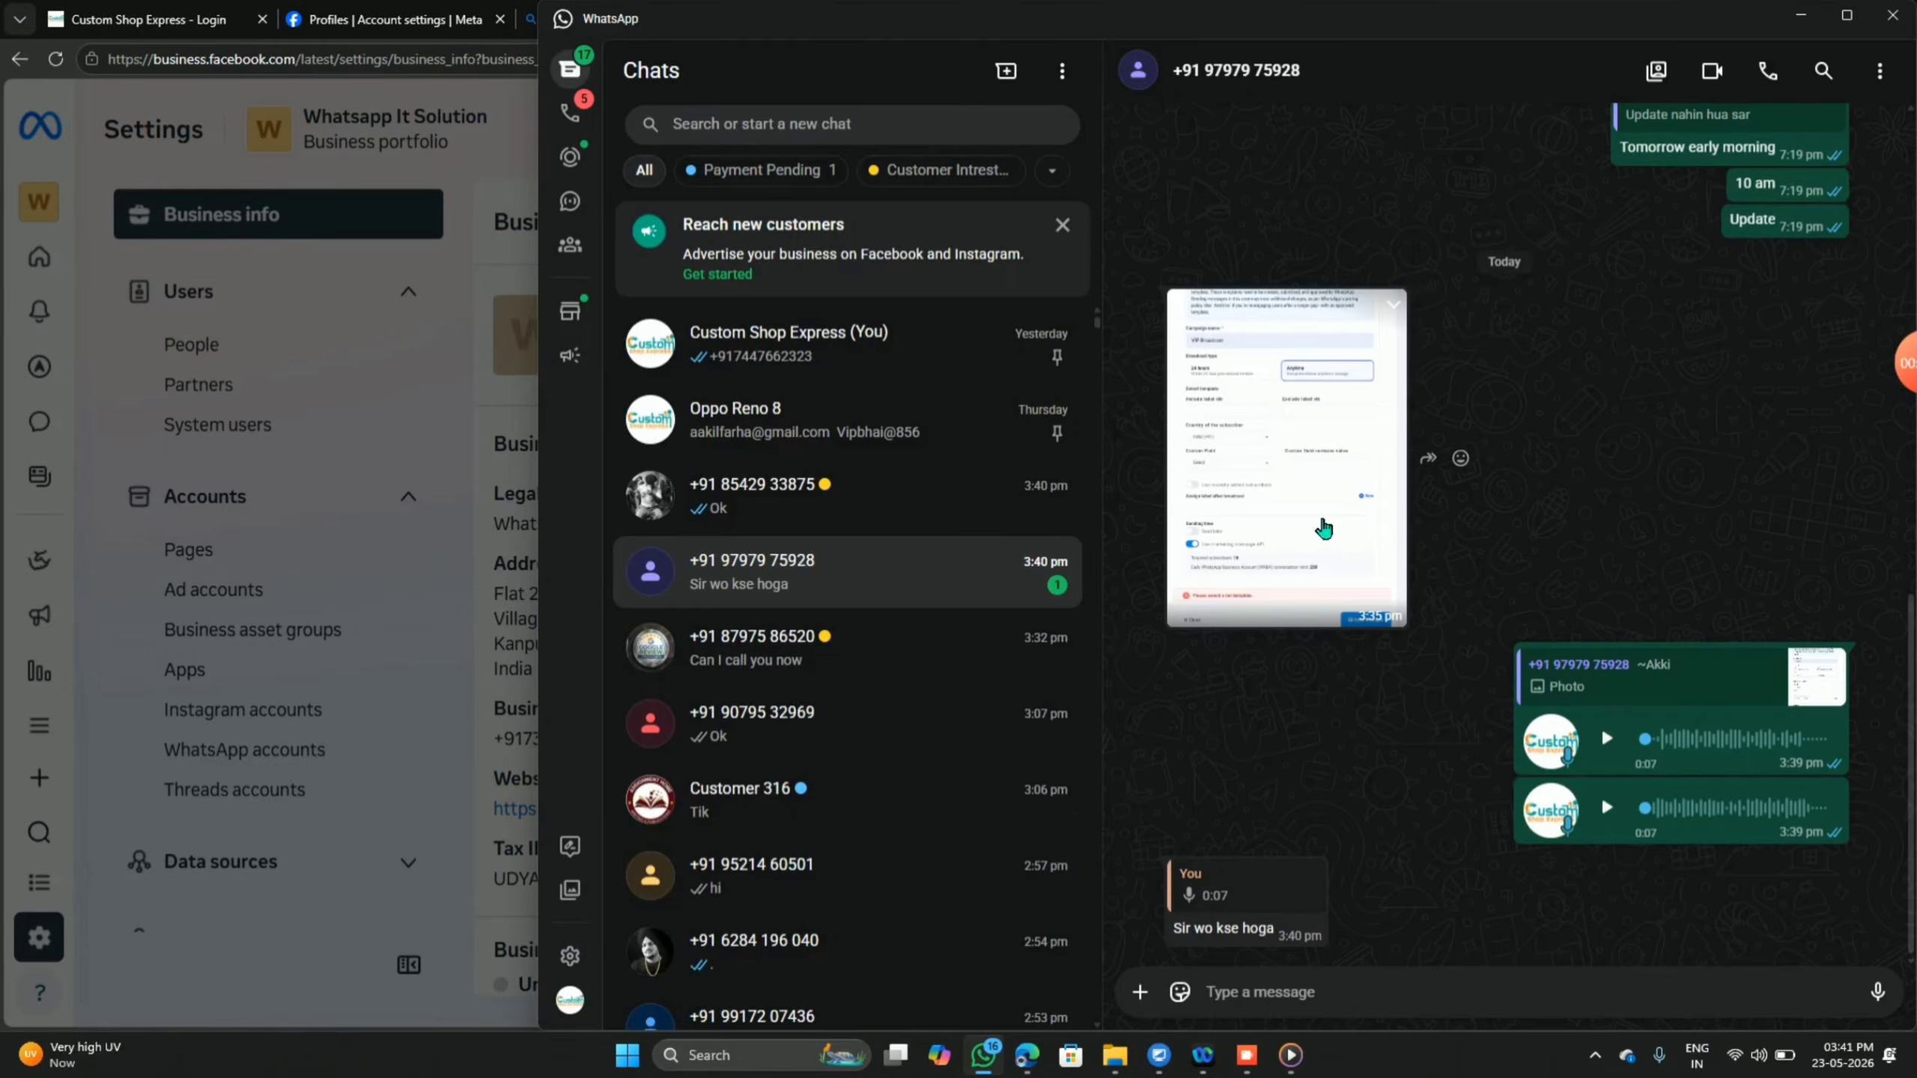
pyautogui.click(967, 499)
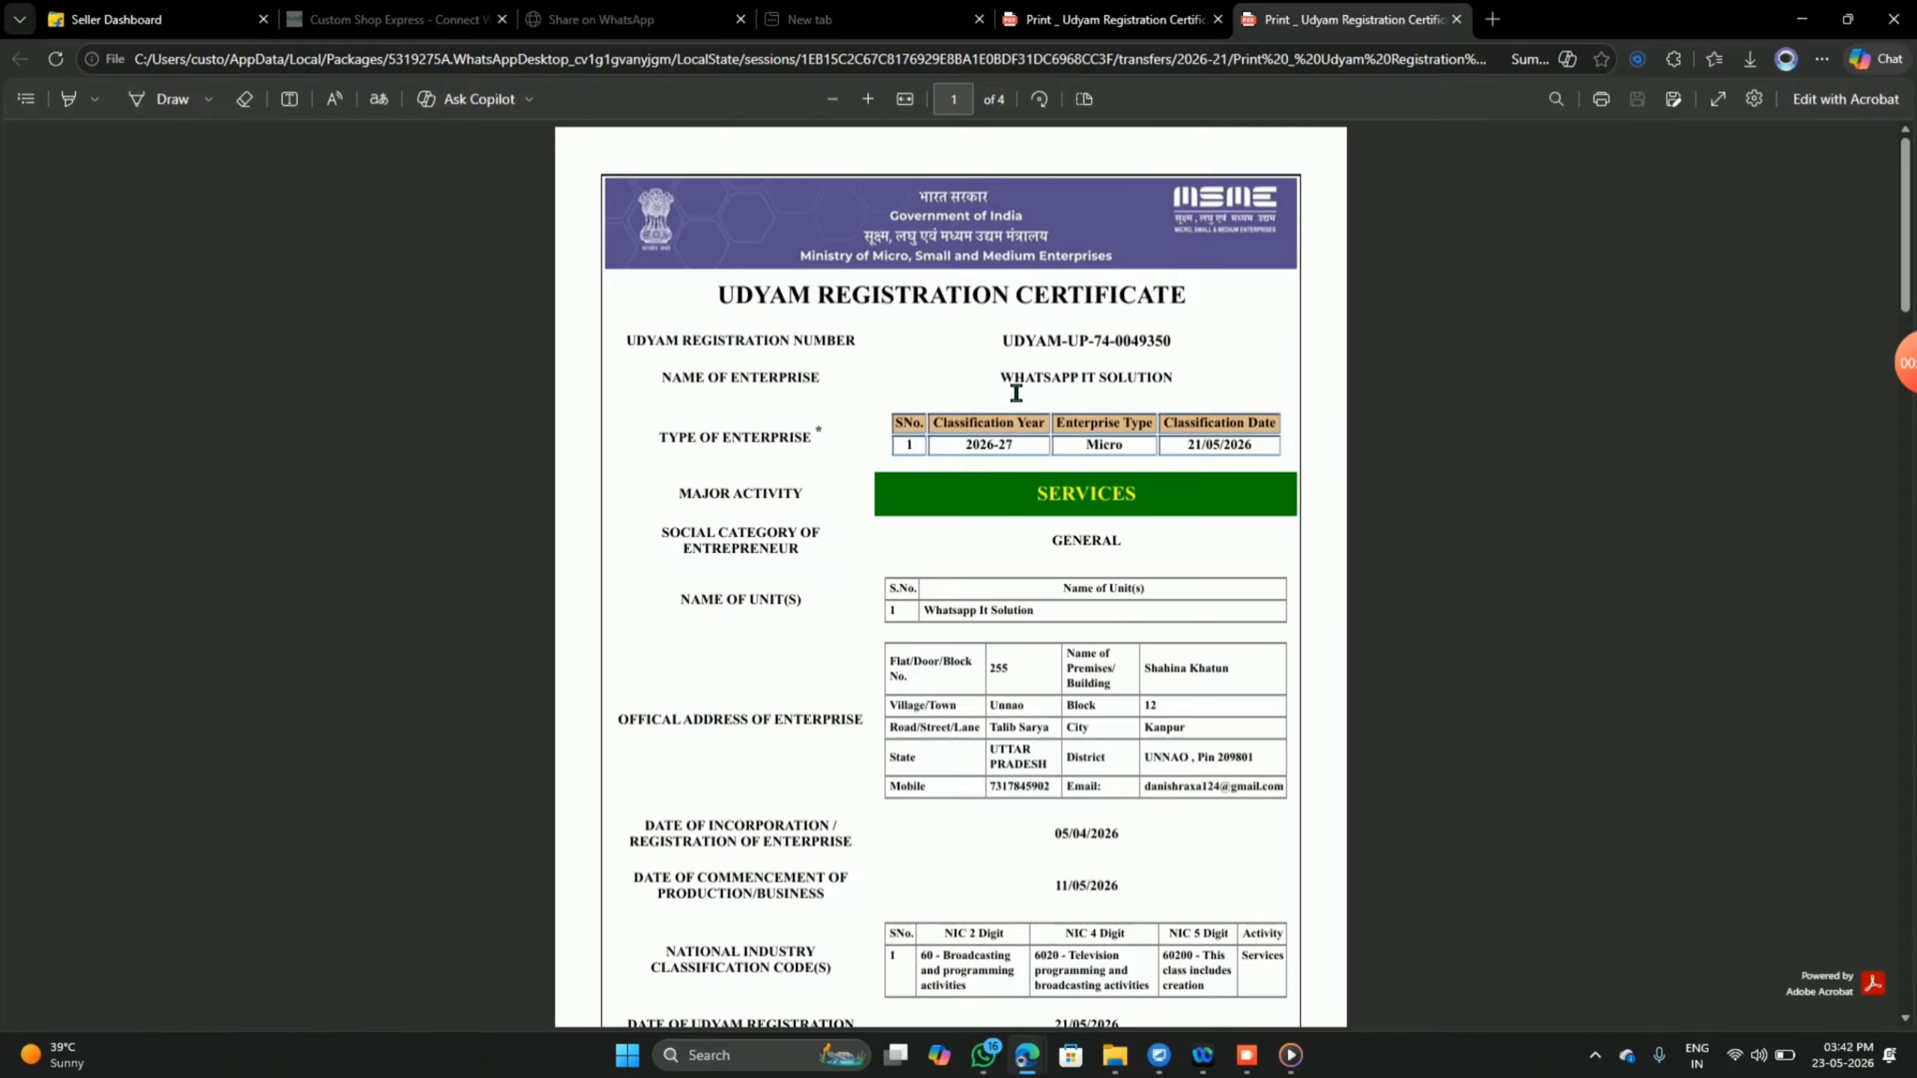
pyautogui.moveTo(1017, 392); pyautogui.dragTo(1177, 384)
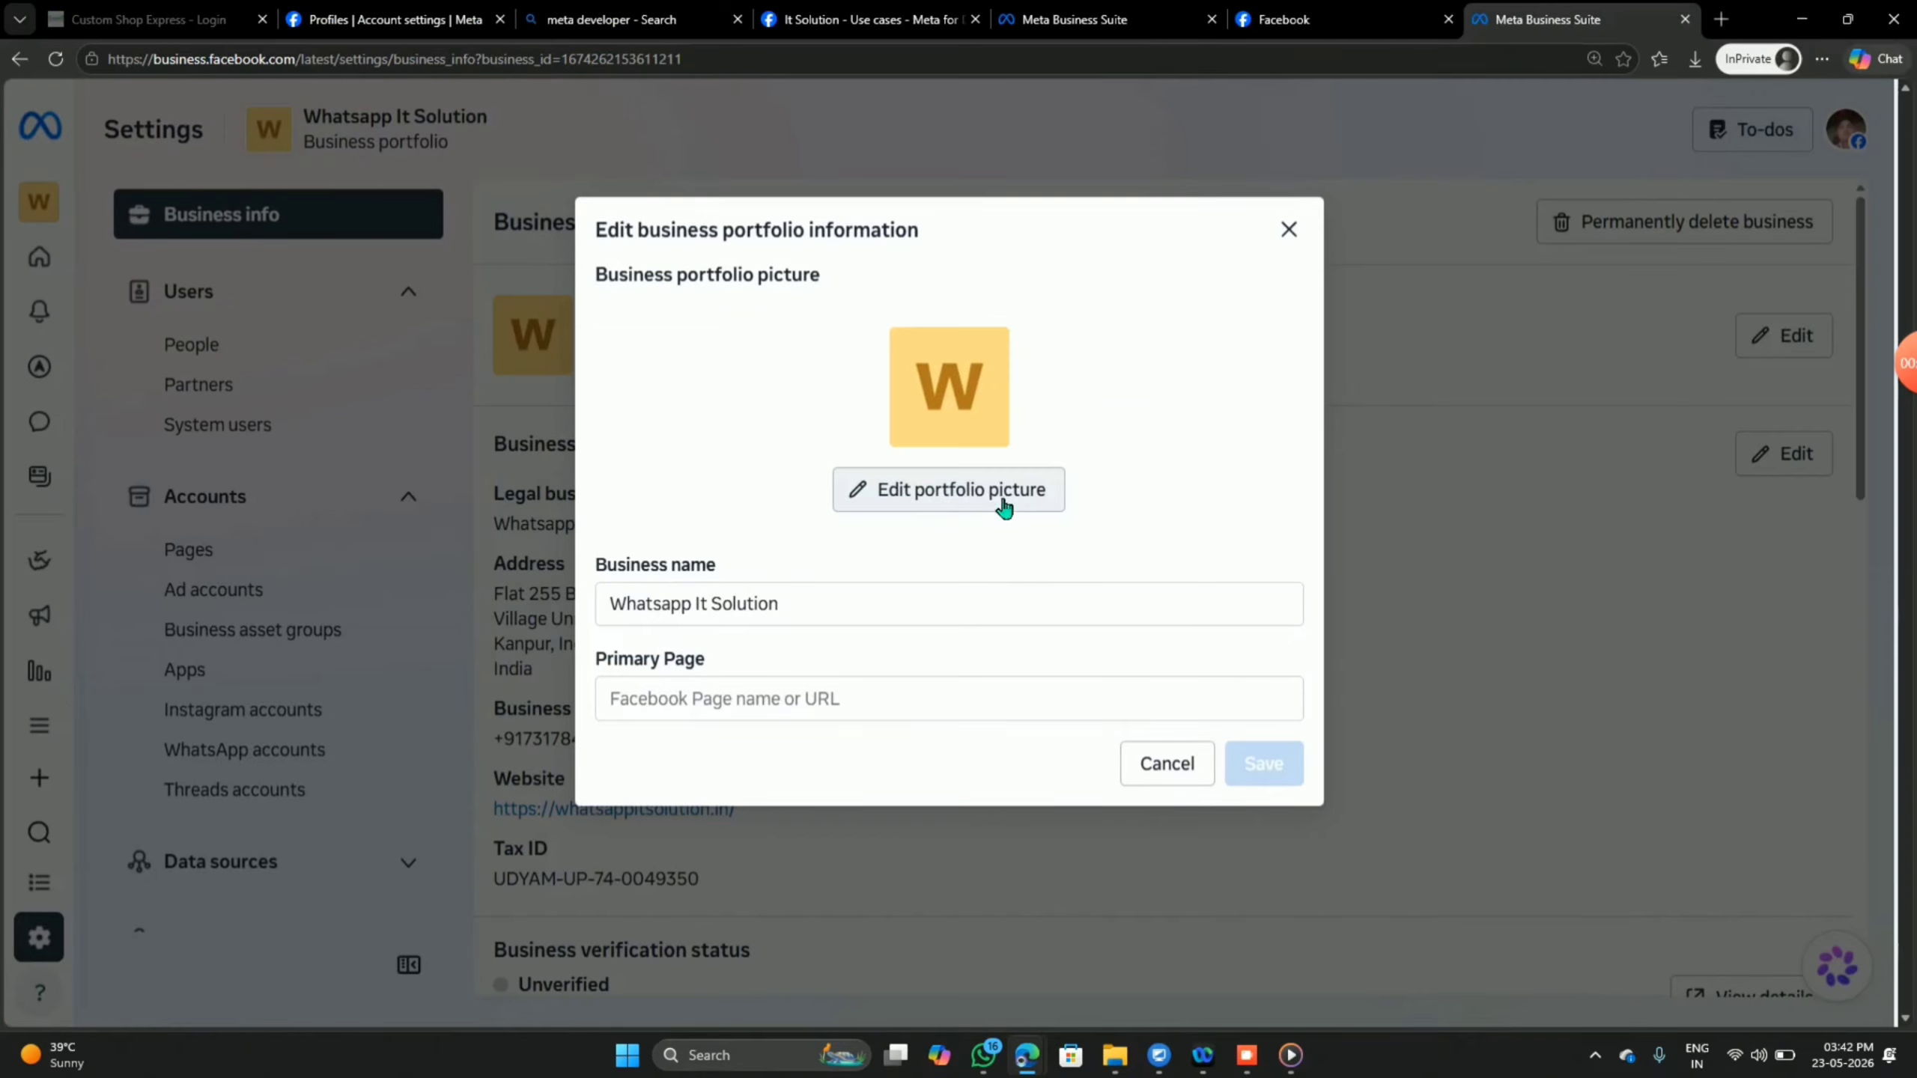
# - Close the portfolio editor unchanged and open the Edit business details form
pyautogui.click(1288, 230)
pyautogui.moveTo(492, 444); pyautogui.dragTo(670, 452)
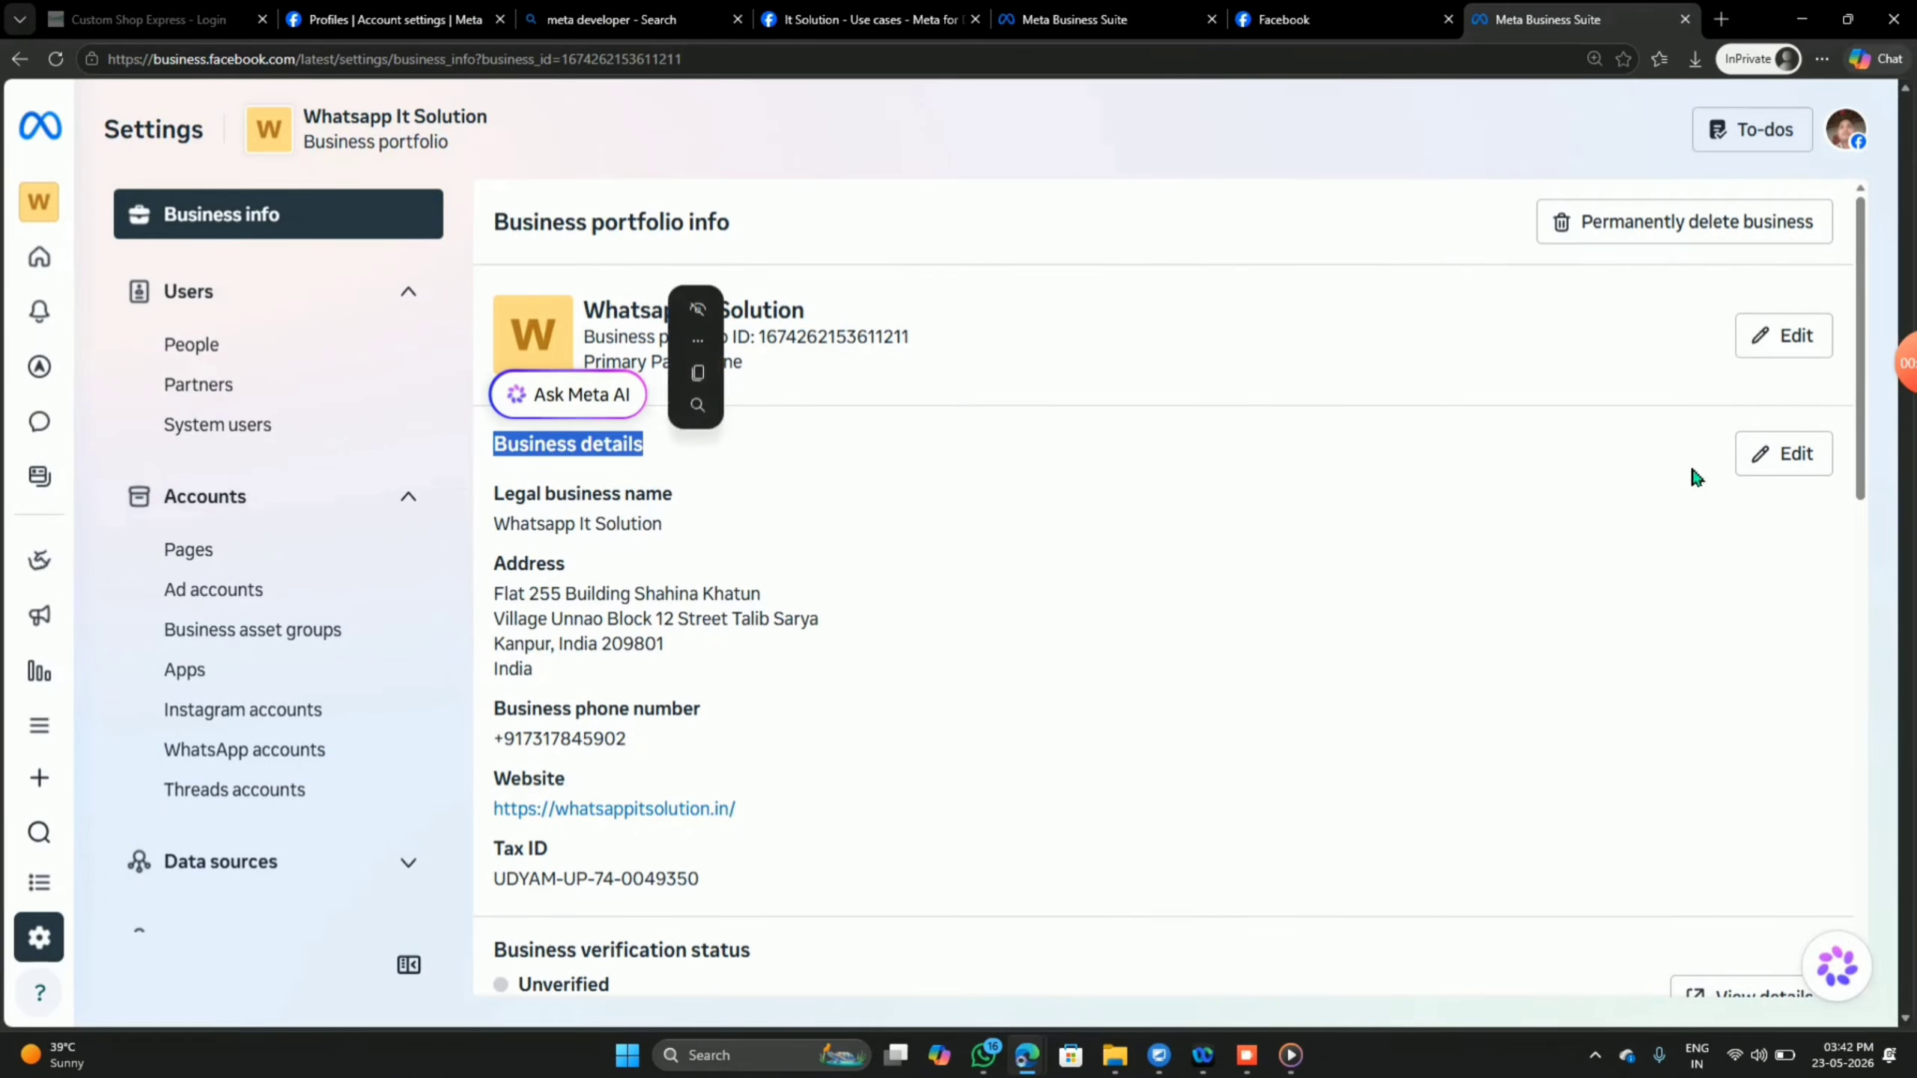
pyautogui.click(1782, 453)
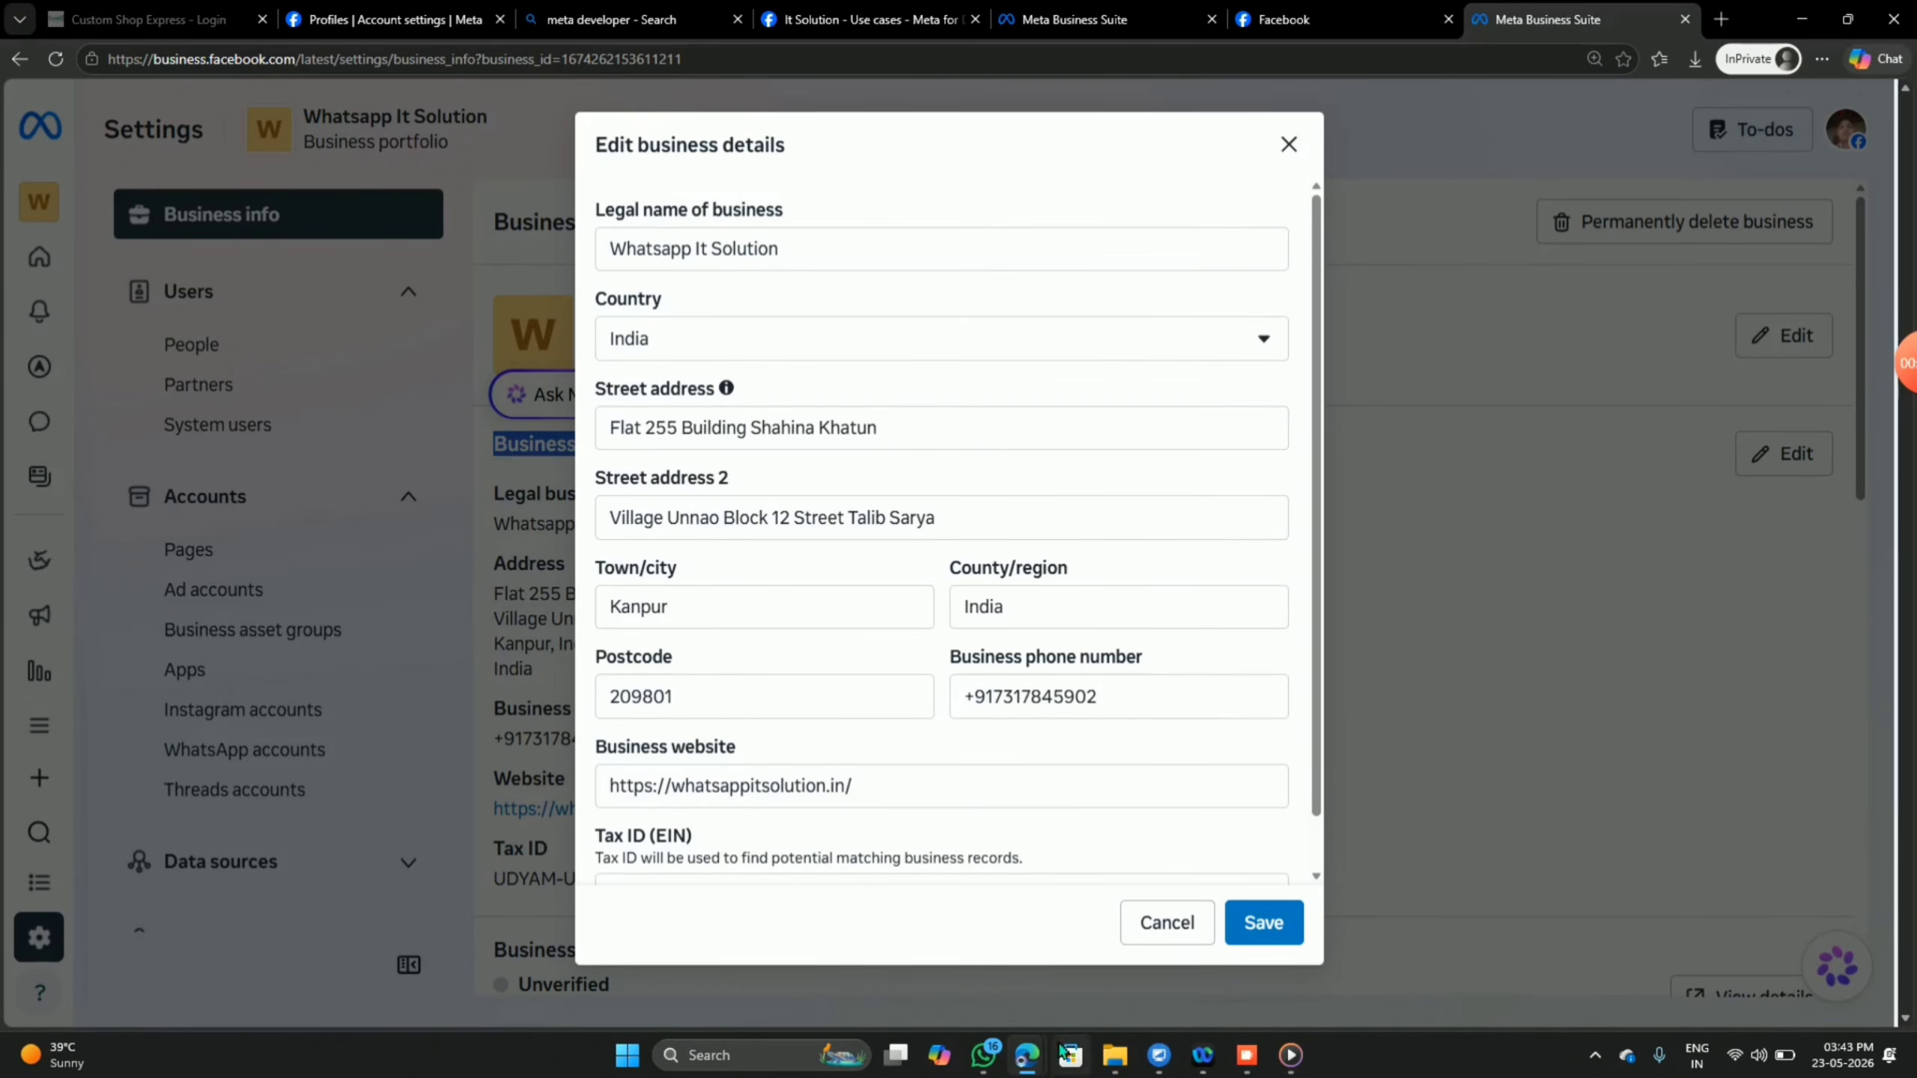
pyautogui.moveTo(1297, 1051)
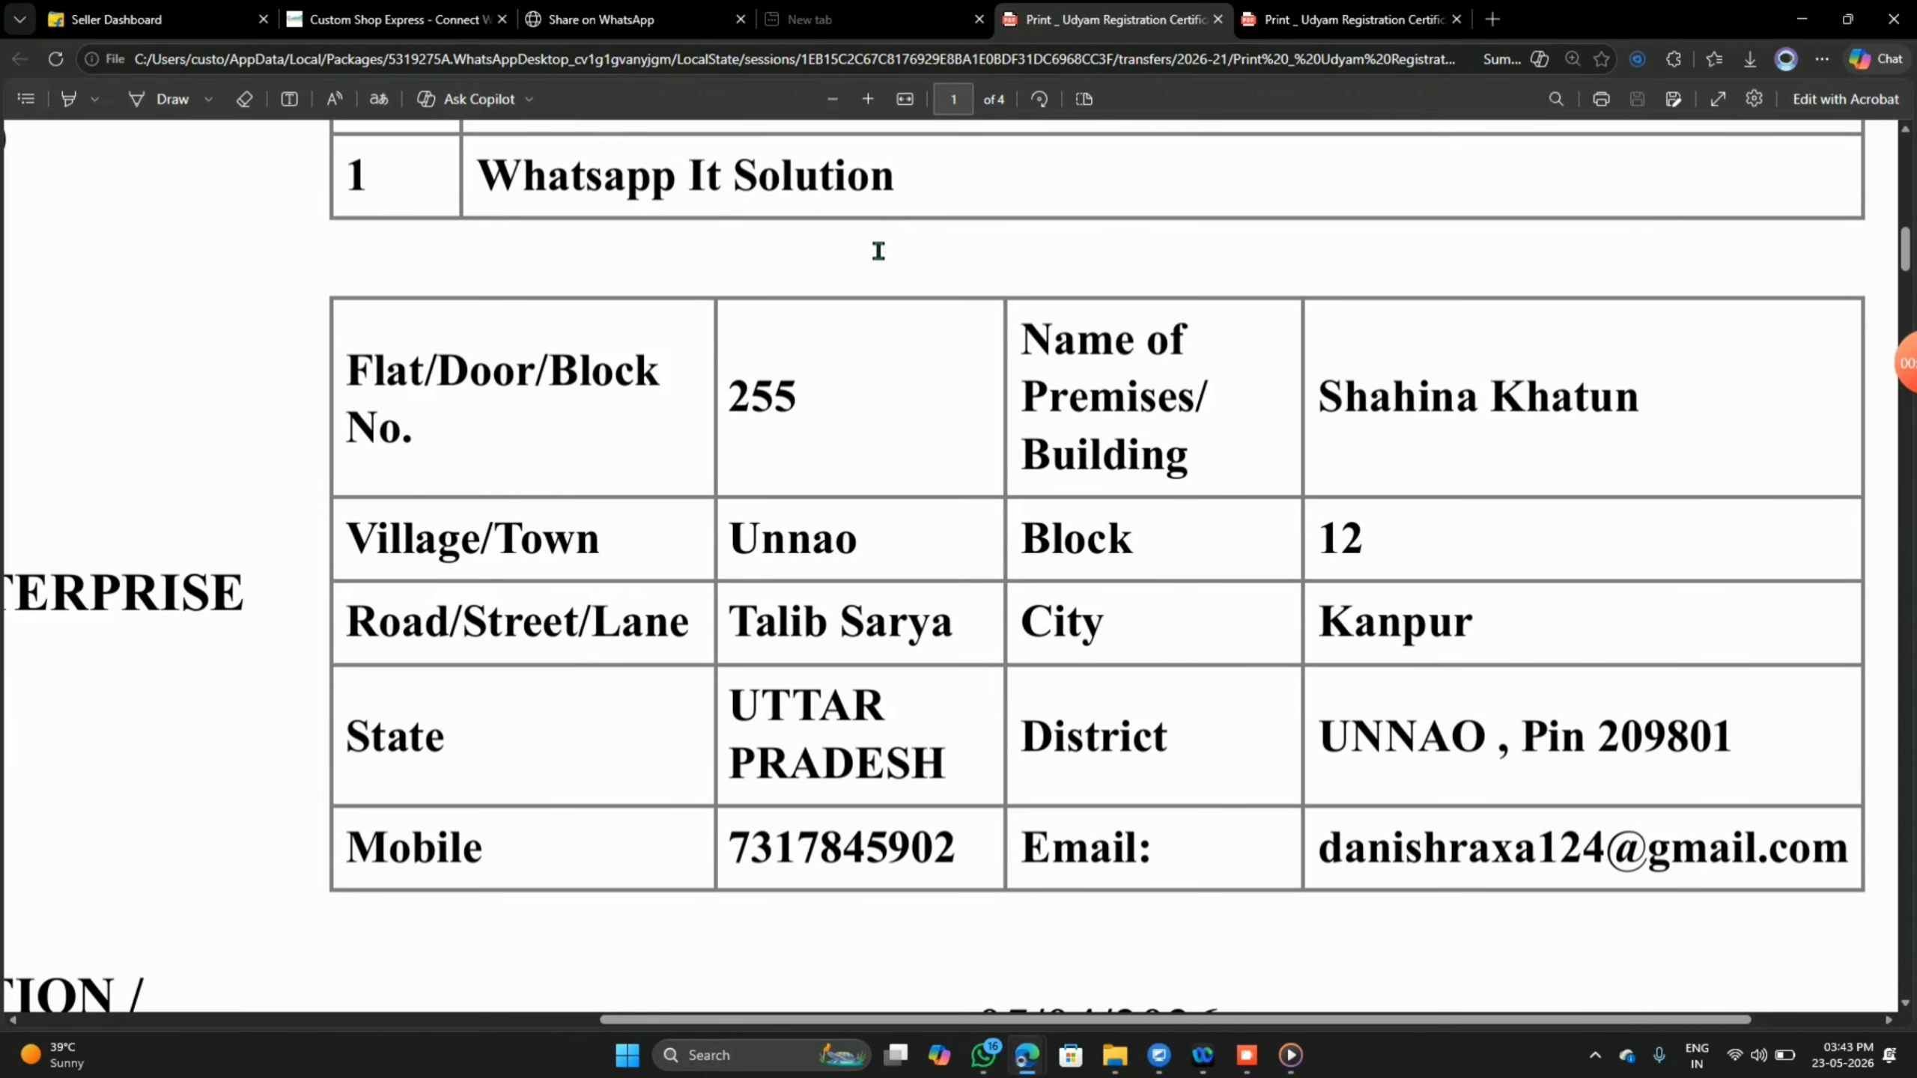
# - Review the registered address table on the Udyam certificate, then return to the business details form
pyautogui.moveTo(347, 374); pyautogui.dragTo(1825, 857)
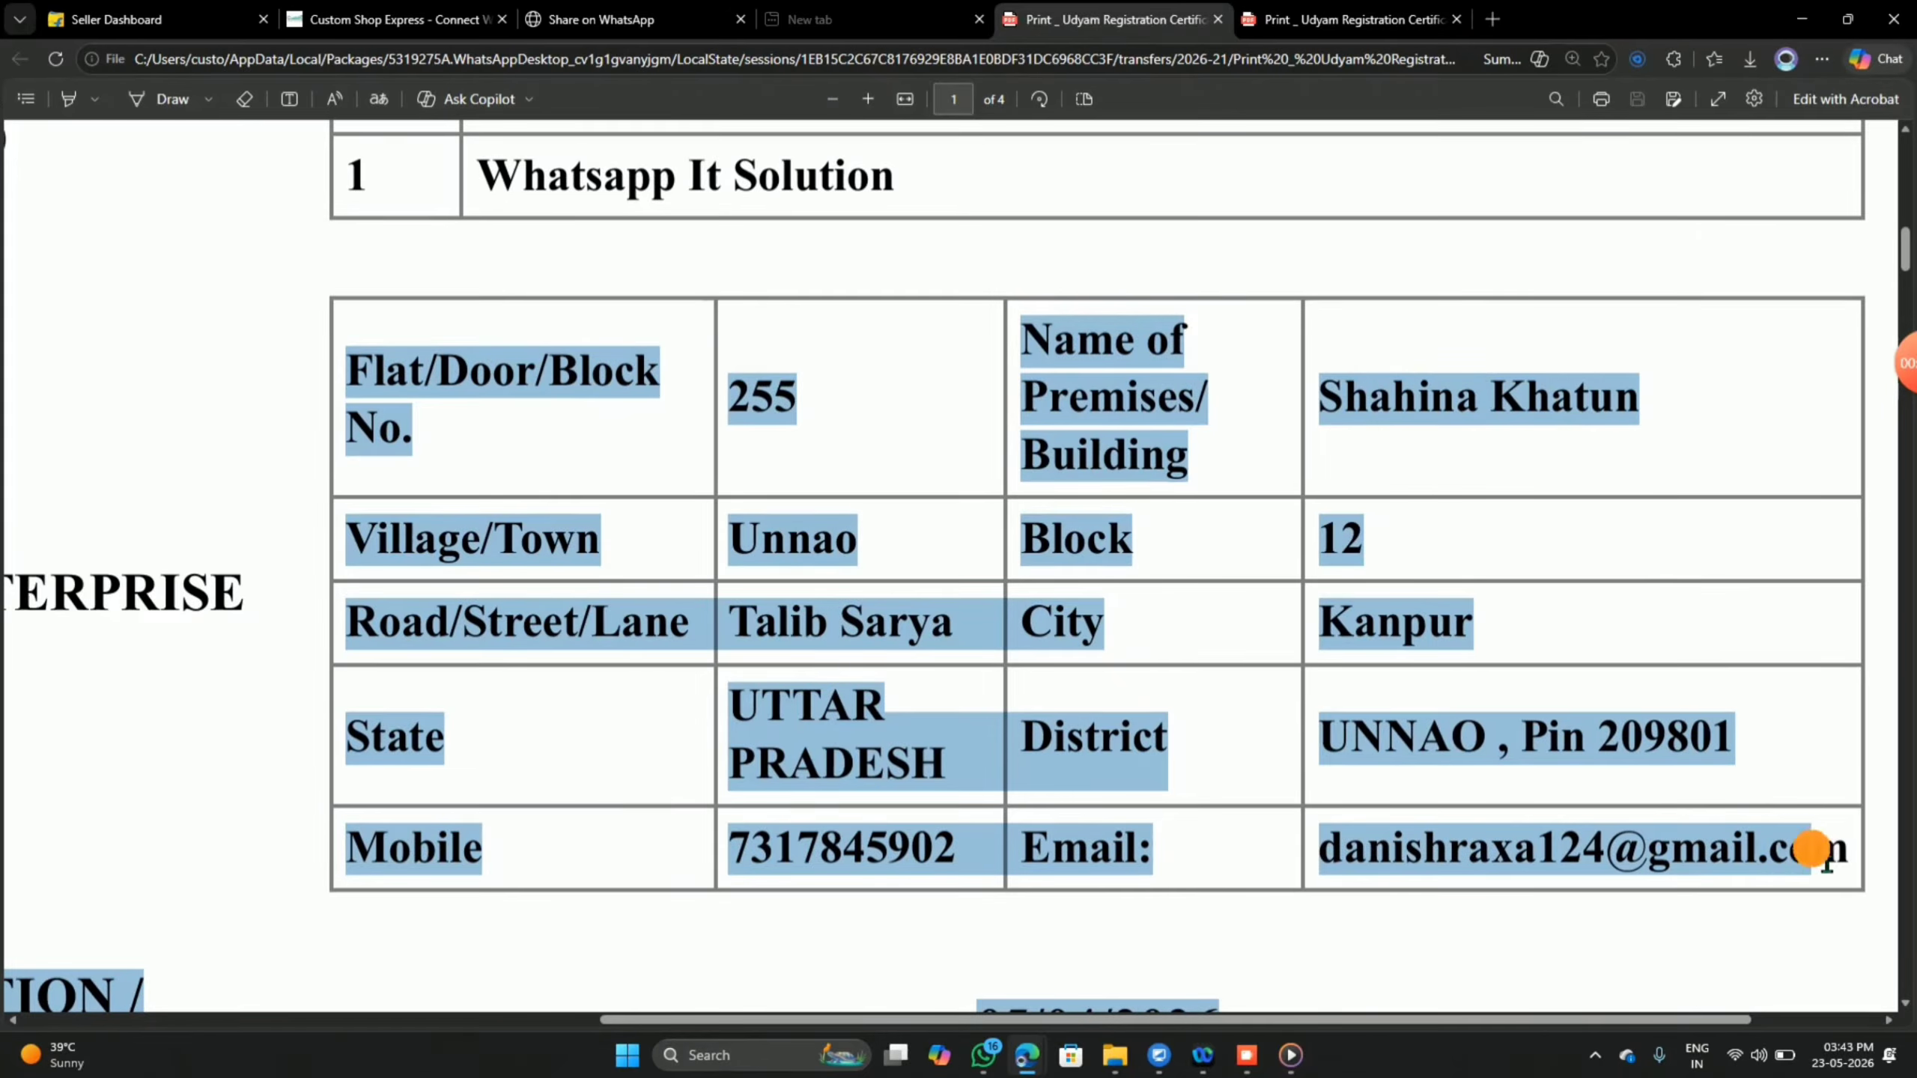
pyautogui.click(930, 927)
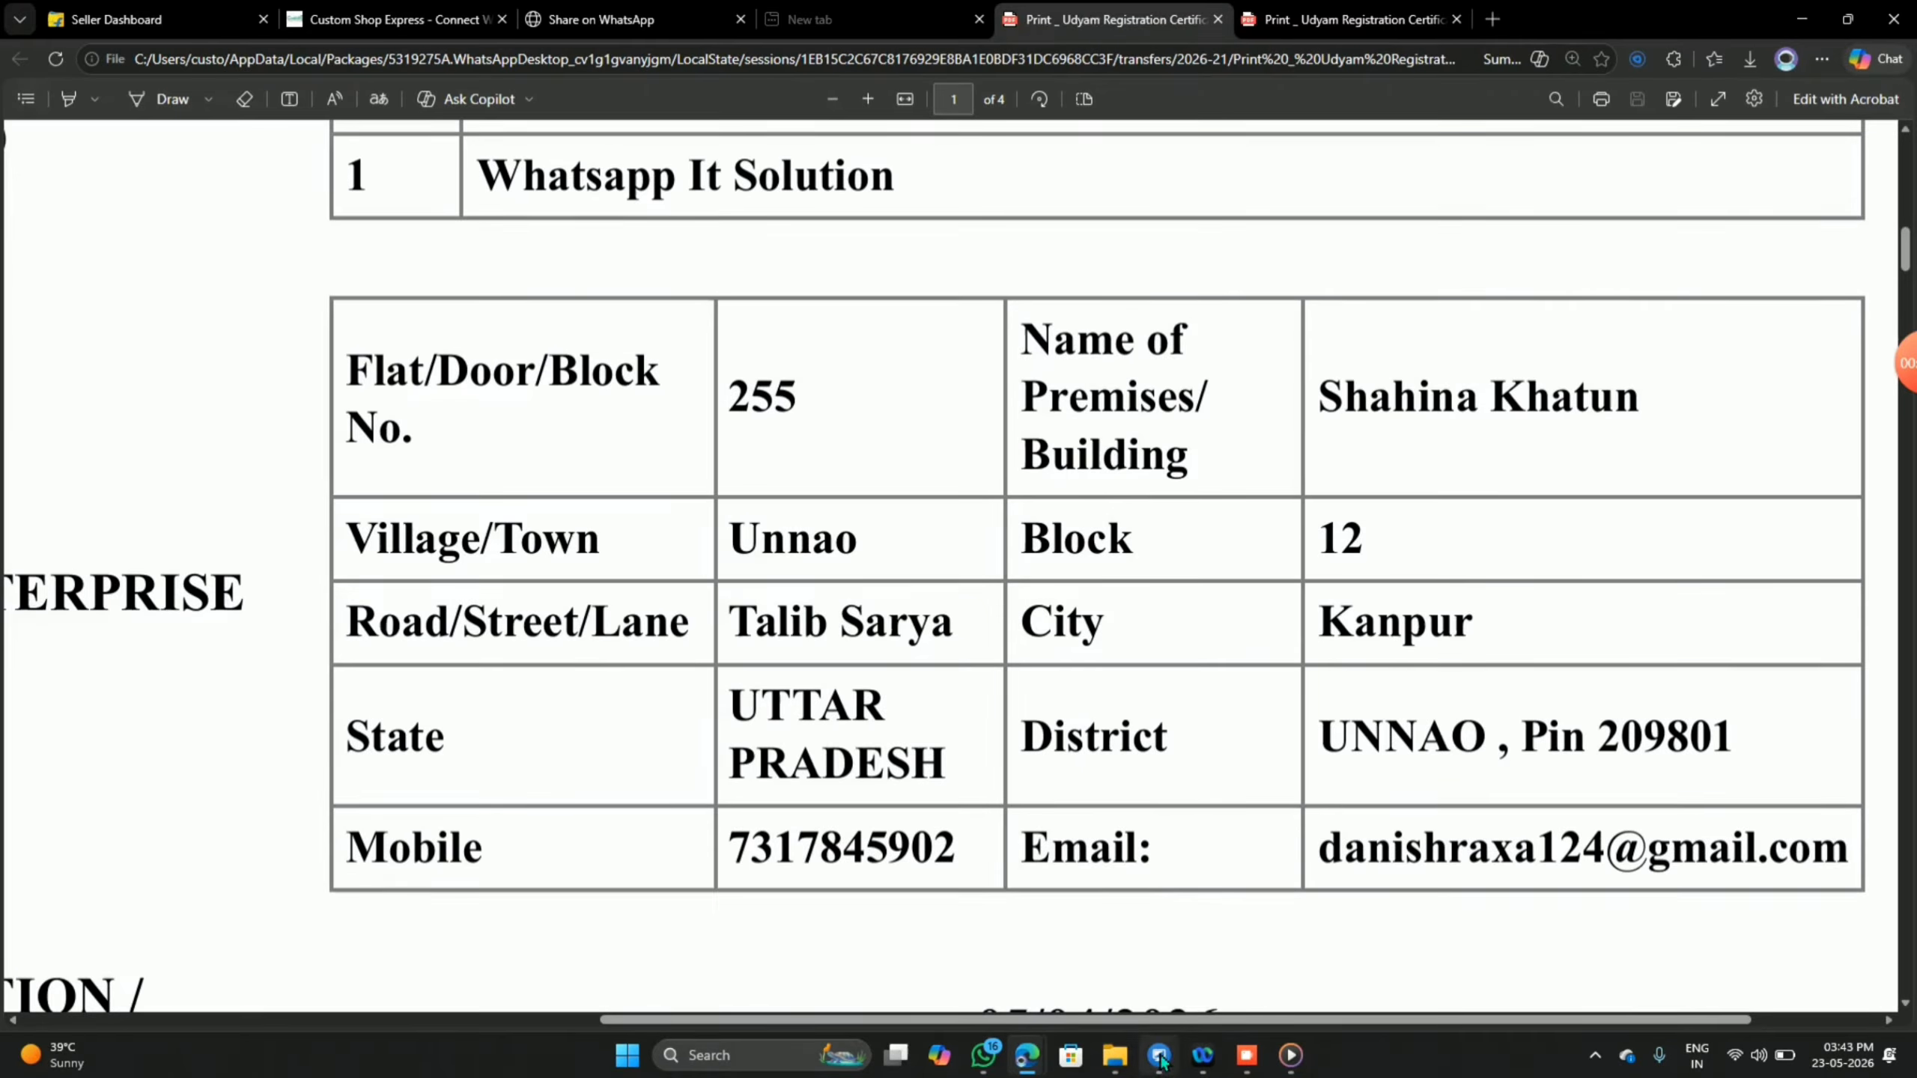
pyautogui.moveTo(1024, 1068)
pyautogui.click(944, 974)
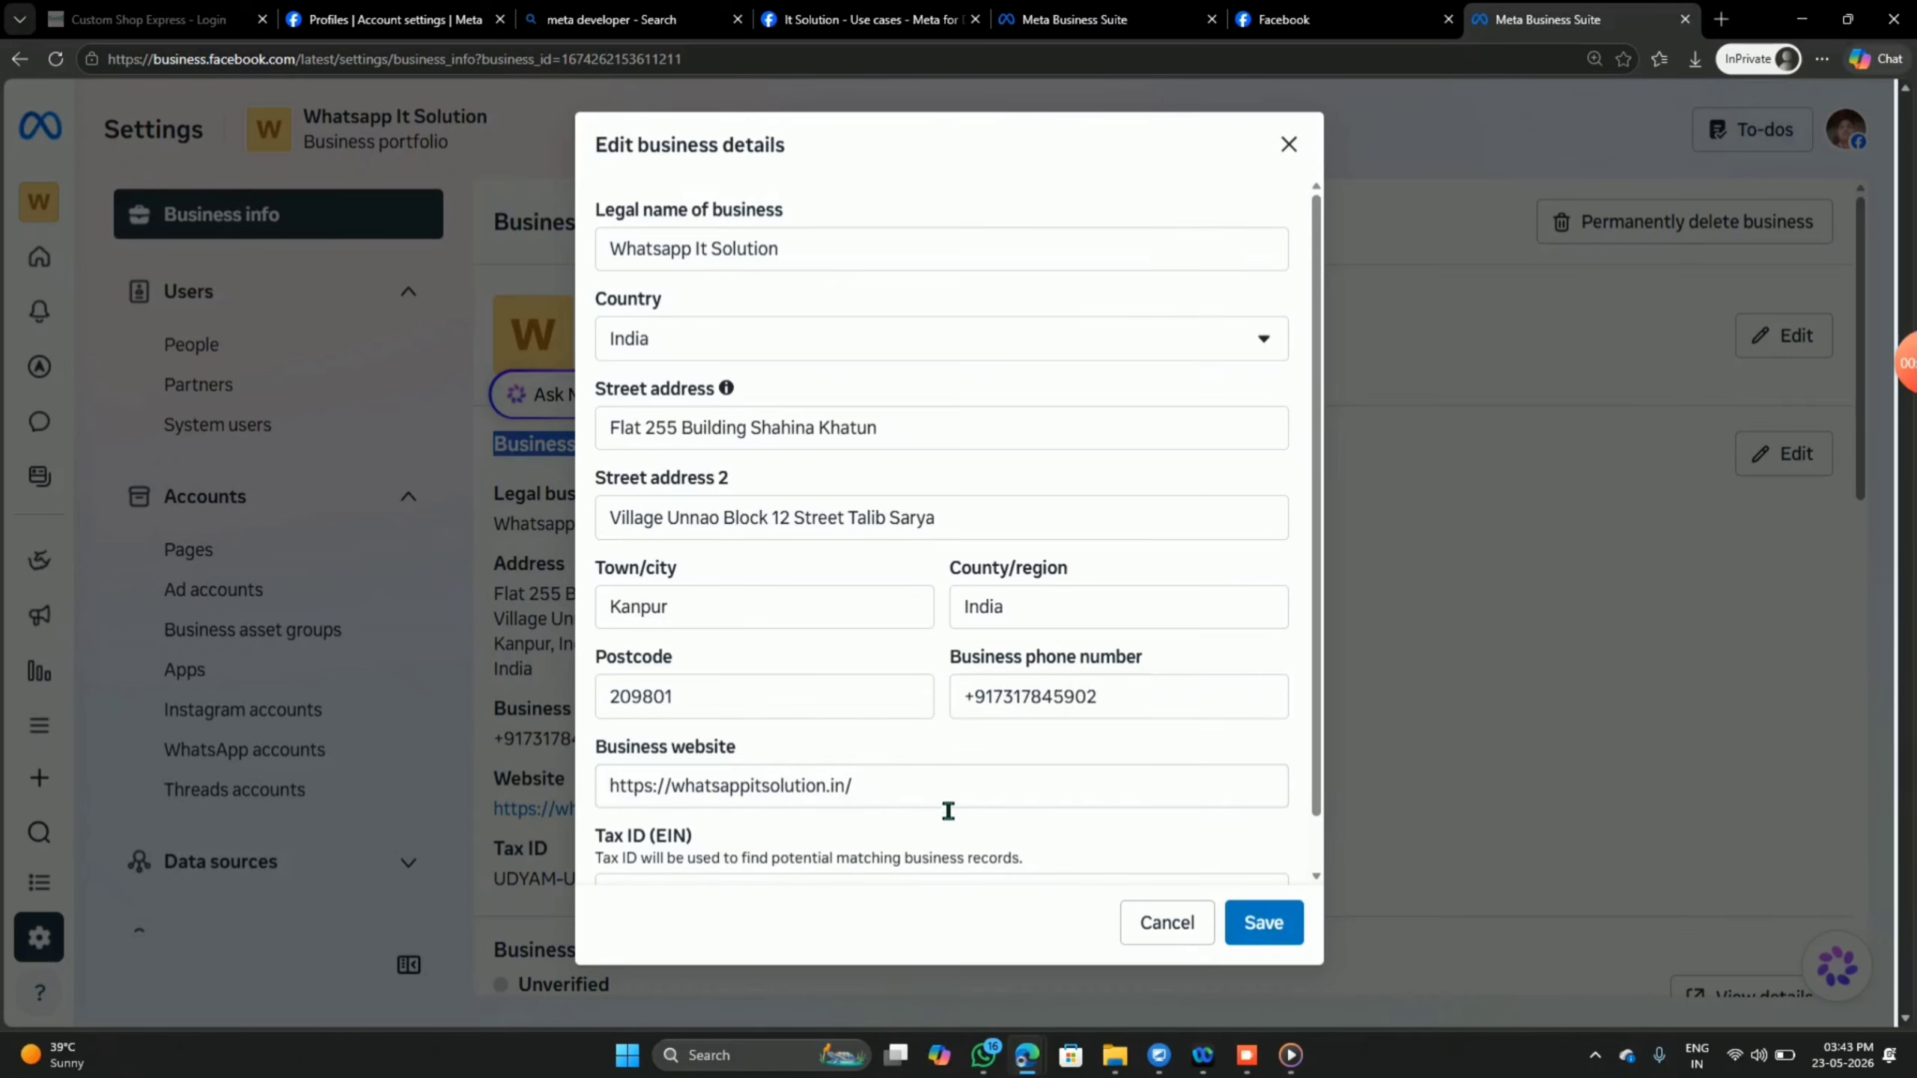
# - Scroll to the Business website field and copy the domain whatsappitsolution.in
pyautogui.scroll(-1, 740, 791)
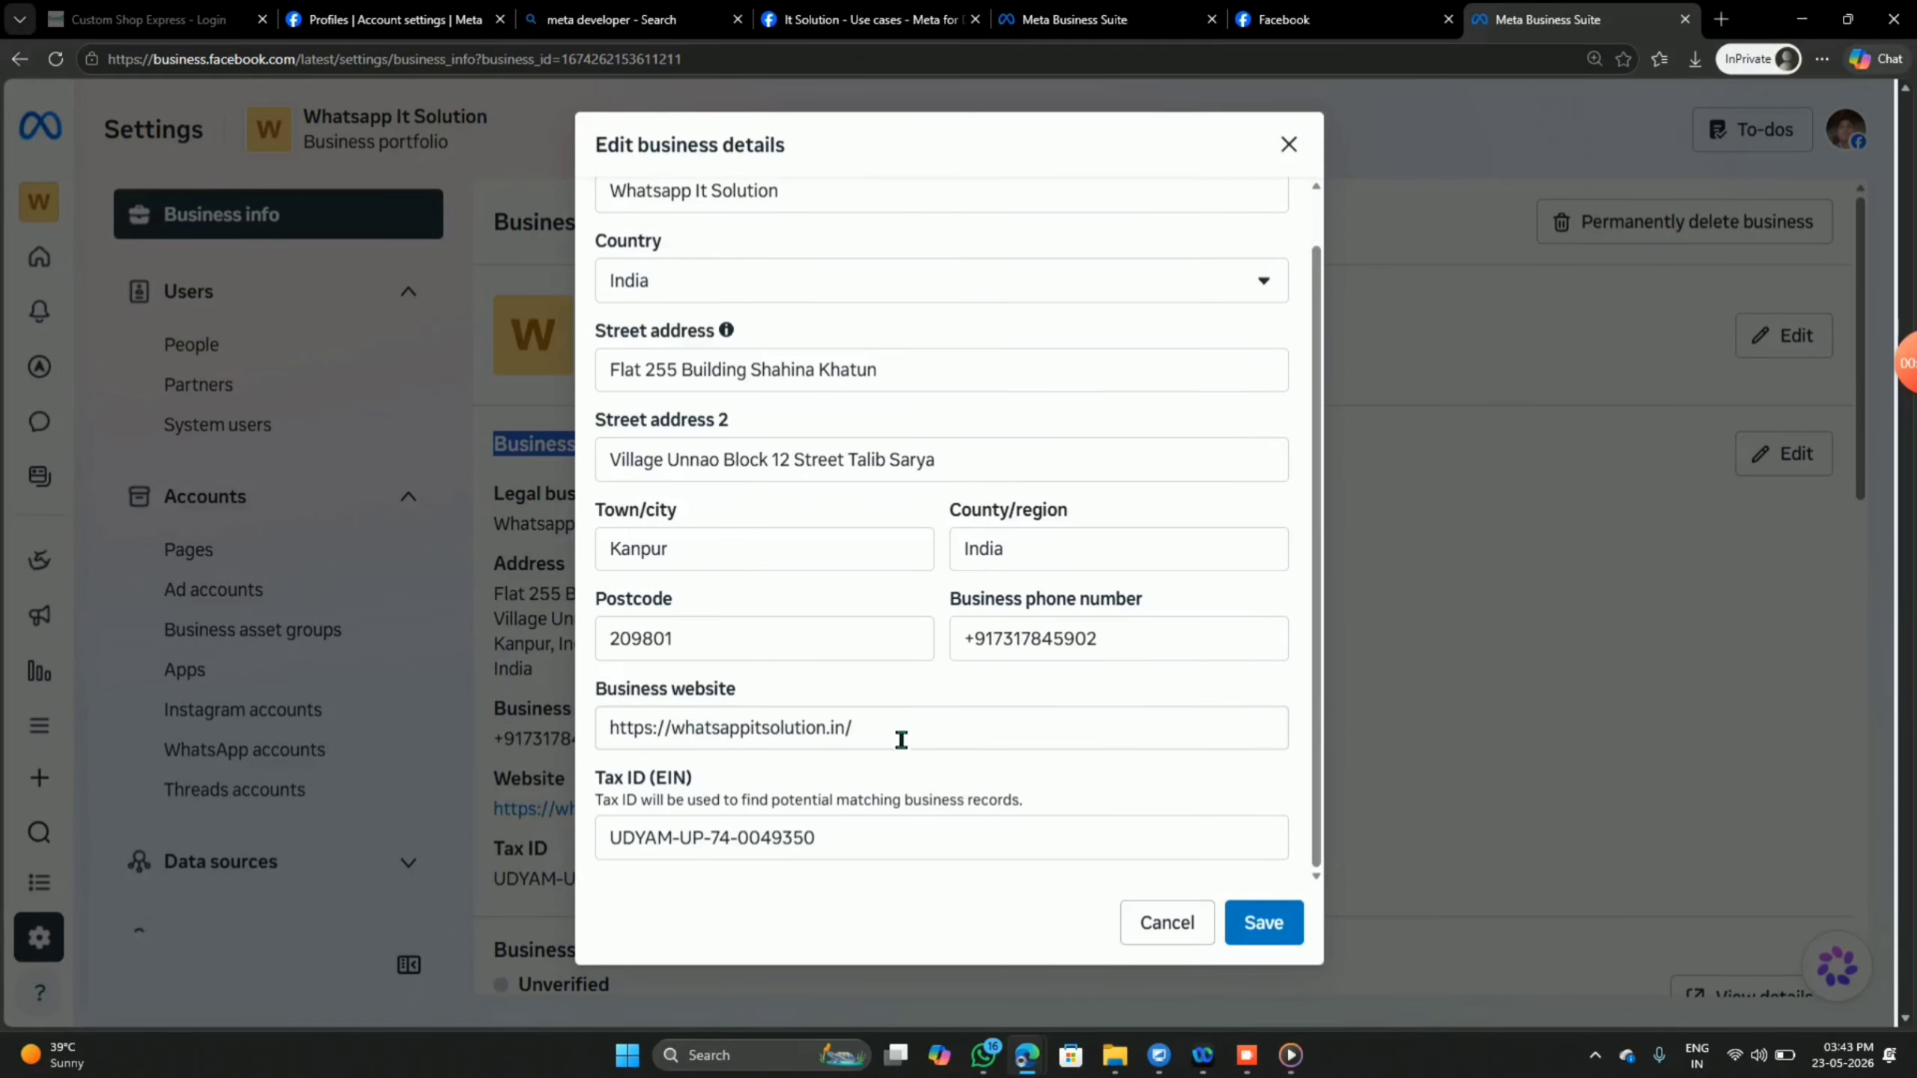
pyautogui.doubleClick(744, 740)
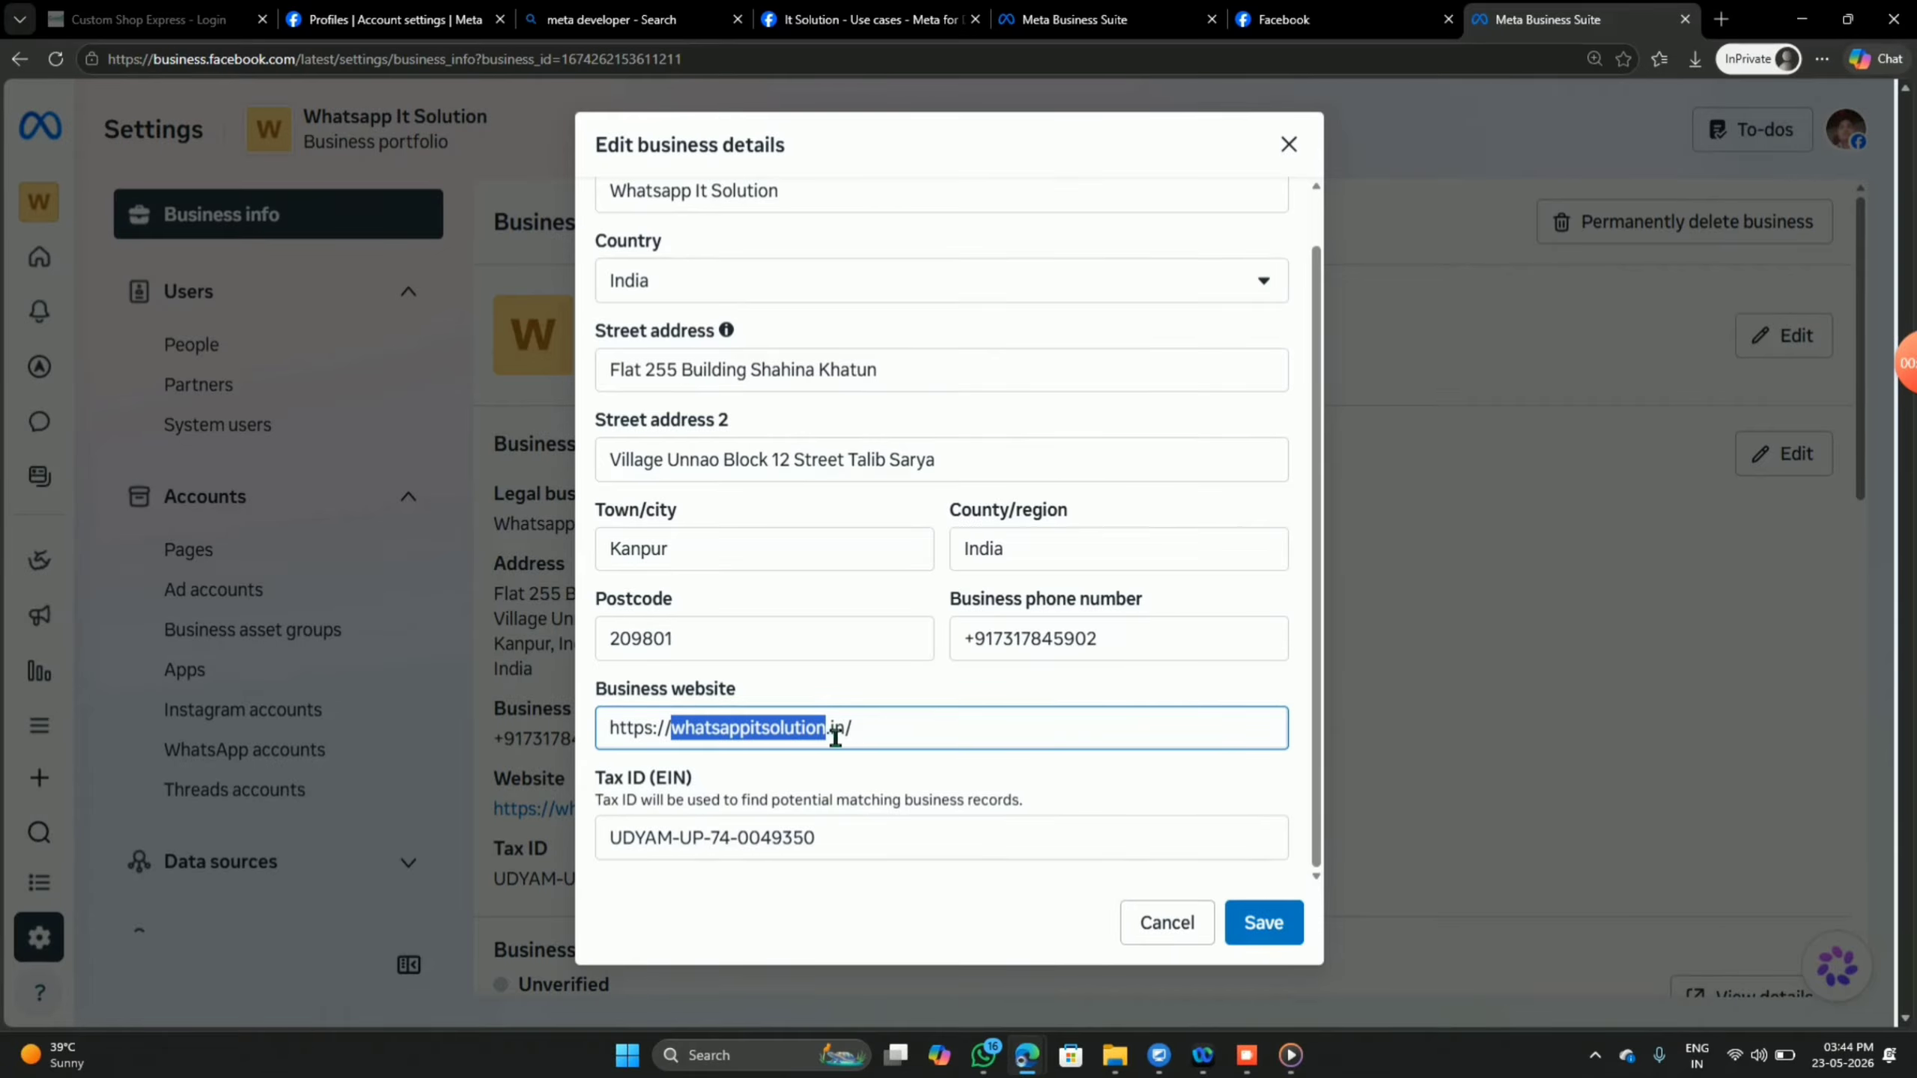
pyautogui.moveTo(847, 737); pyautogui.dragTo(674, 770)
pyautogui.hotkey('ctrl', 'c')
# - Load whatsappitsolution.in in a new tab to confirm it works, then return to Meta Business Suite
pyautogui.click(1722, 19)
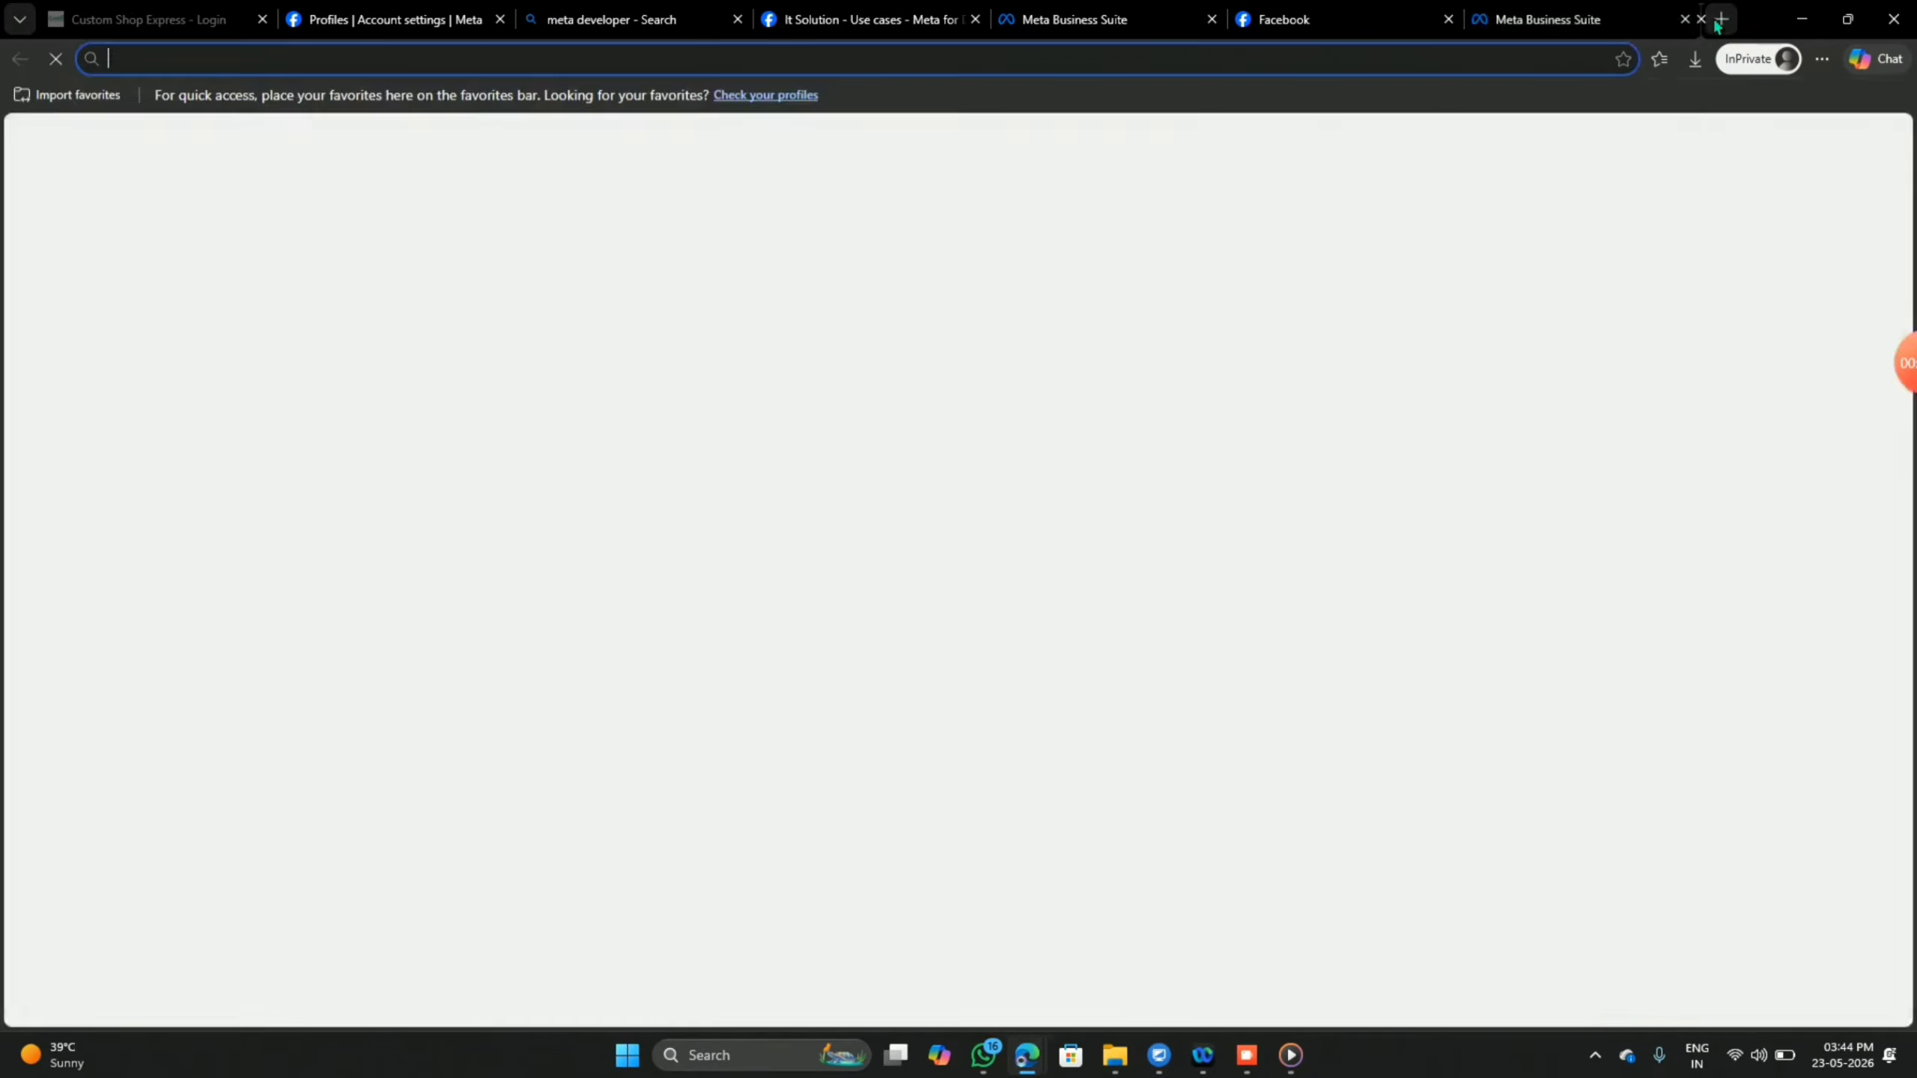
pyautogui.hotkey('ctrl', 'v')
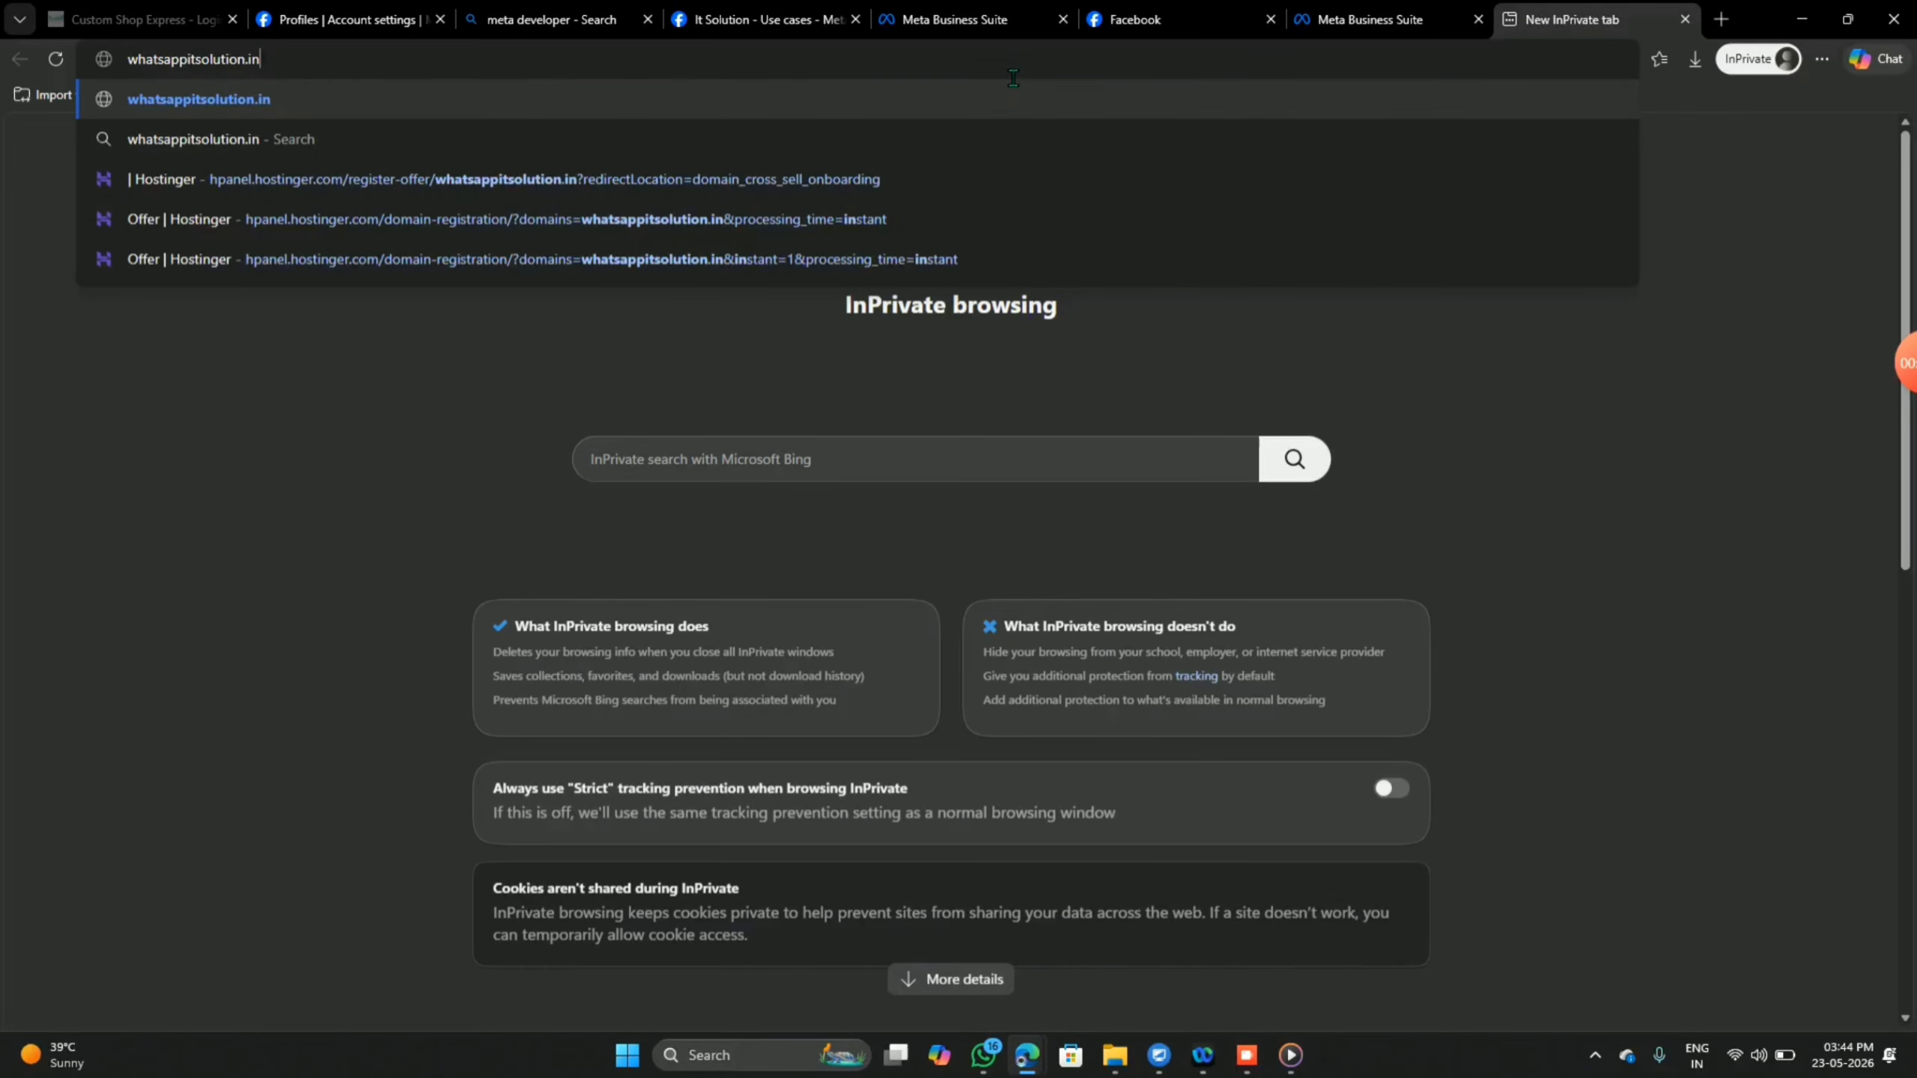
pyautogui.press('Return')
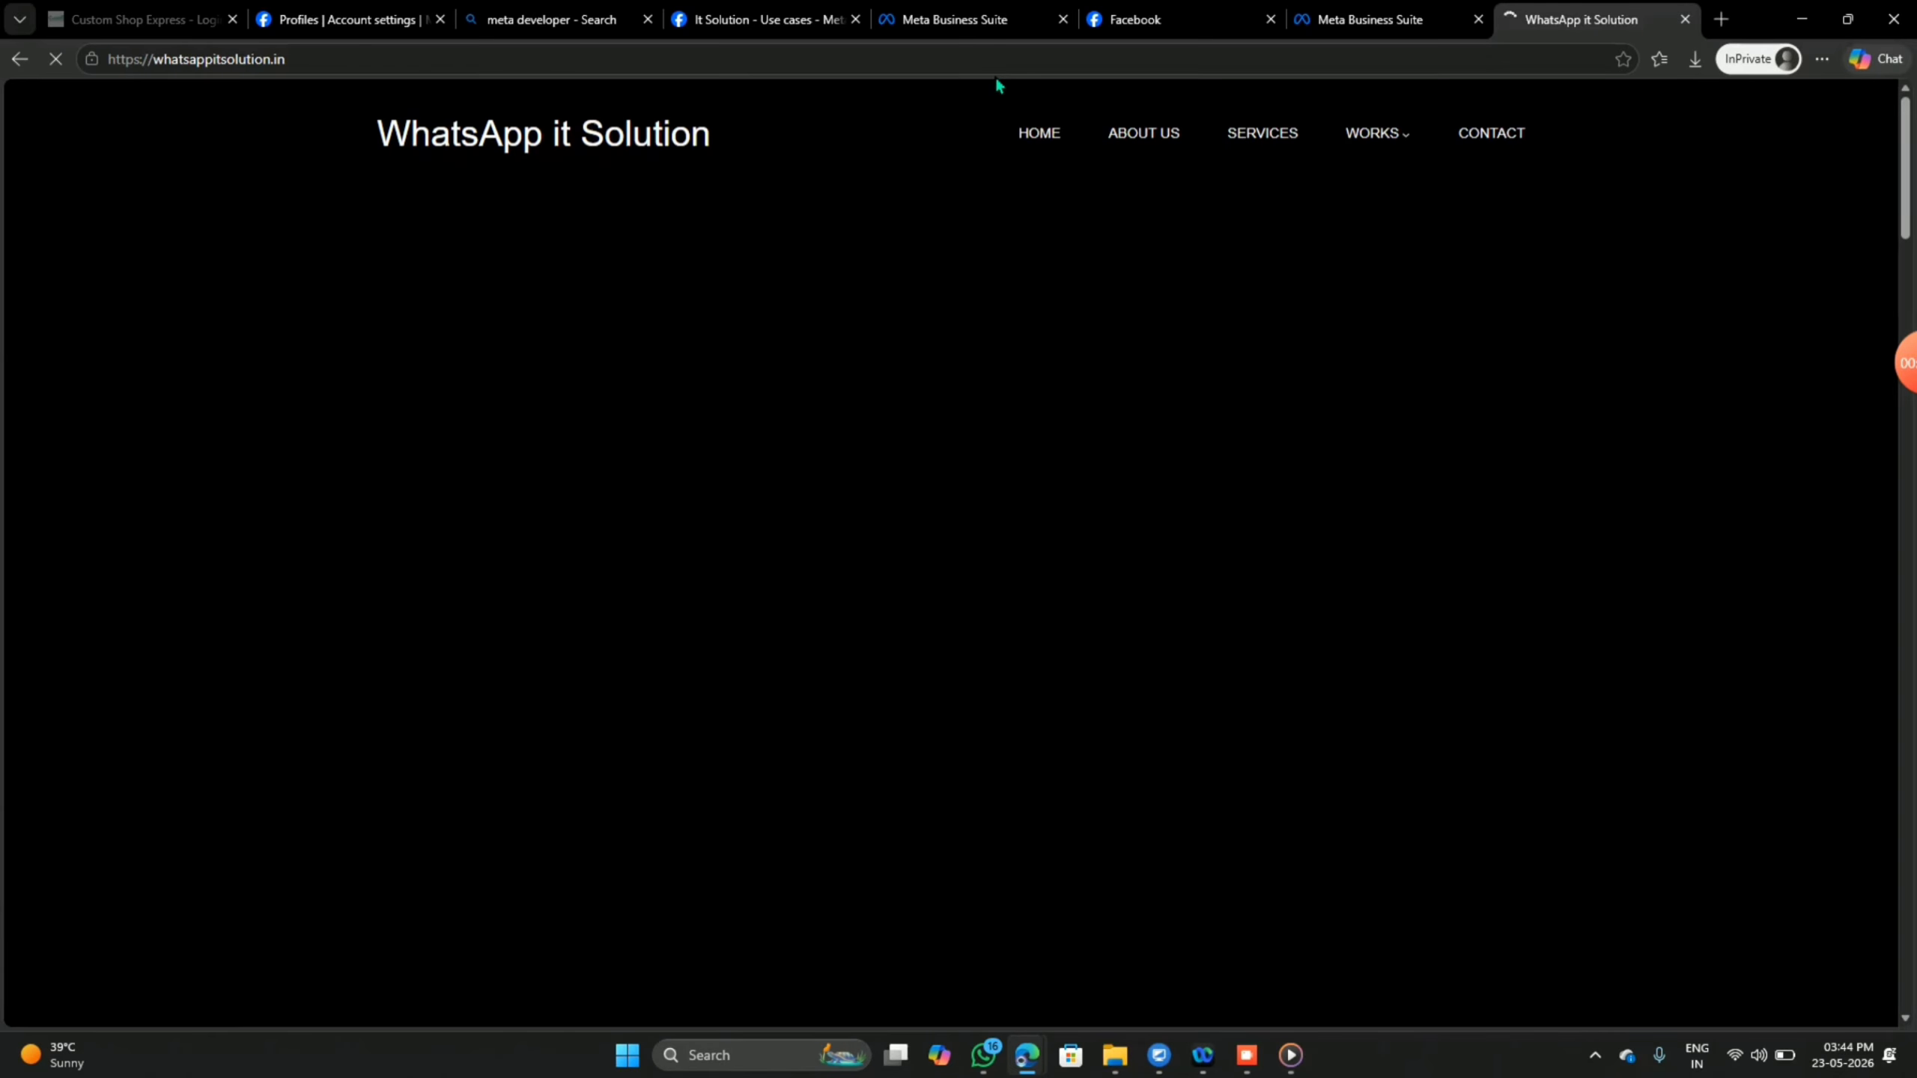
pyautogui.click(406, 69)
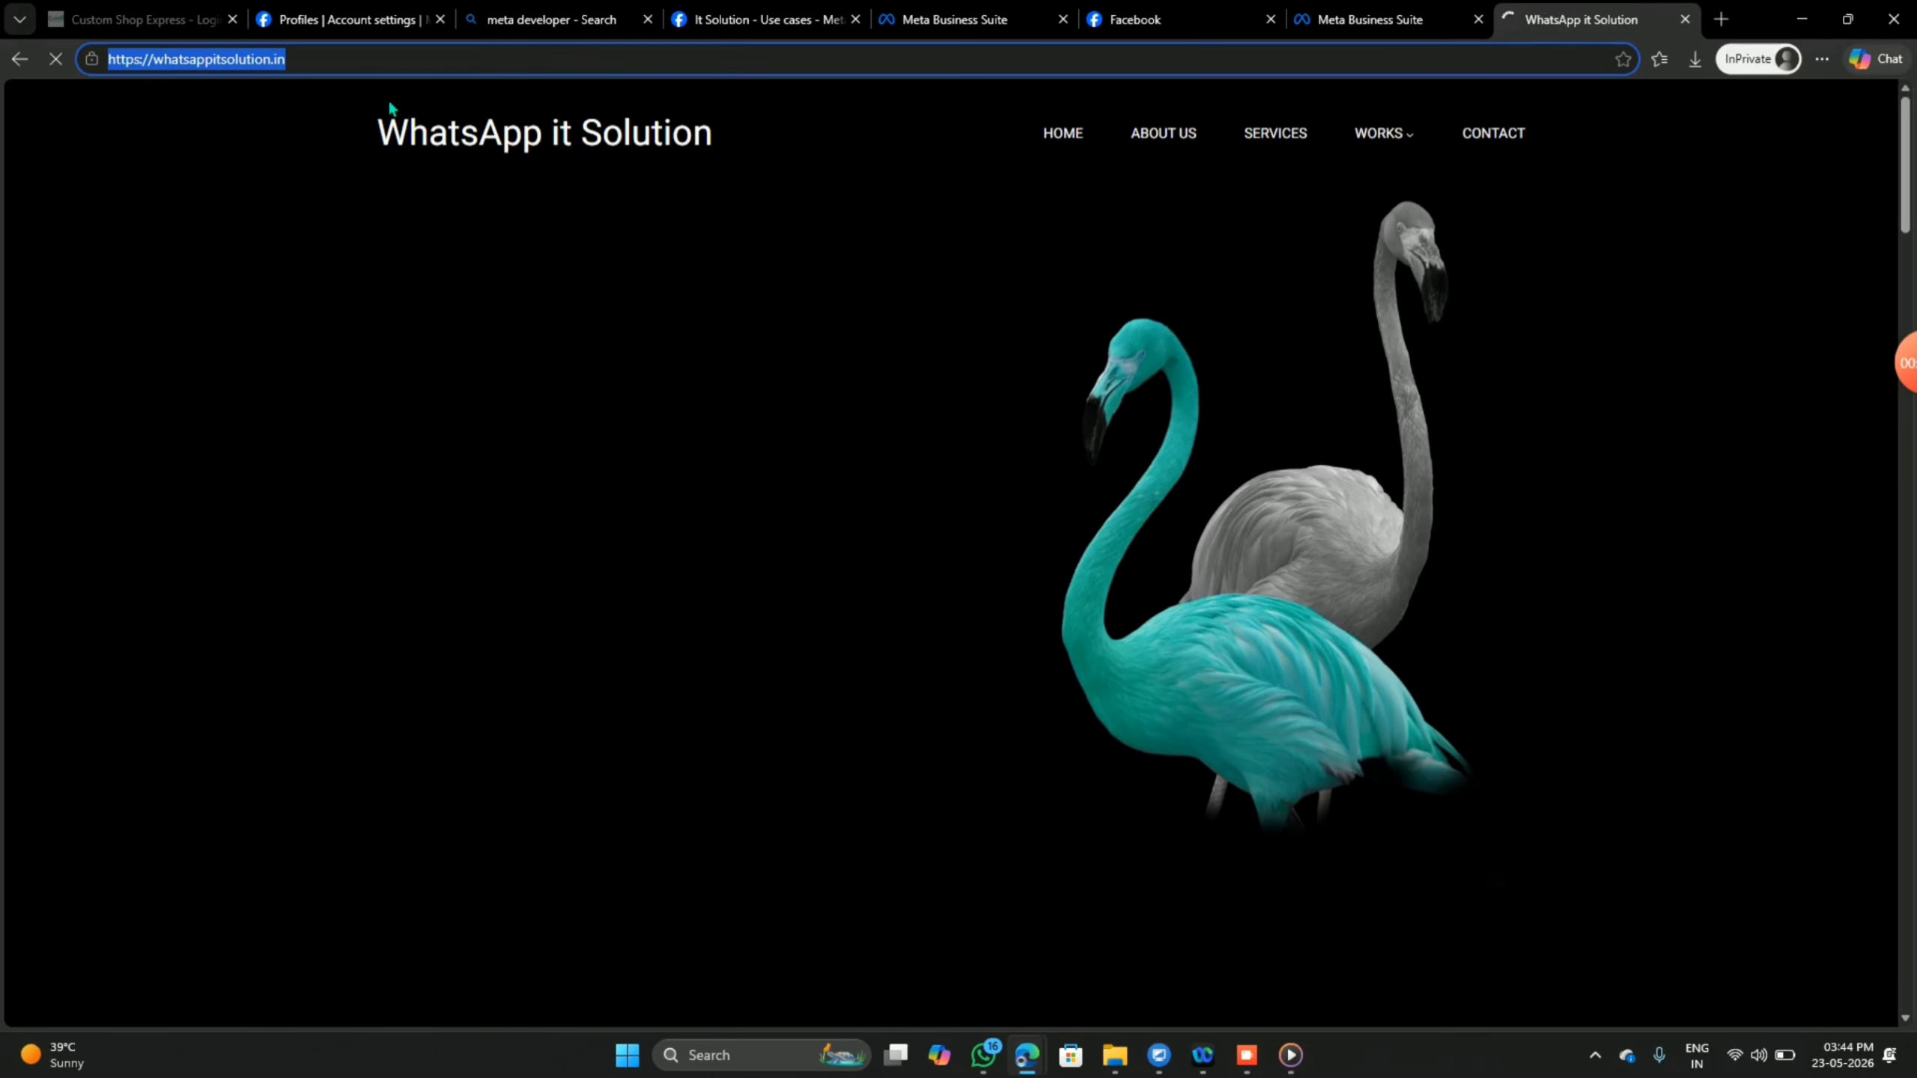
pyautogui.click(1162, 19)
pyautogui.click(966, 18)
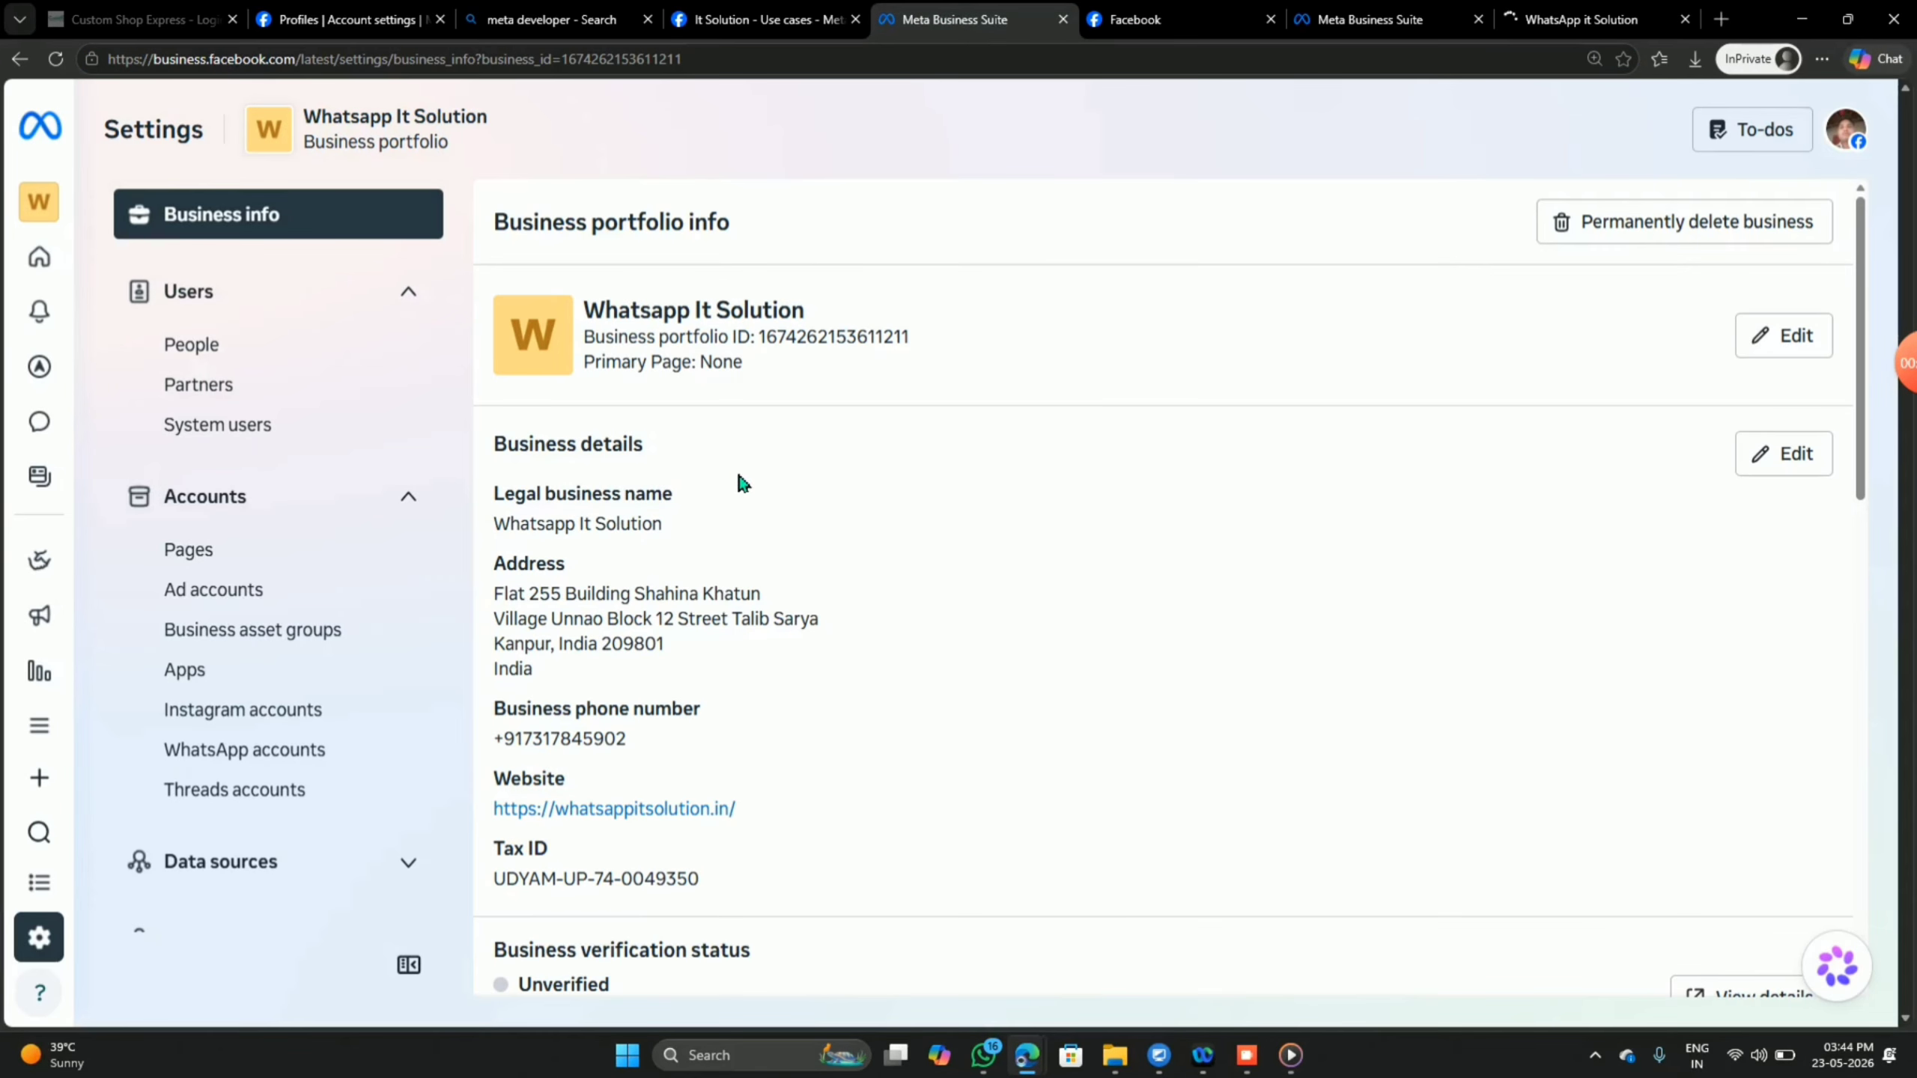
# - Check the Udyam registration number against the certificate, then save the business details
pyautogui.click(1370, 19)
pyautogui.click(908, 736)
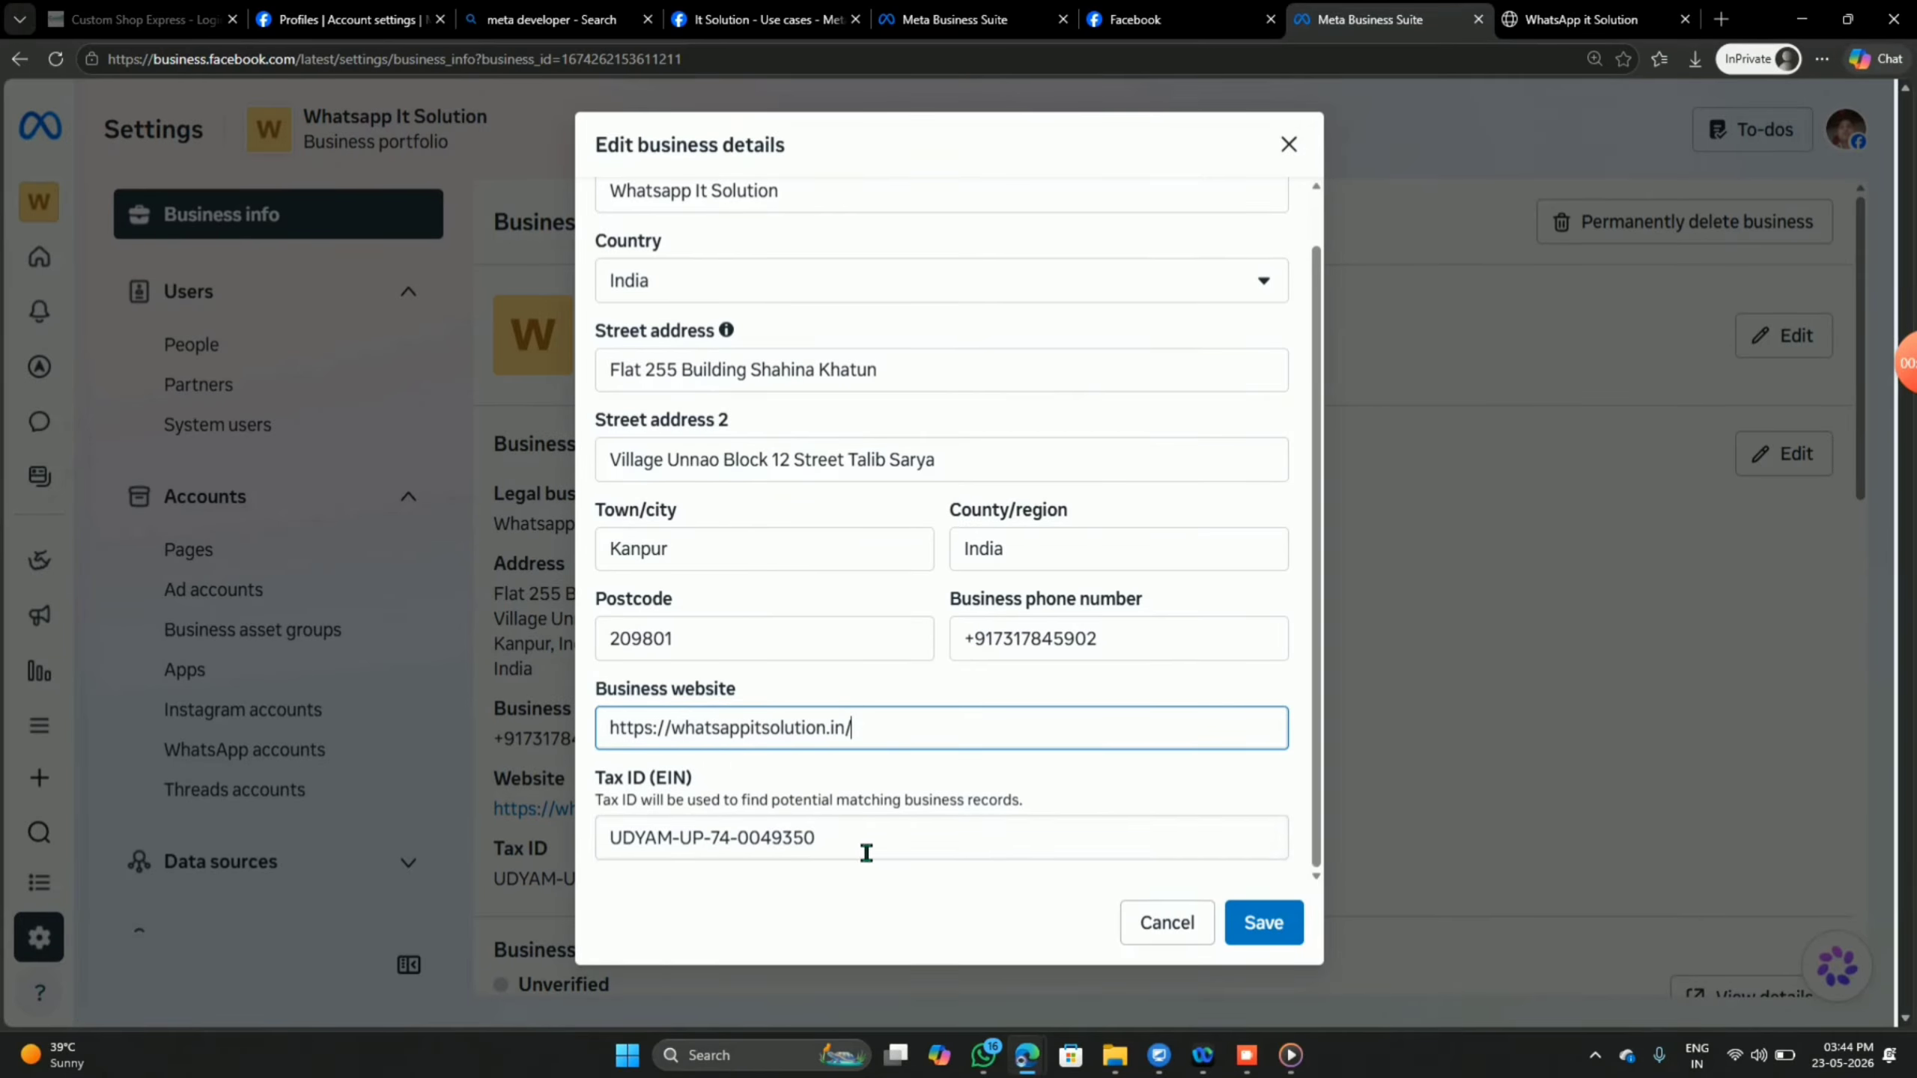
pyautogui.moveTo(1034, 1055)
pyautogui.click(1111, 929)
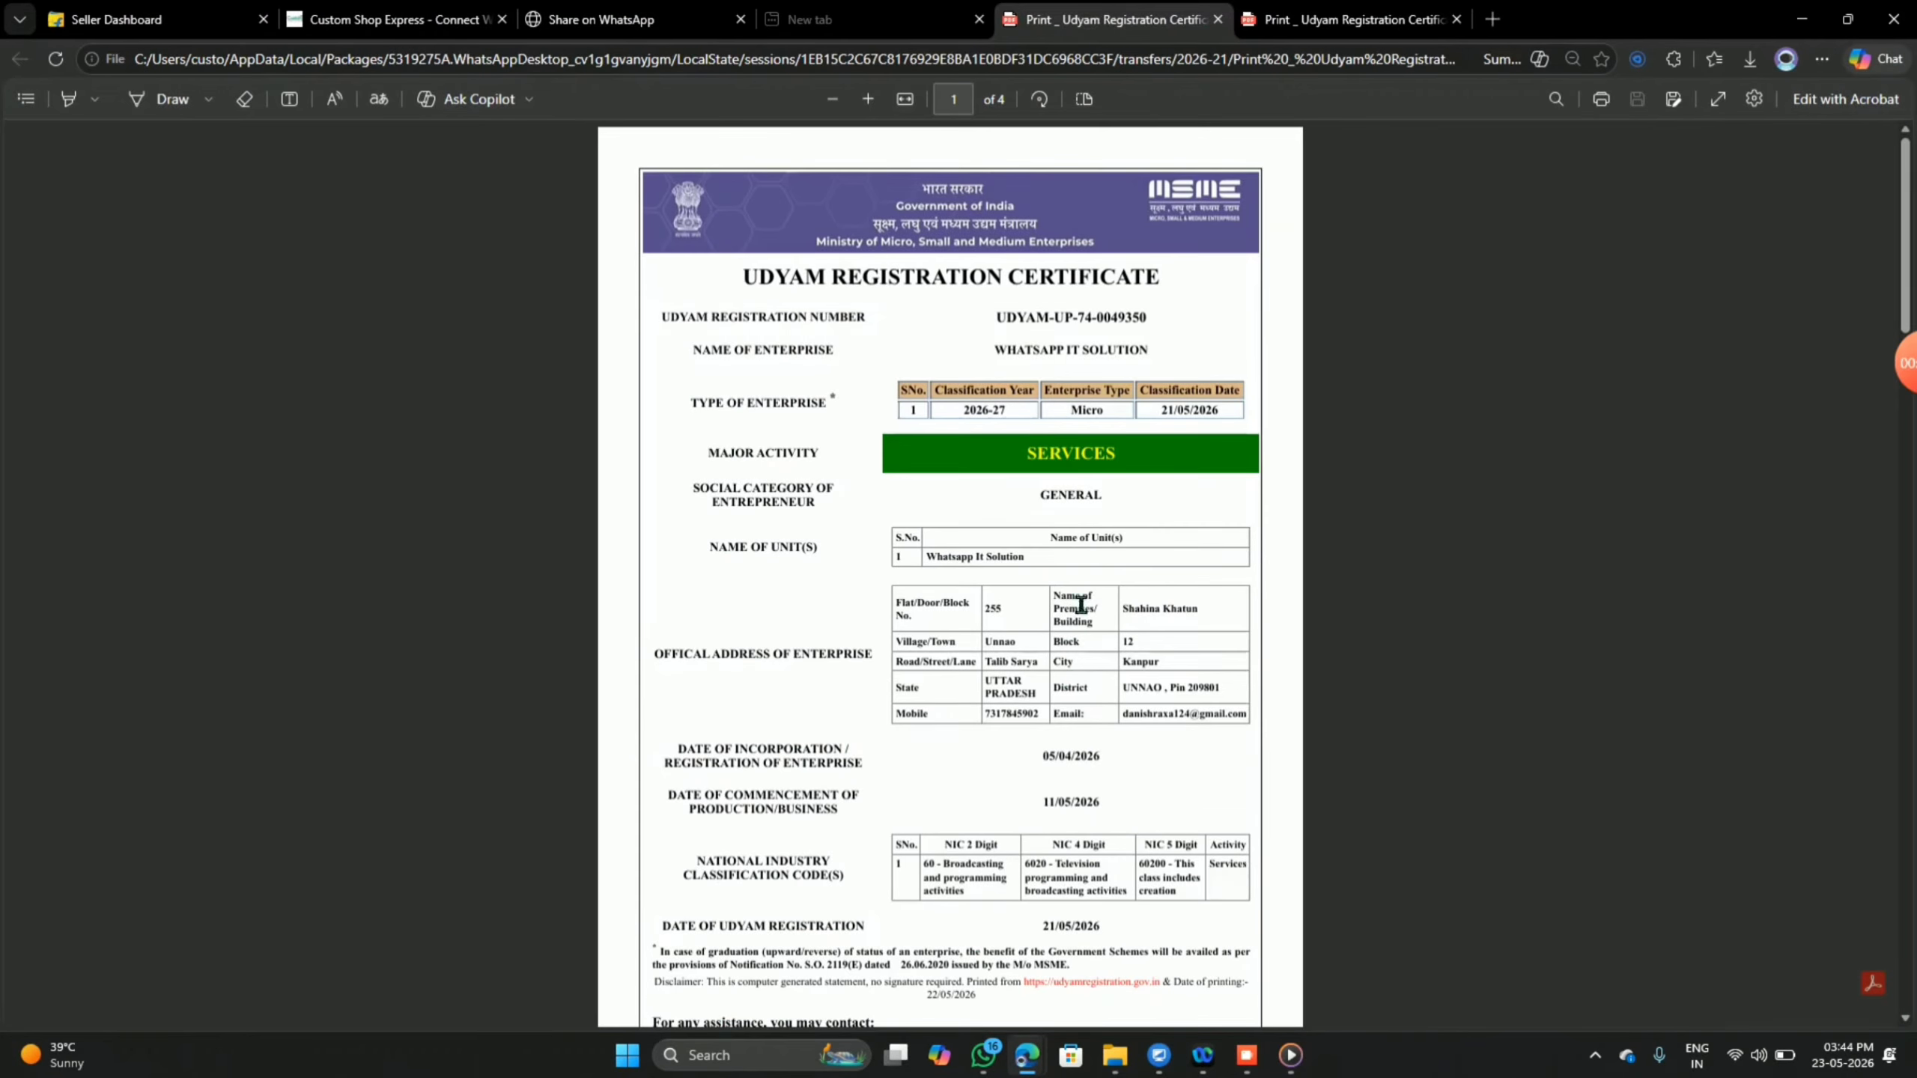
pyautogui.moveTo(997, 321); pyautogui.dragTo(1160, 322)
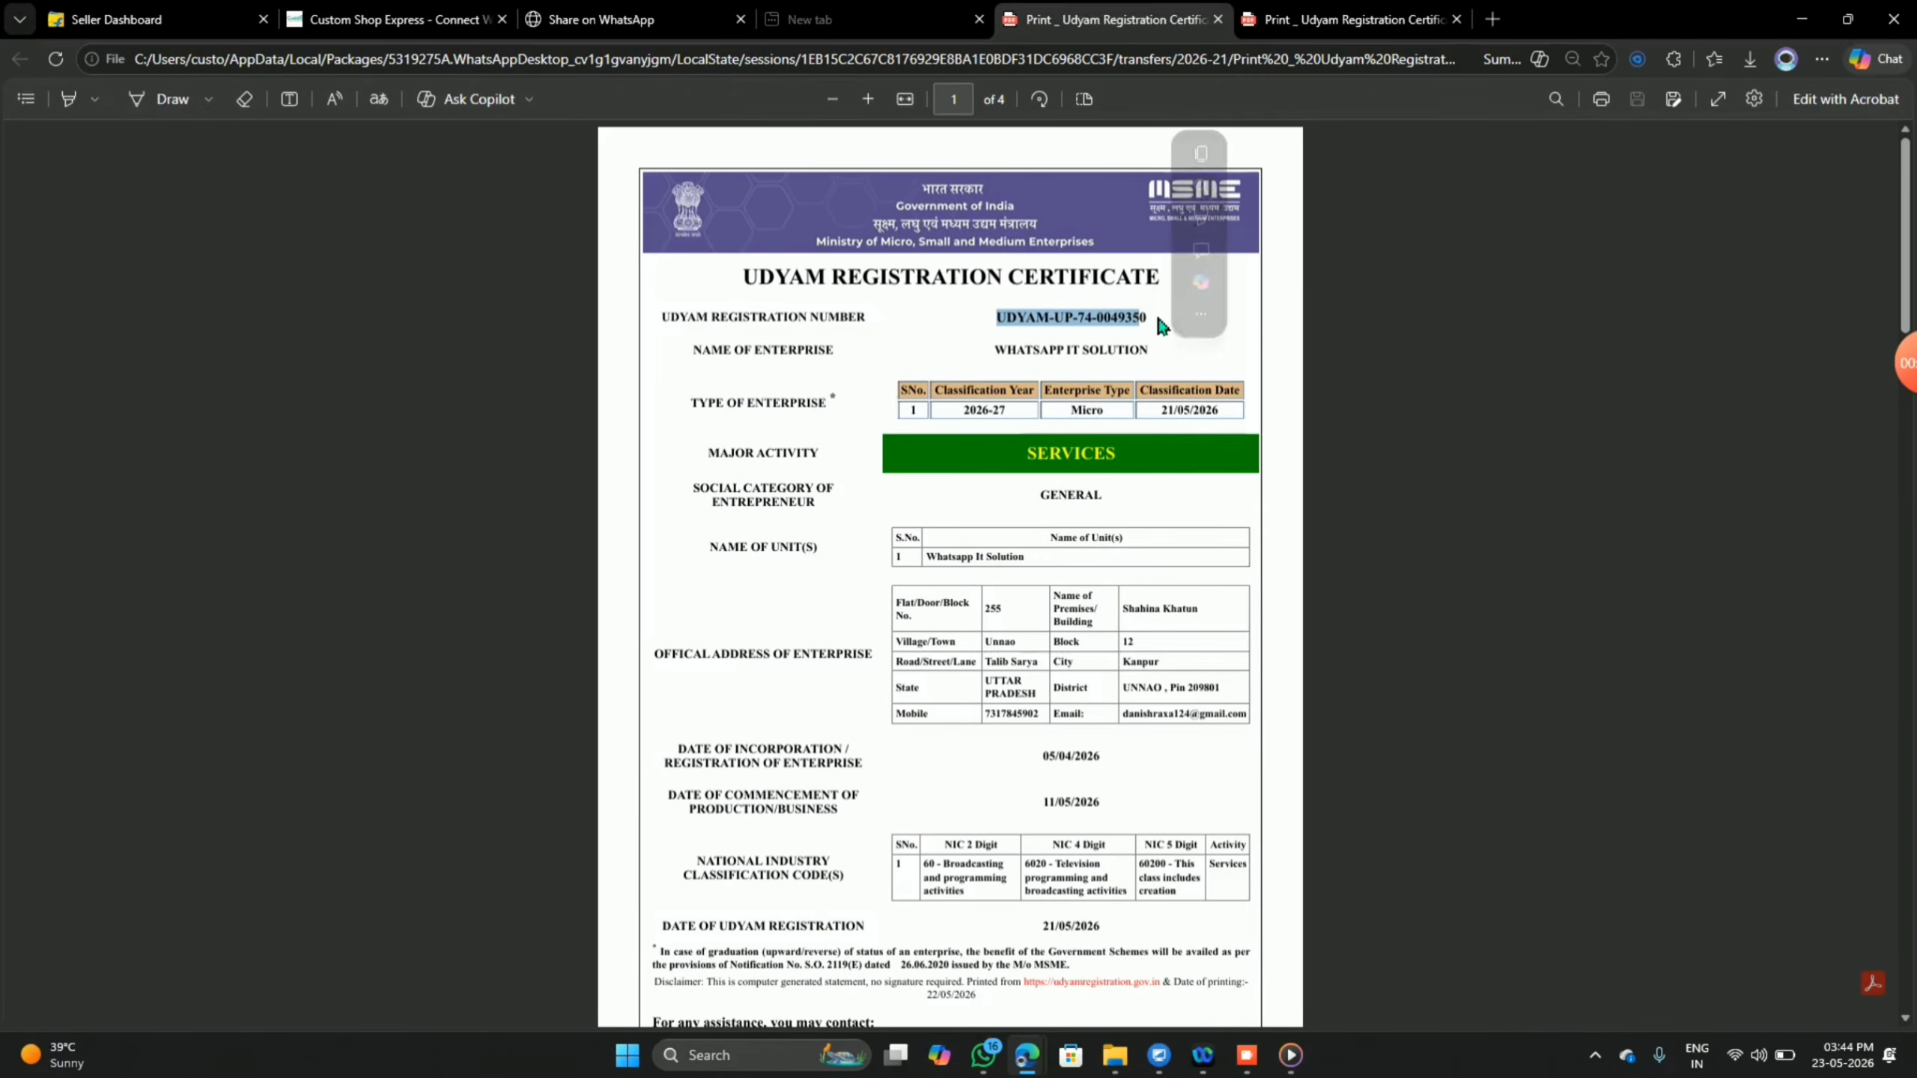
pyautogui.click(1466, 610)
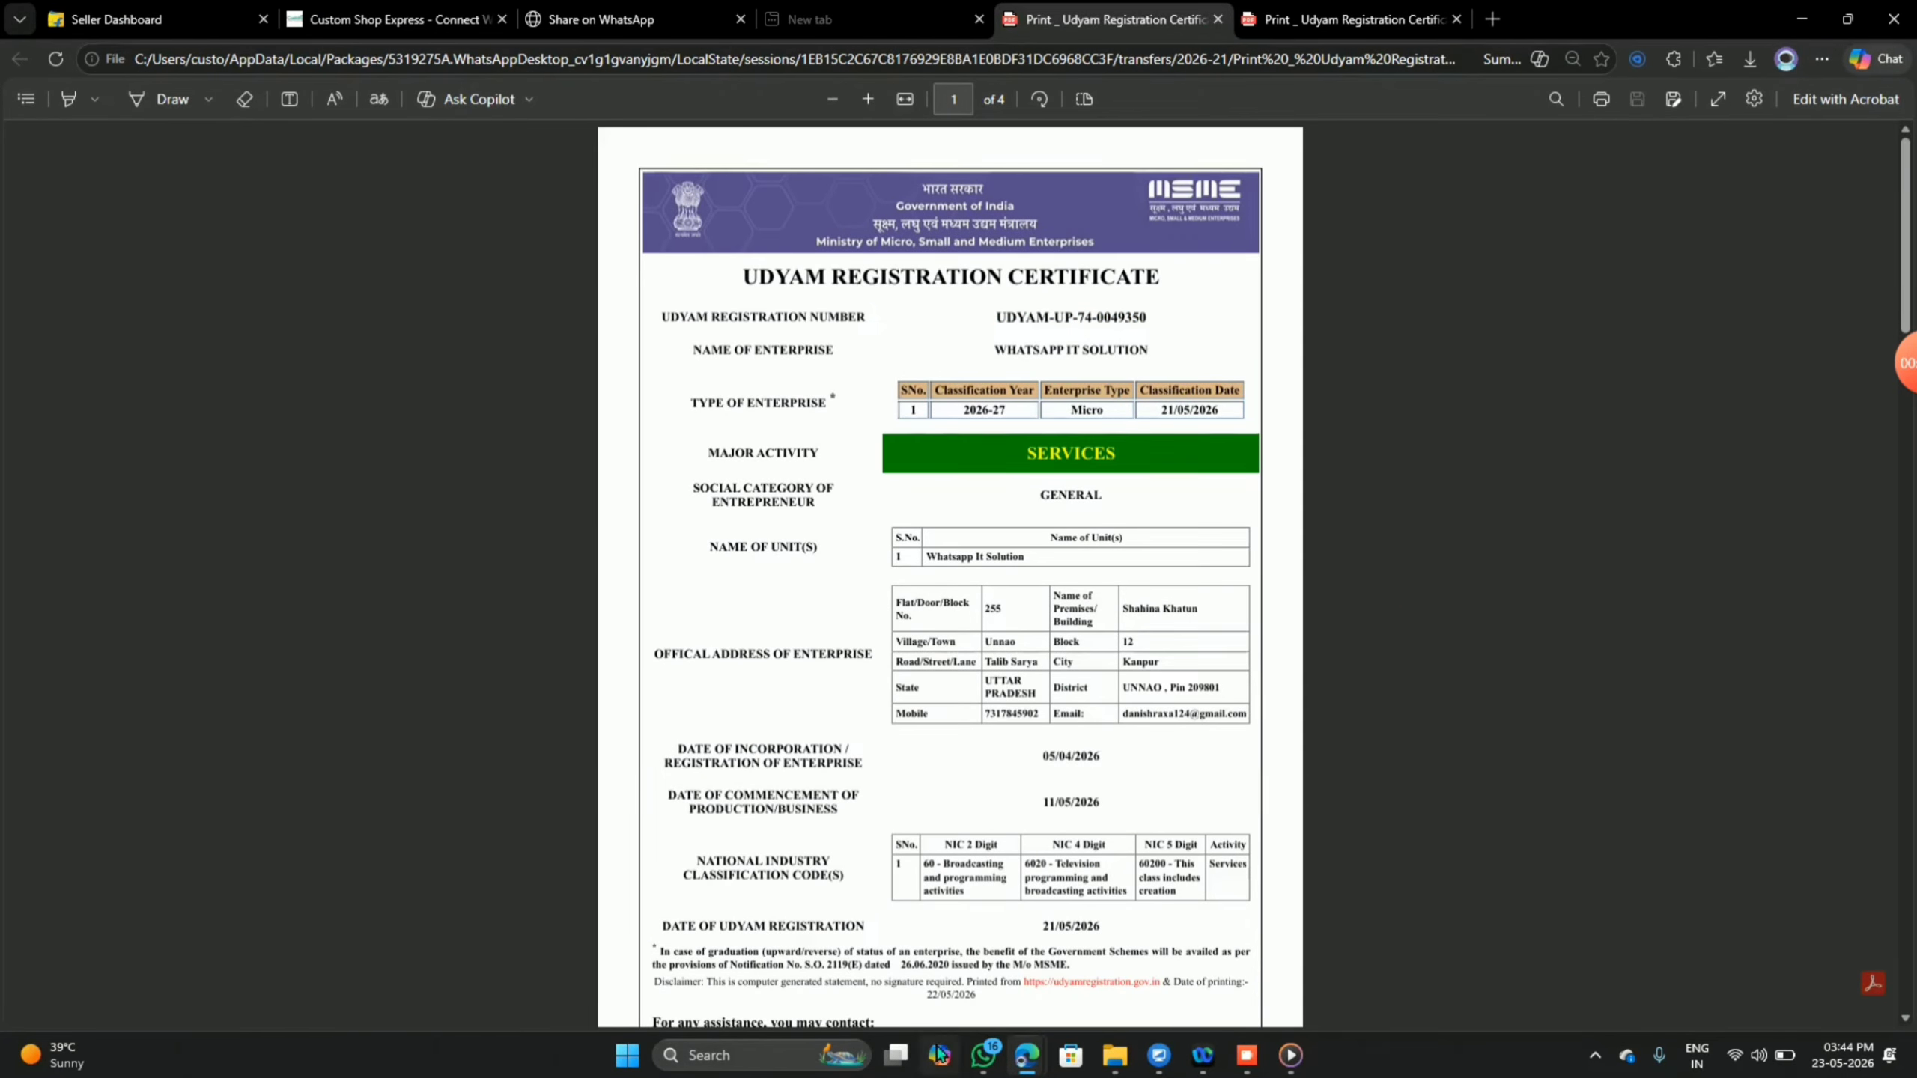
pyautogui.click(1259, 922)
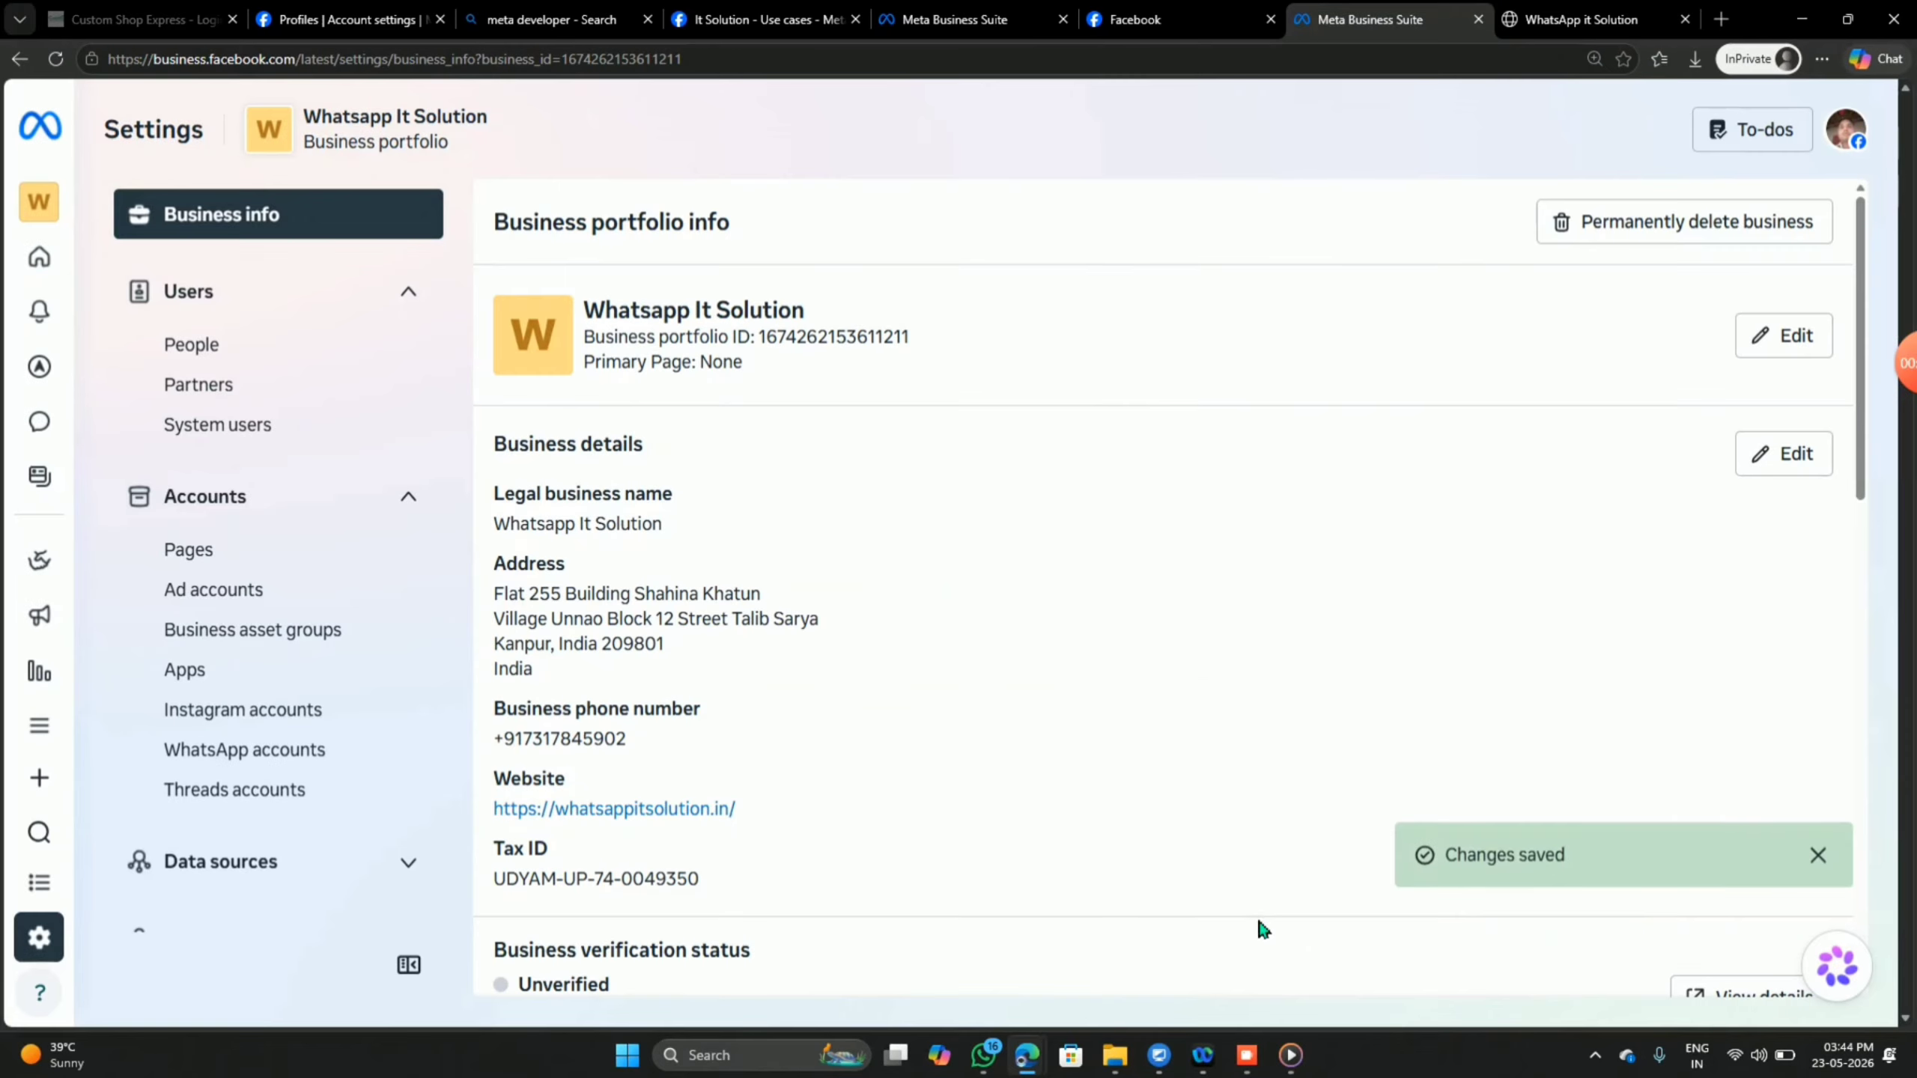
# - Open the Unverified business verification status details and start verification for Whatsapp It Solution
pyautogui.scroll(-5, 1121, 890)
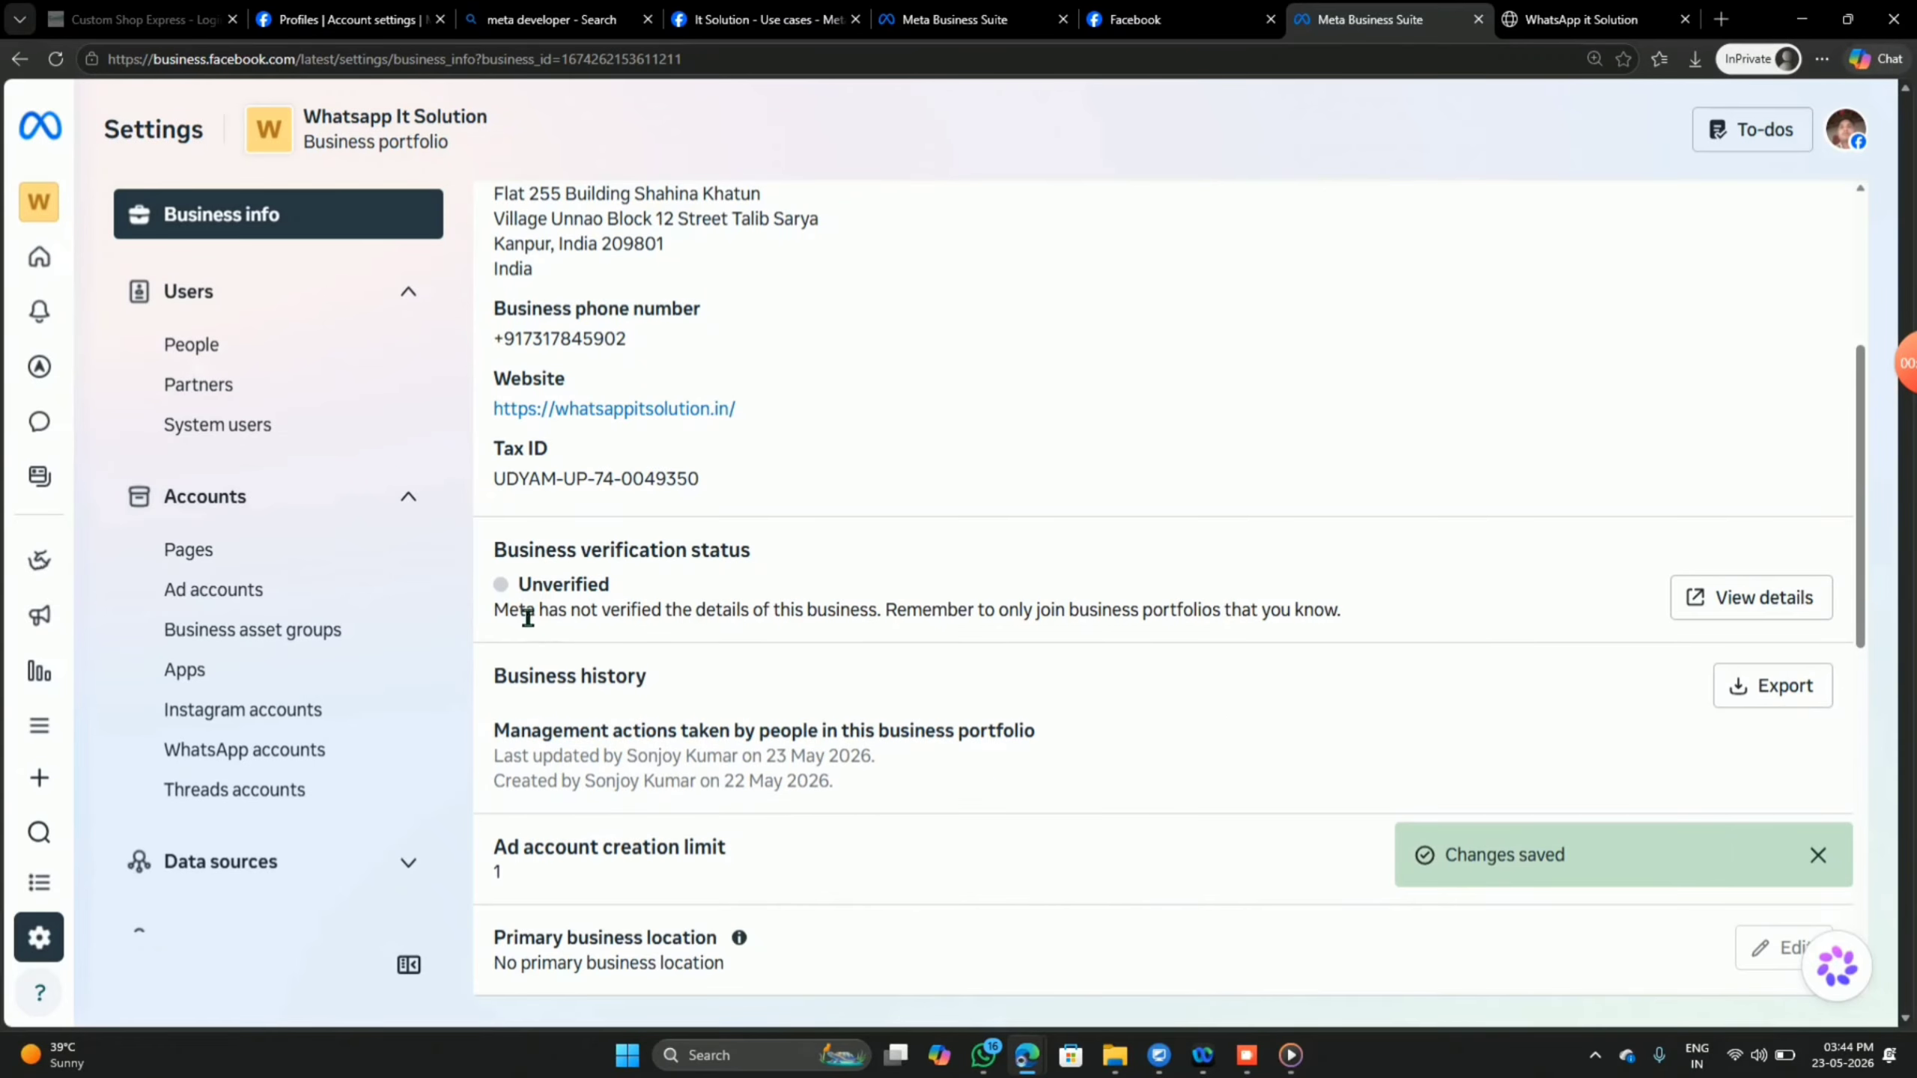
pyautogui.doubleClick(559, 586)
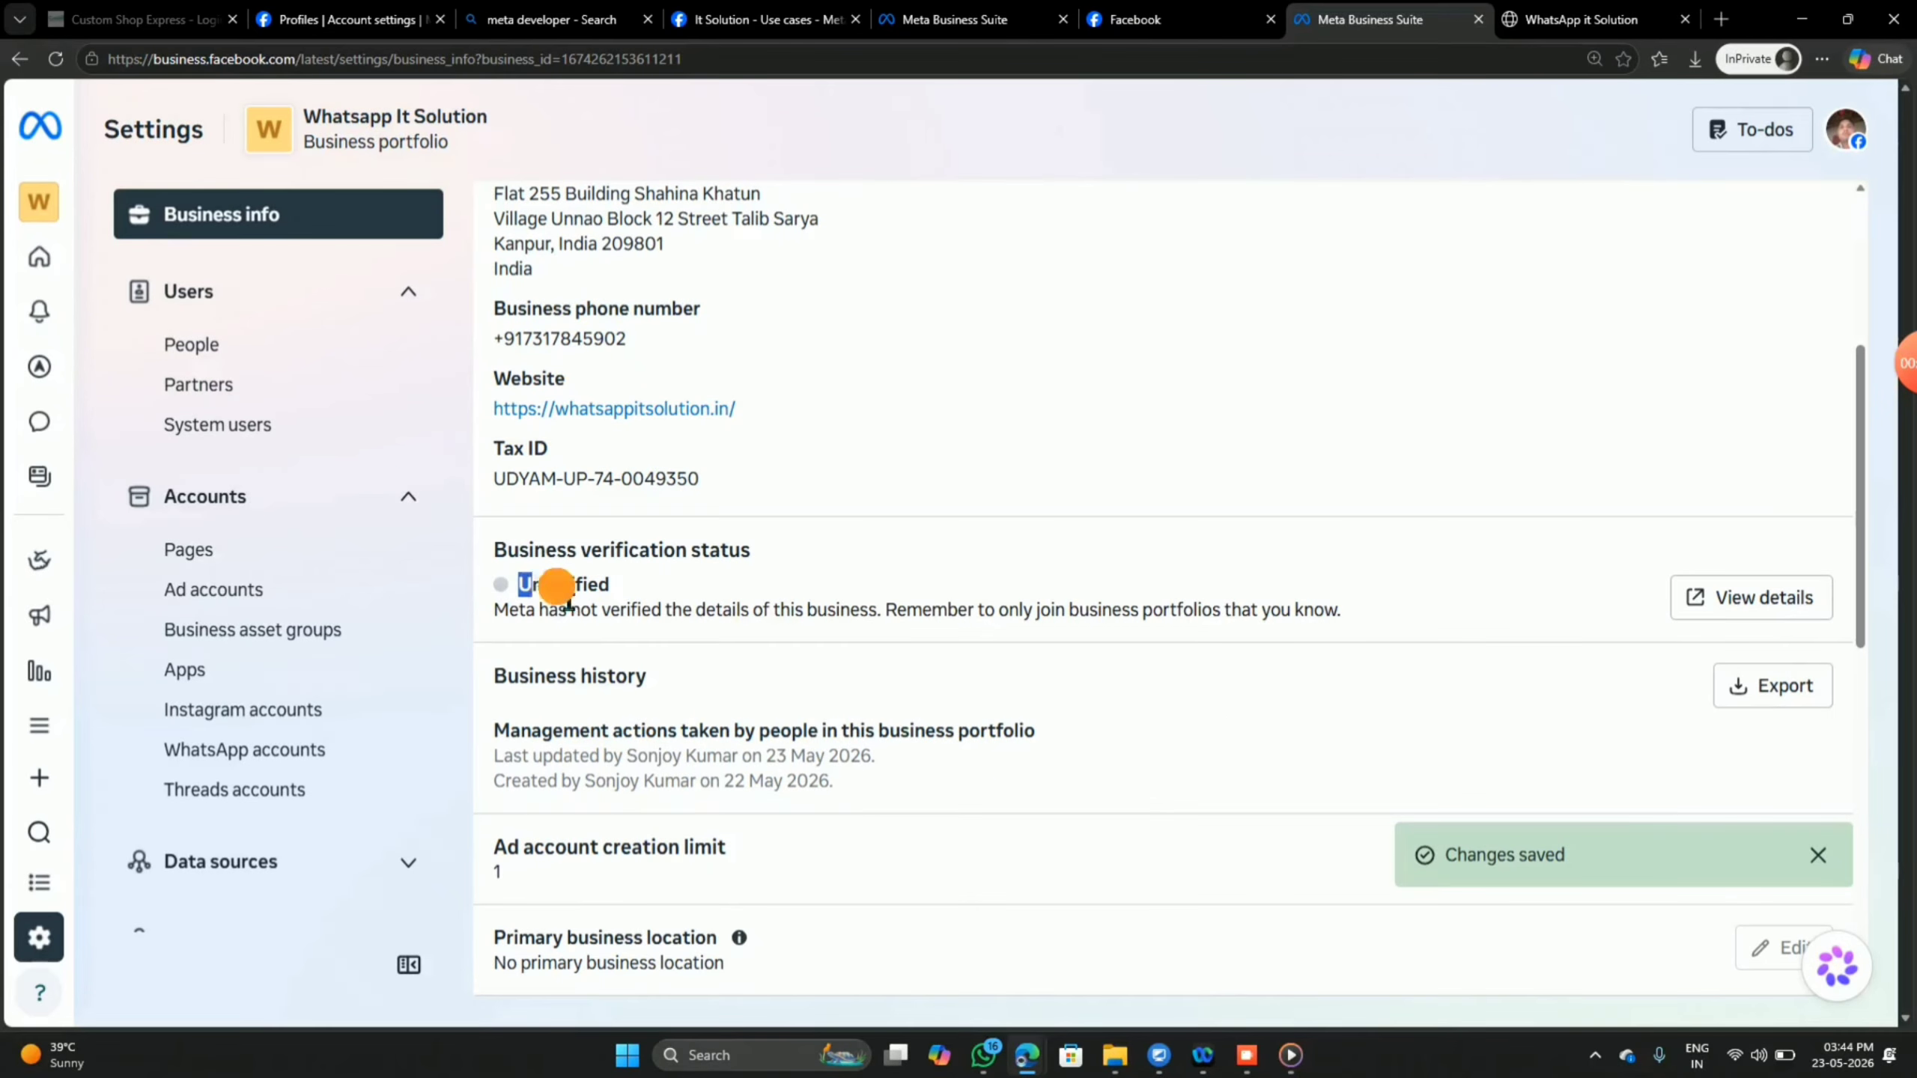
pyautogui.click(1755, 601)
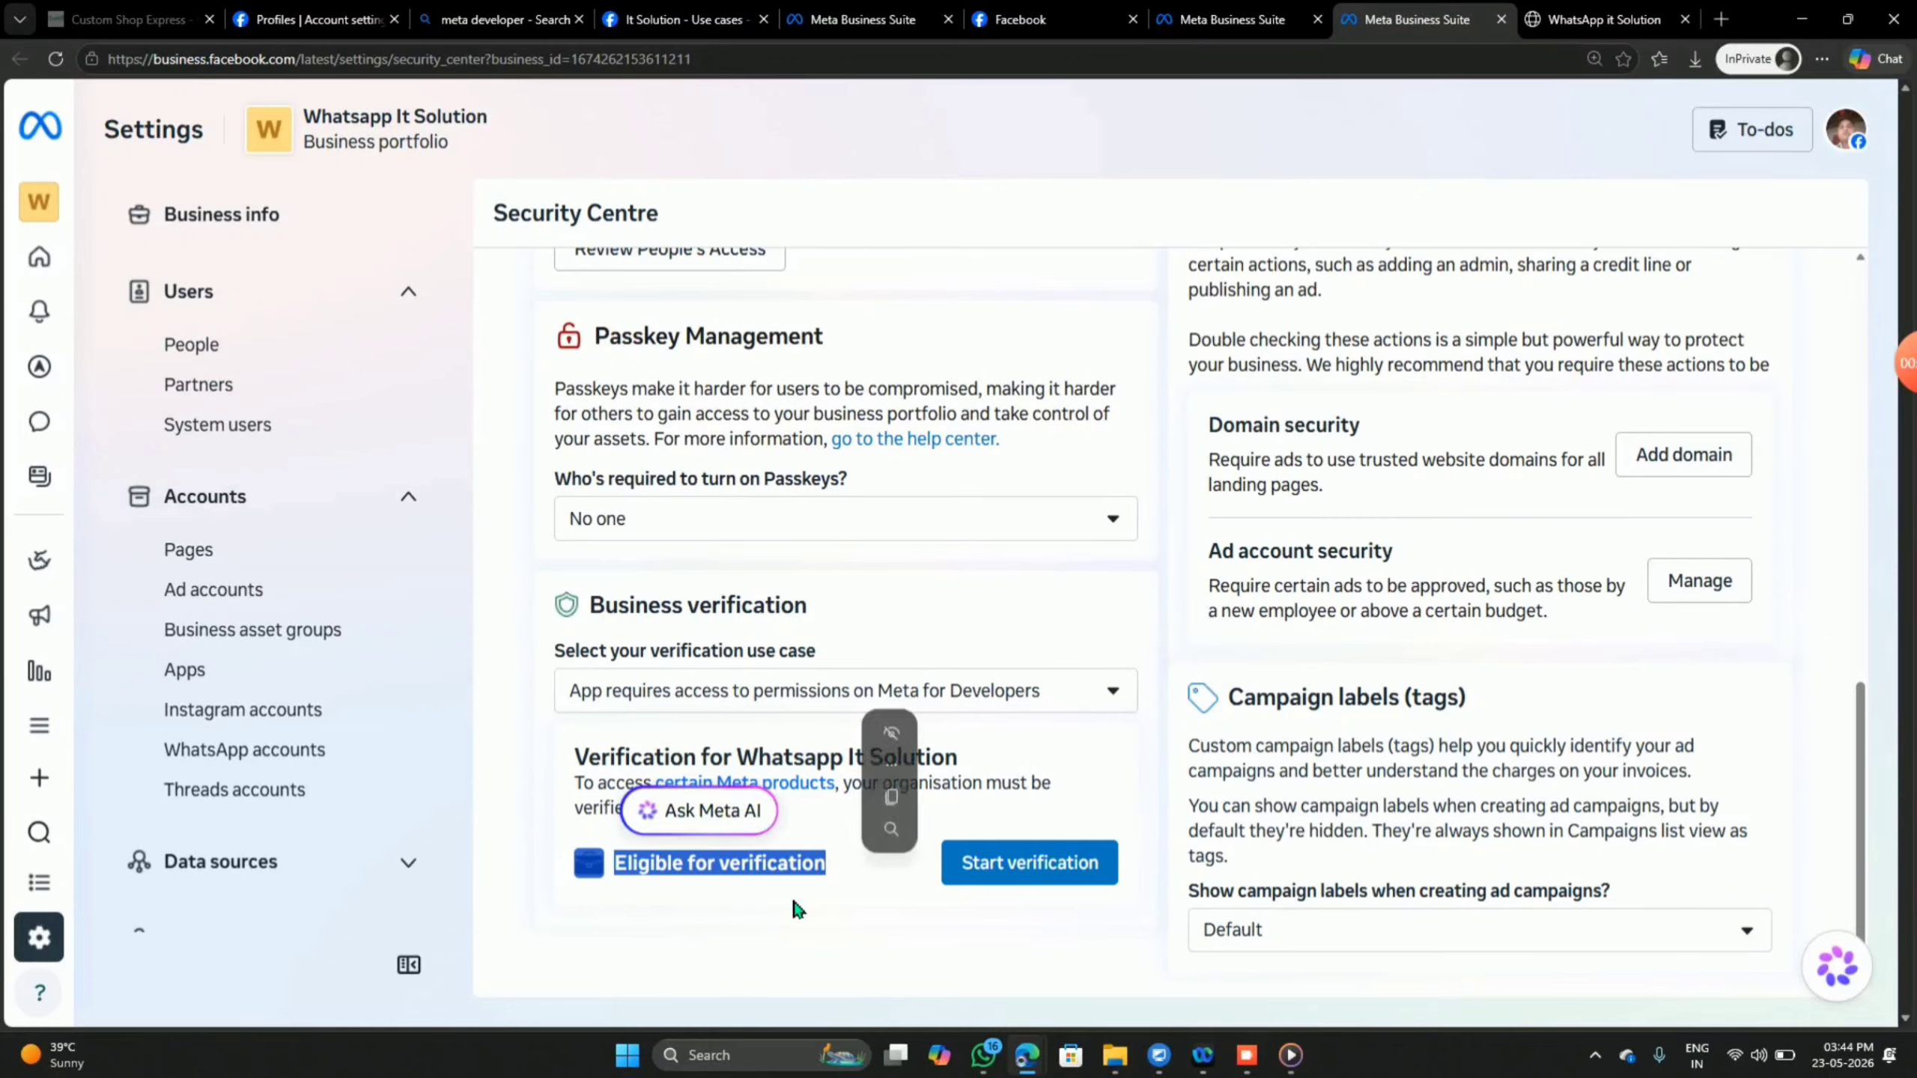
pyautogui.click(984, 867)
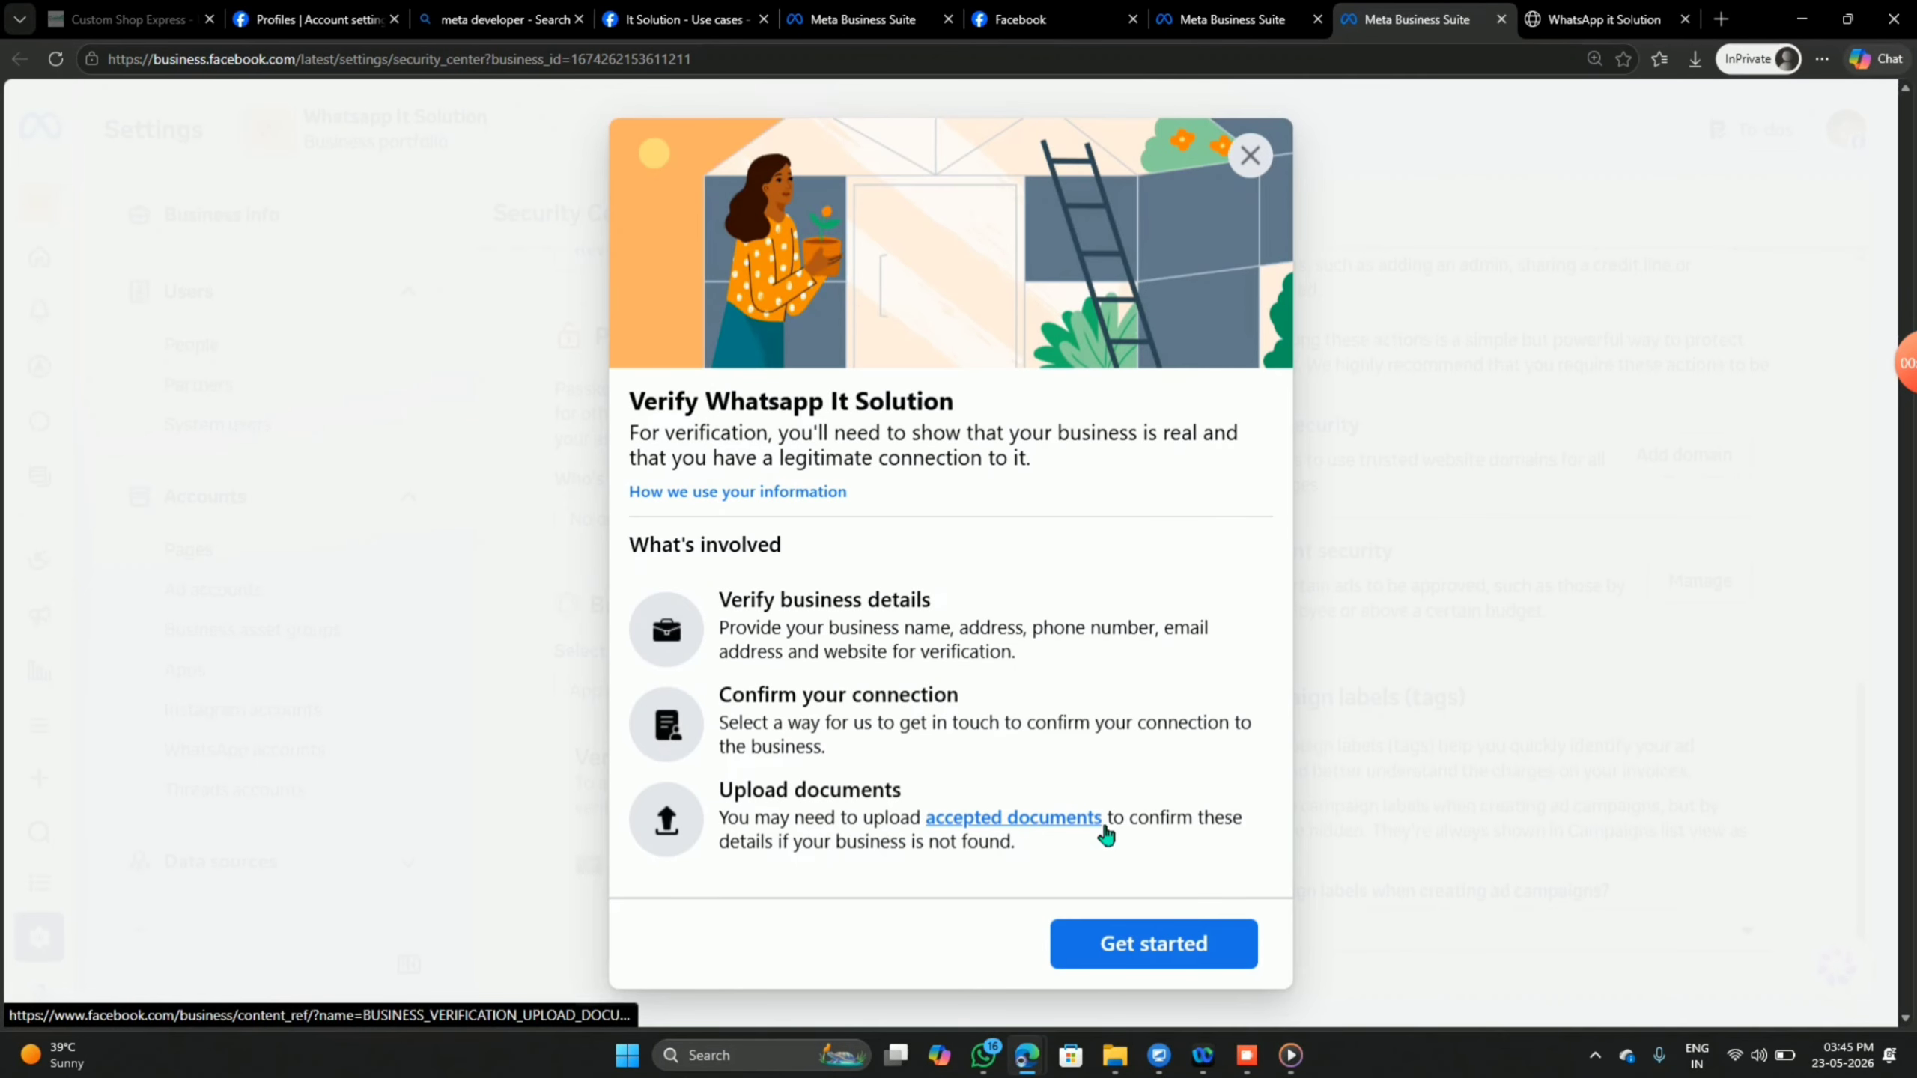
# - Set India as the country and Sole proprietorship as the type, and mark the business officially registered
pyautogui.click(1149, 947)
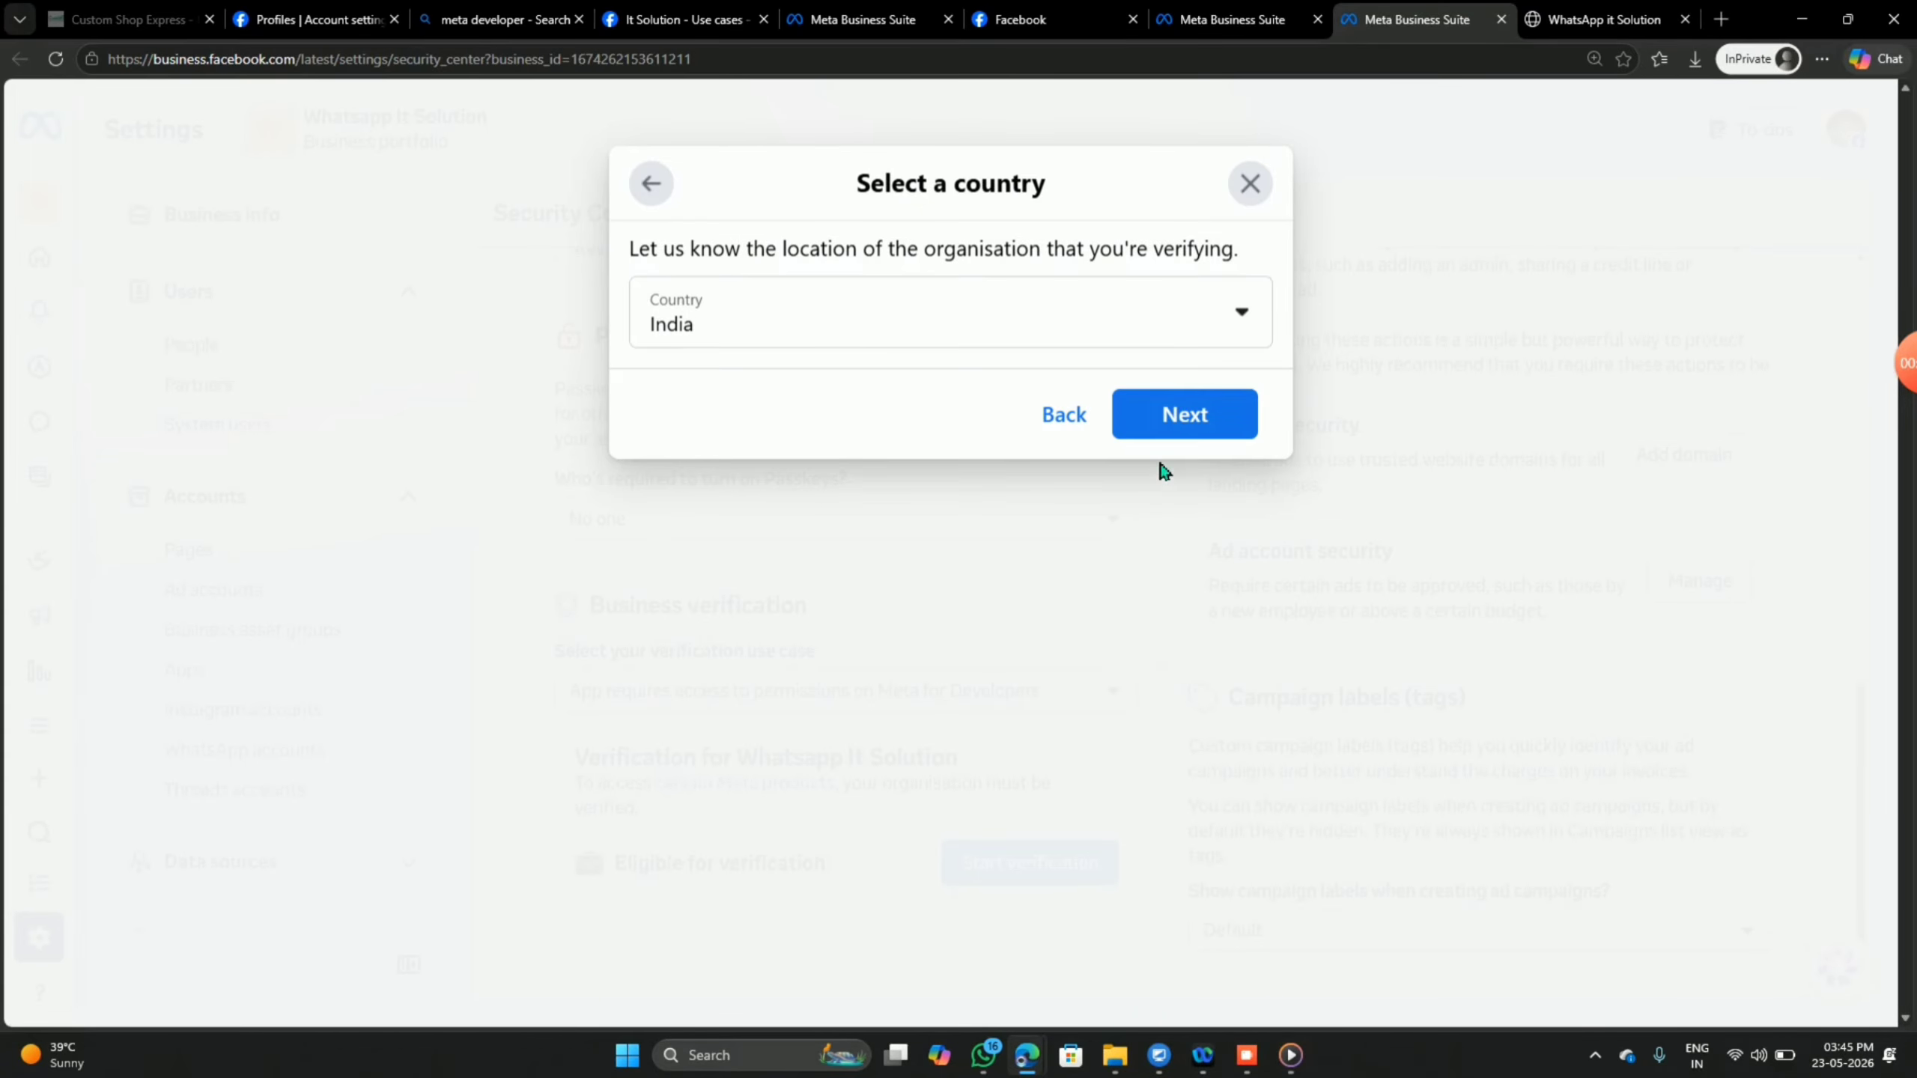
pyautogui.click(1174, 428)
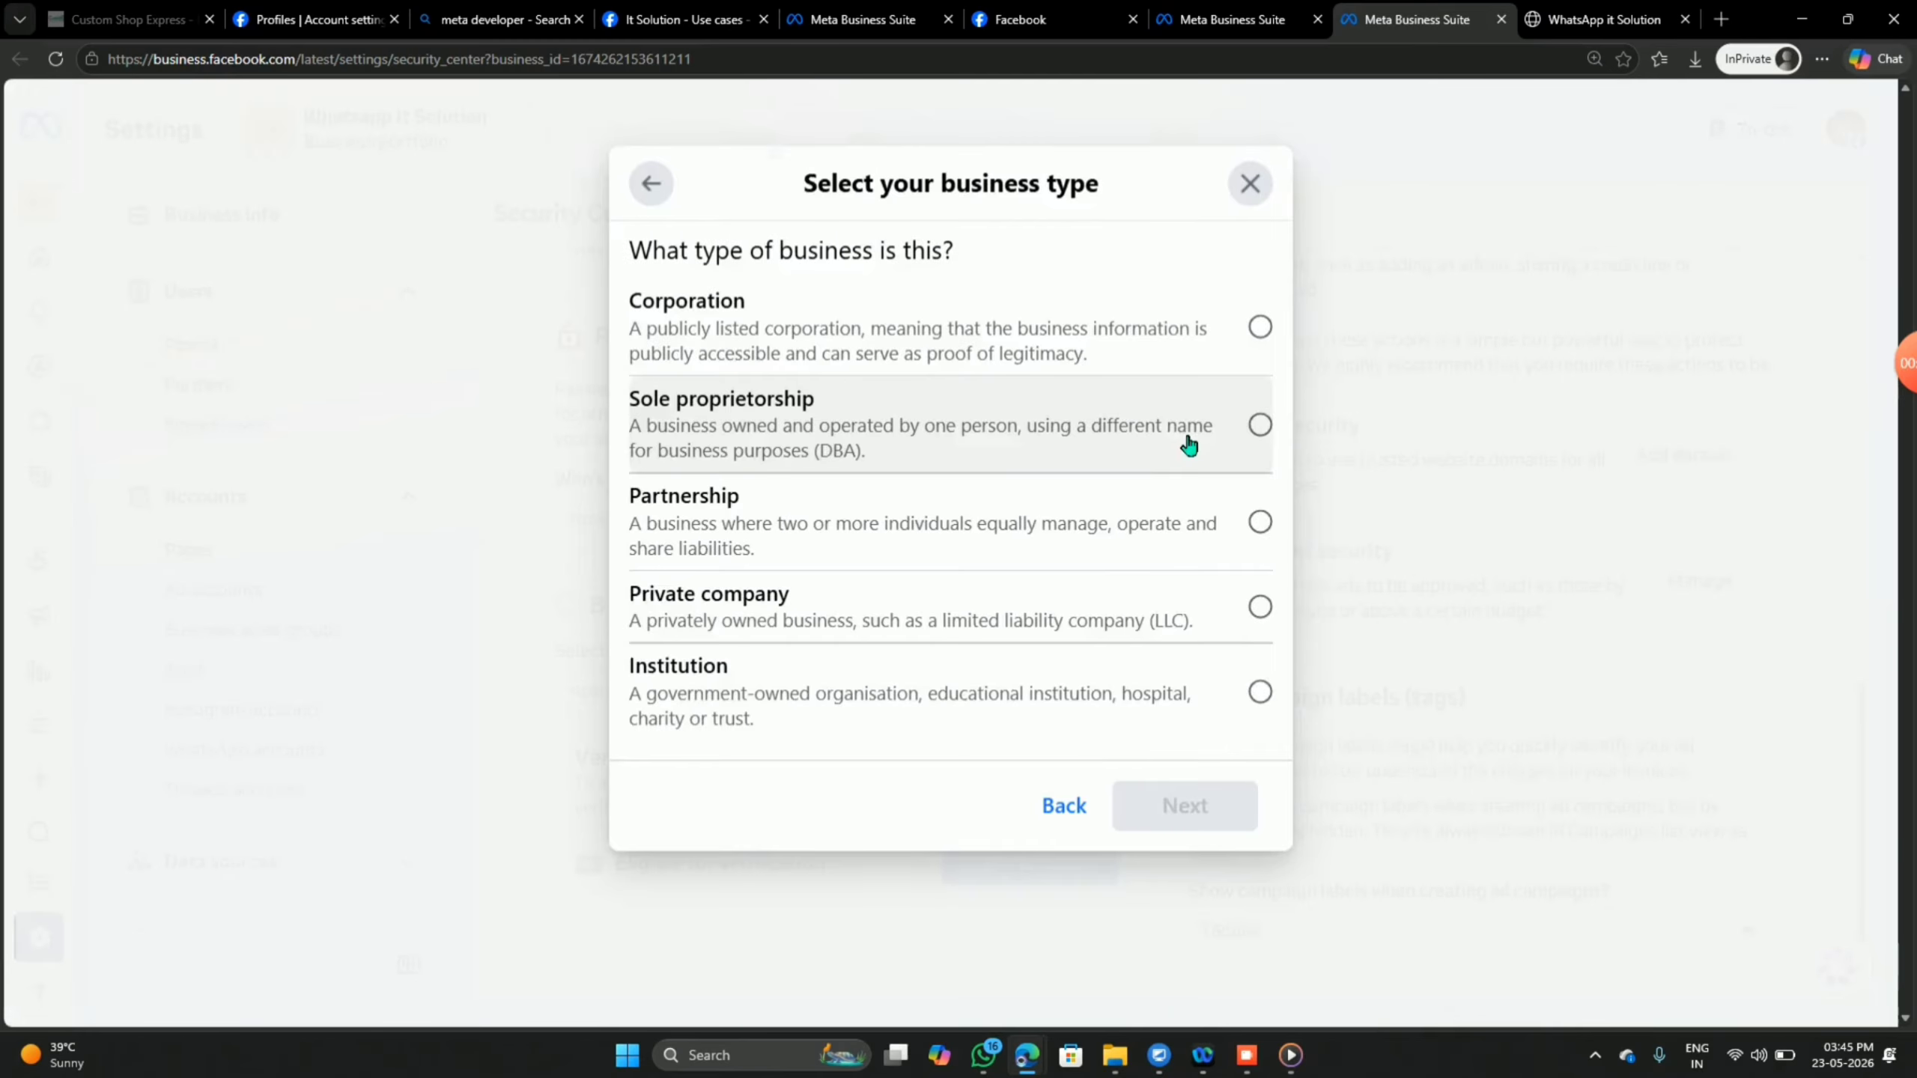
pyautogui.click(827, 439)
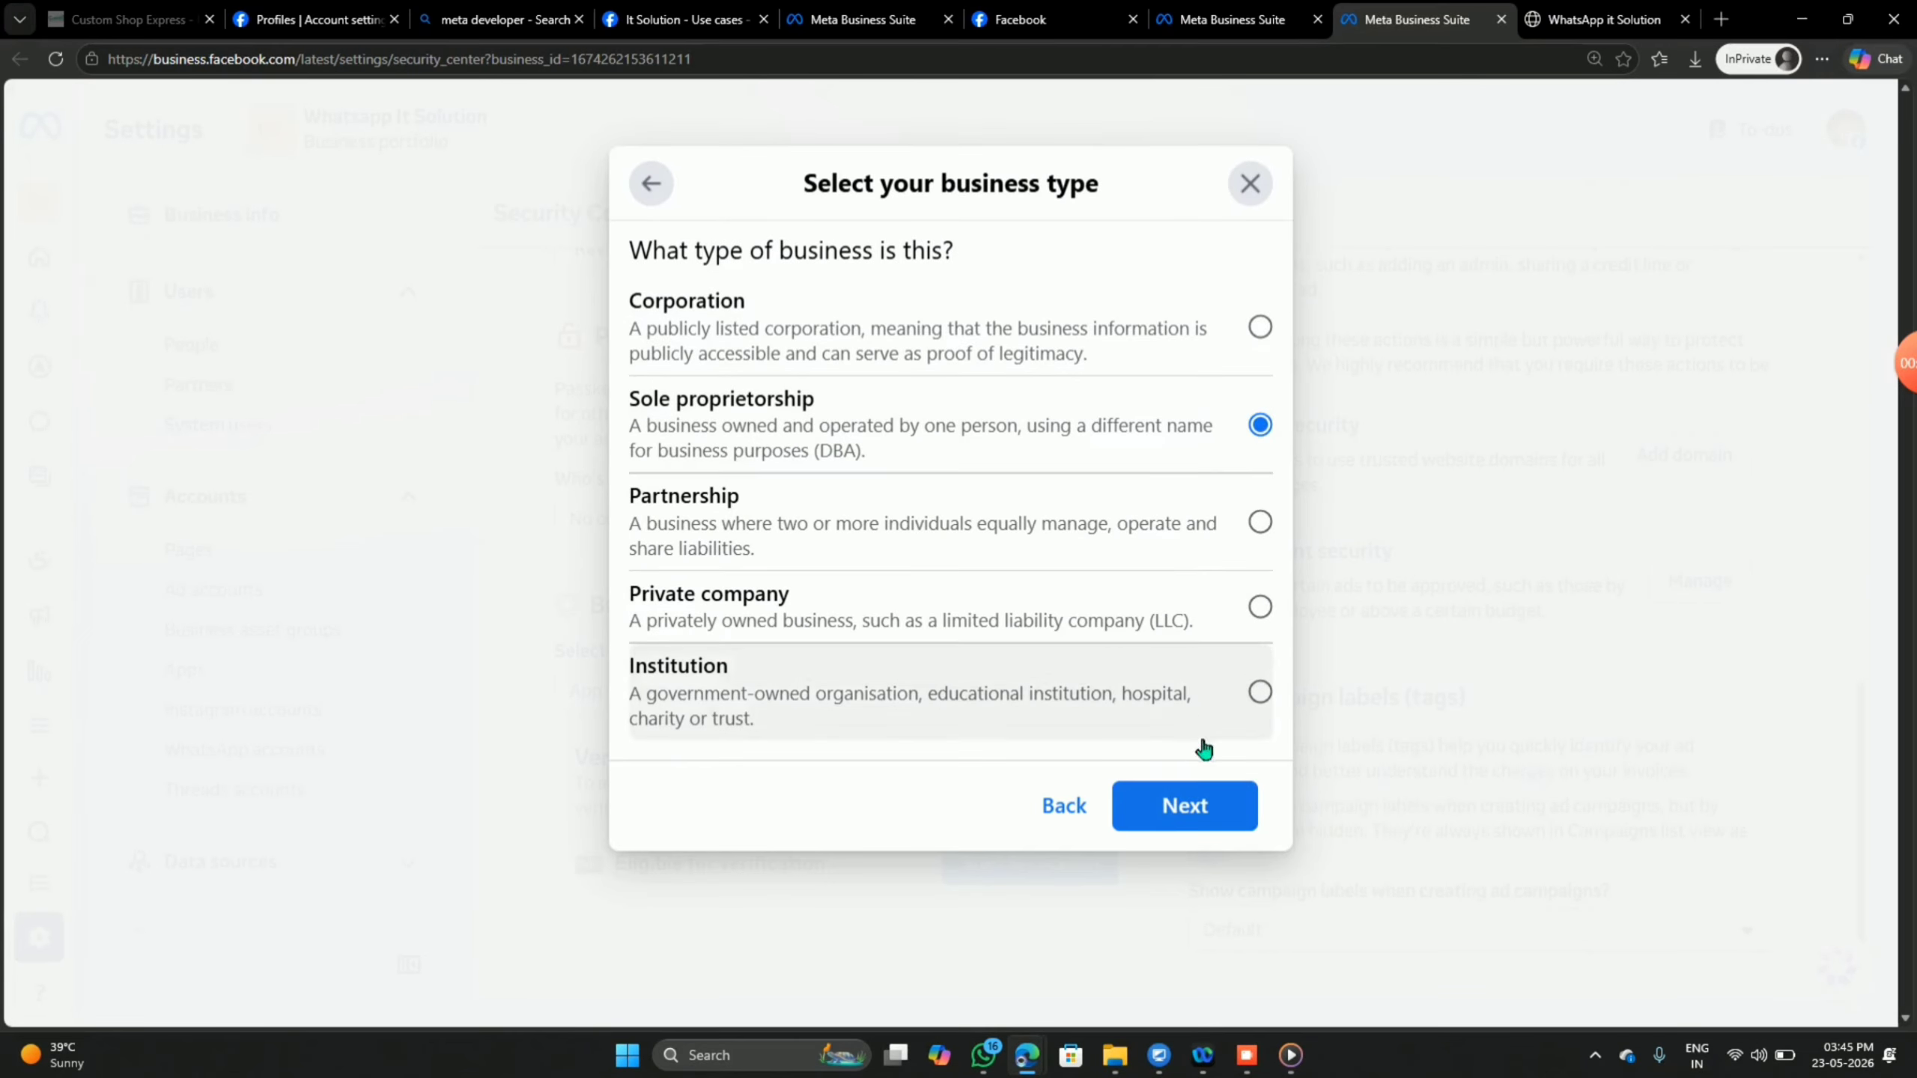
pyautogui.click(1182, 811)
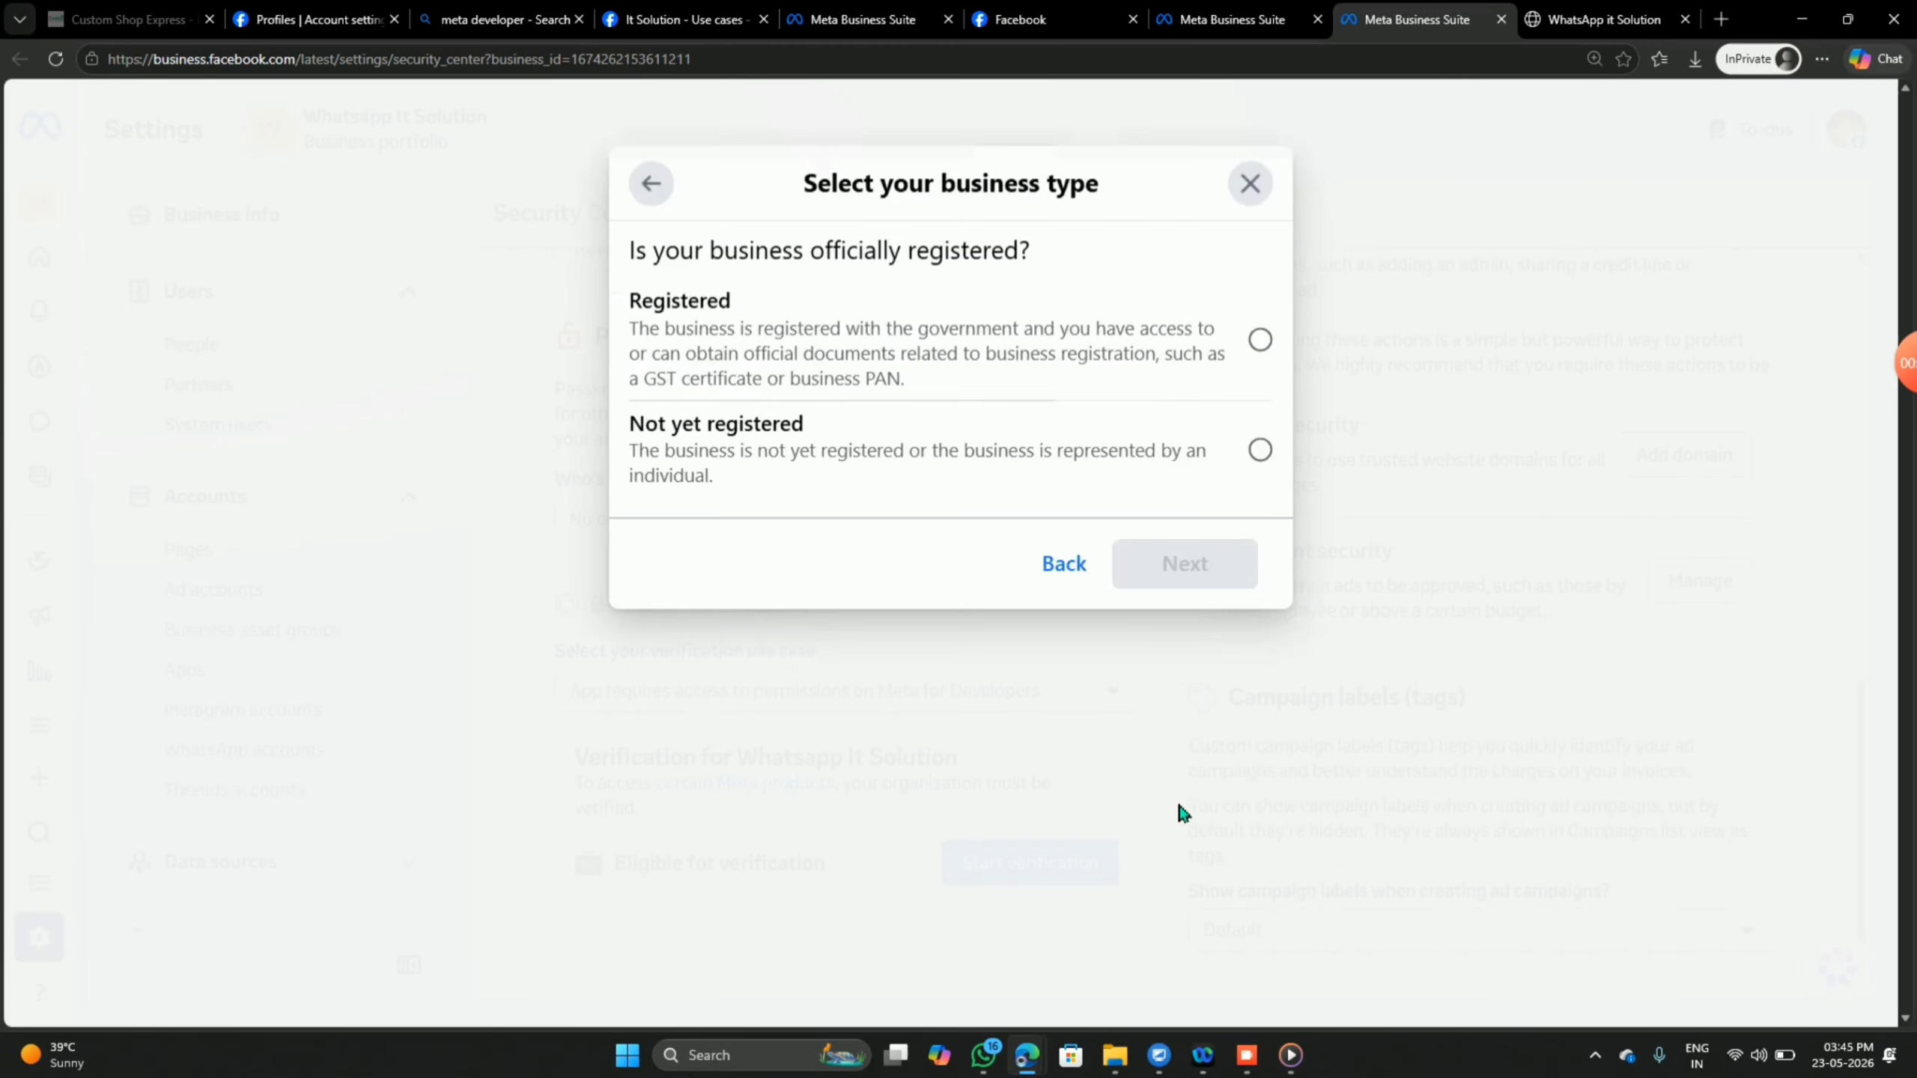
pyautogui.click(856, 355)
pyautogui.click(1211, 574)
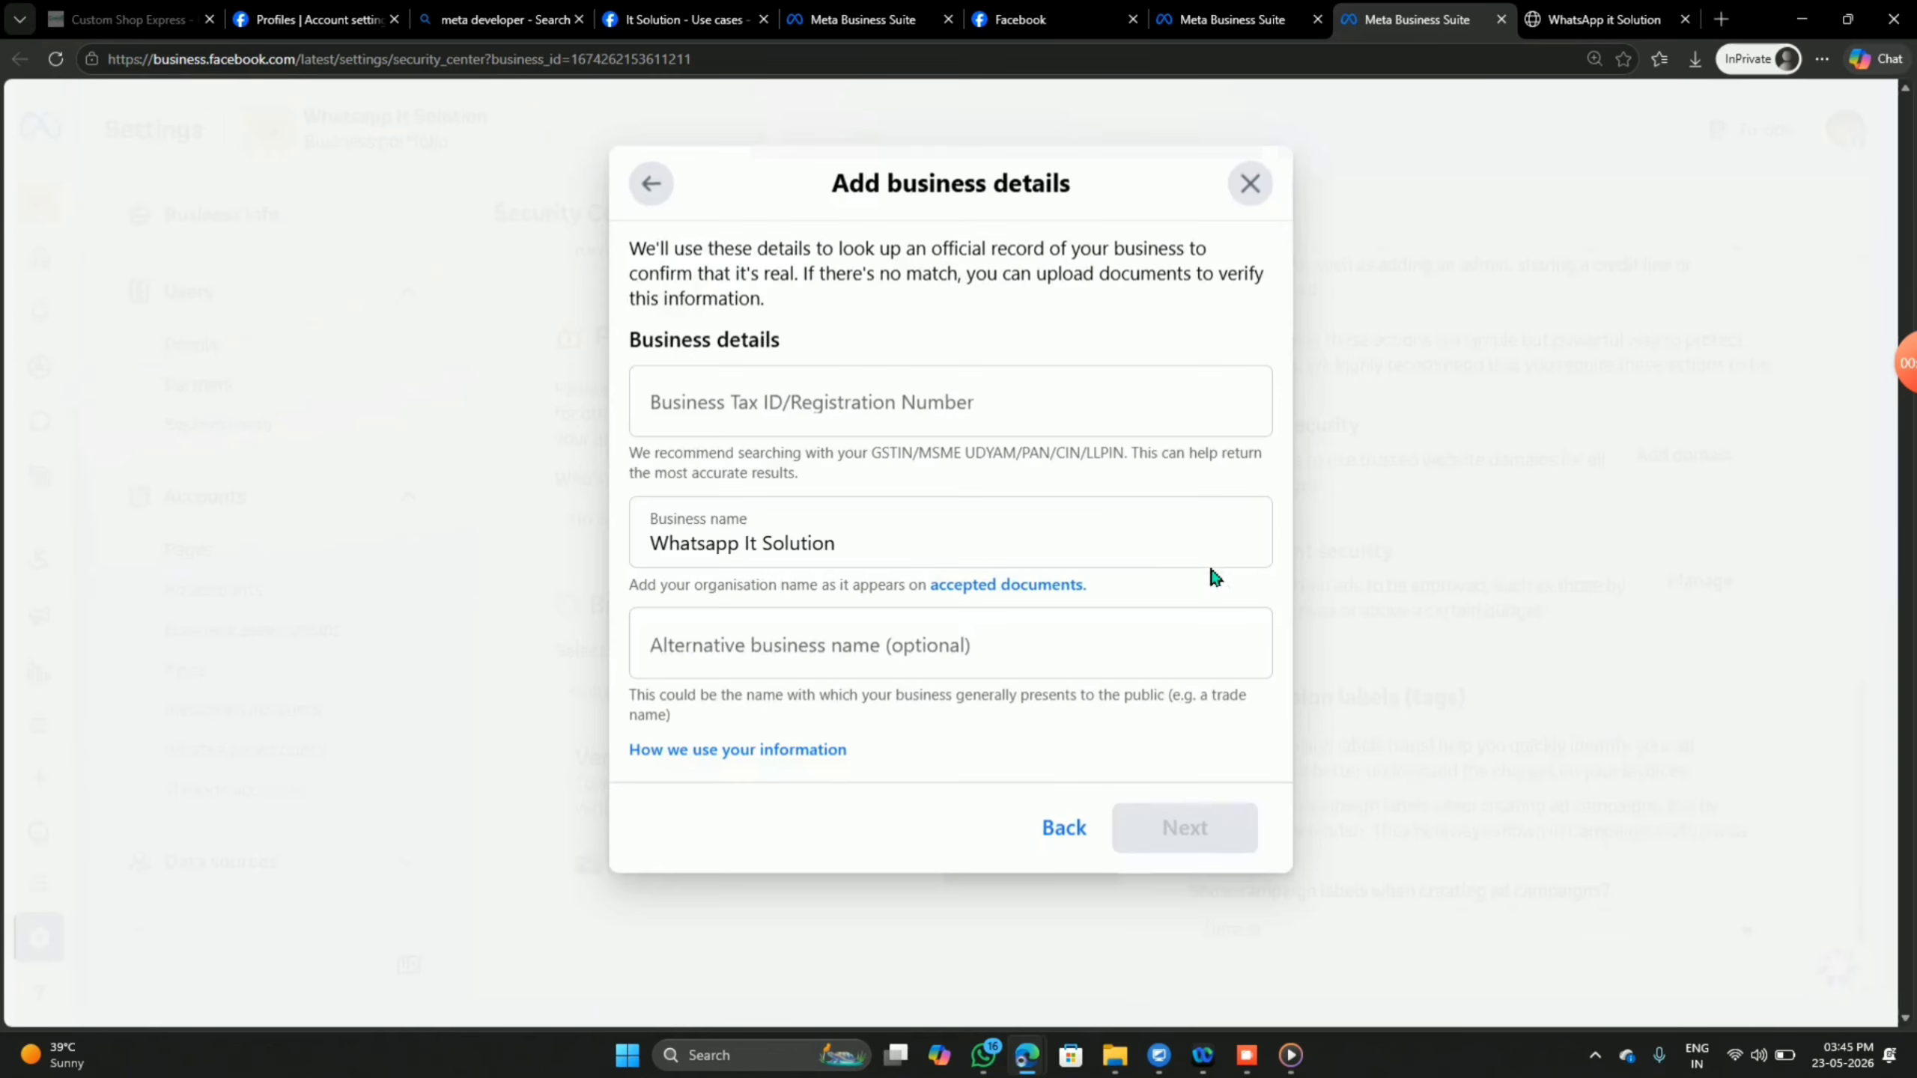
# - Copy the Udyam registration number from the certificate PDF into the Tax ID field
pyautogui.click(867, 411)
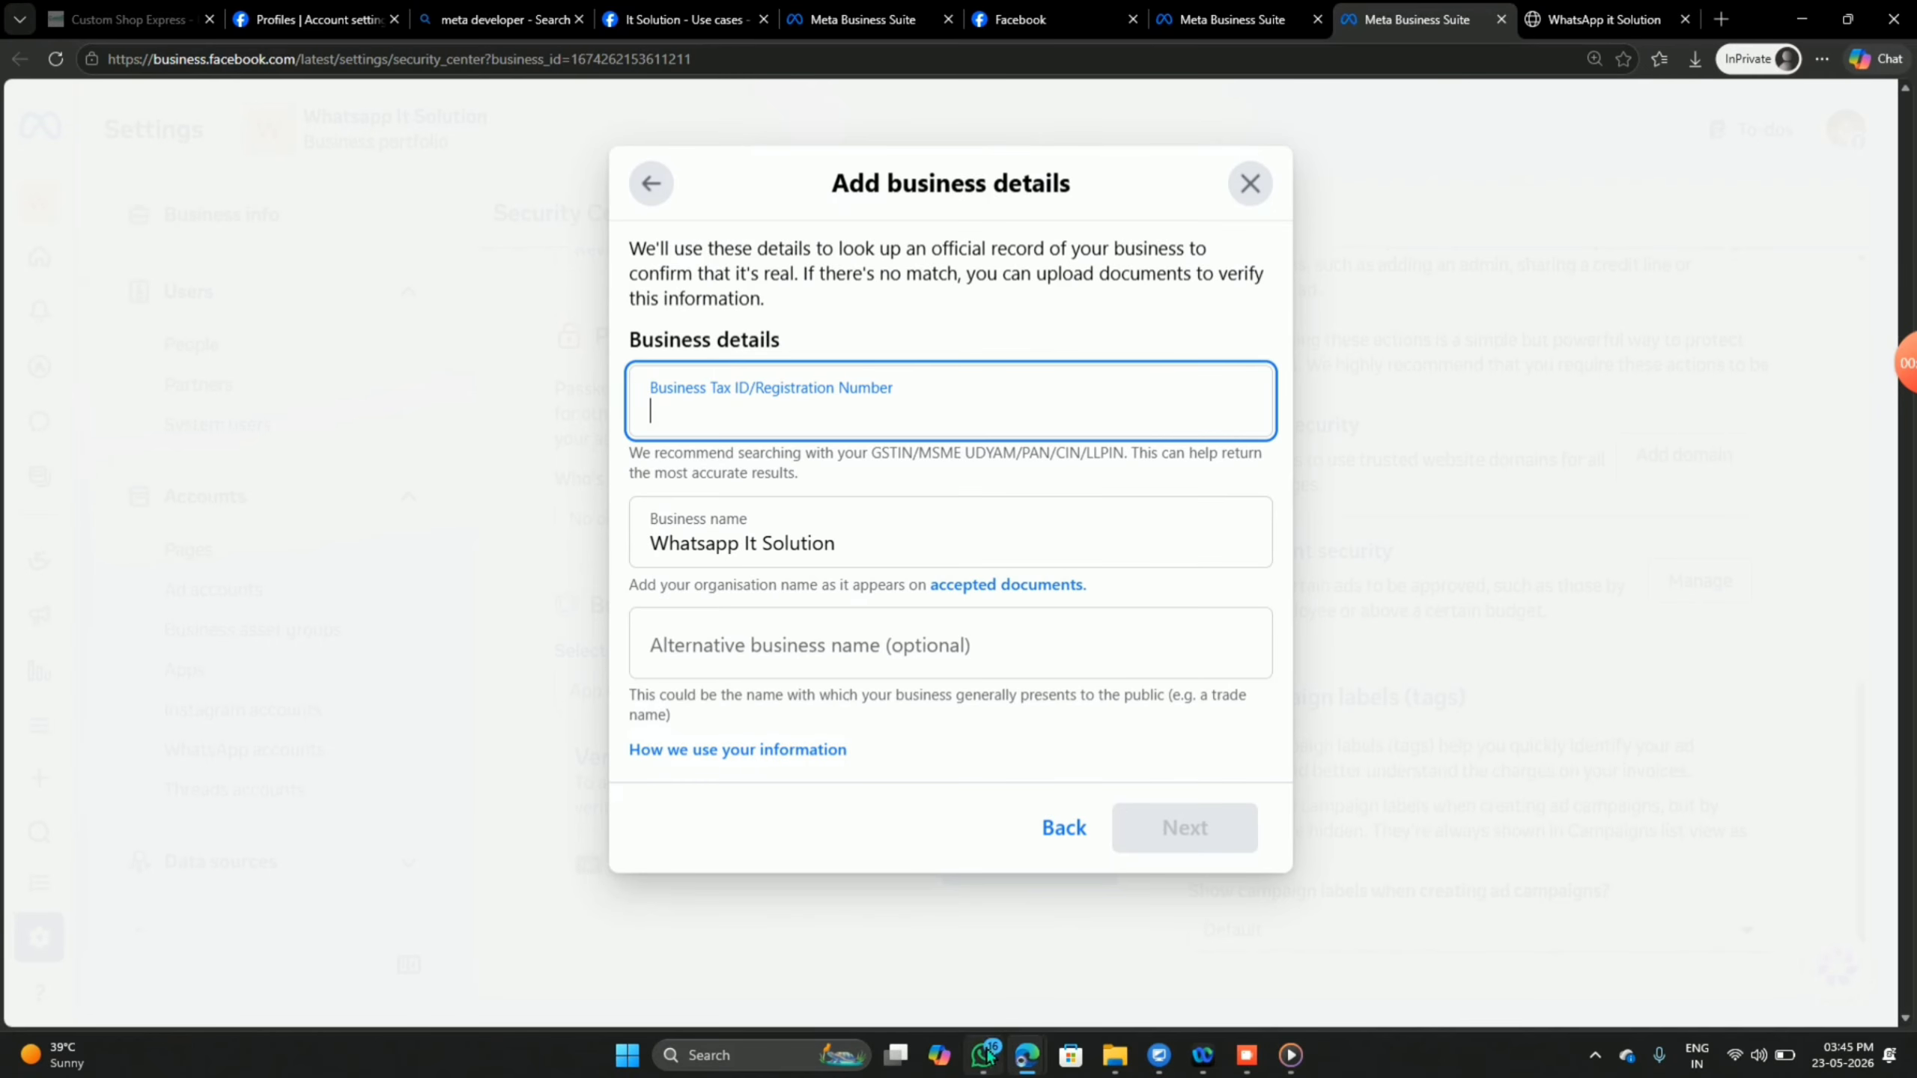
pyautogui.moveTo(1027, 1054)
pyautogui.click(1087, 1001)
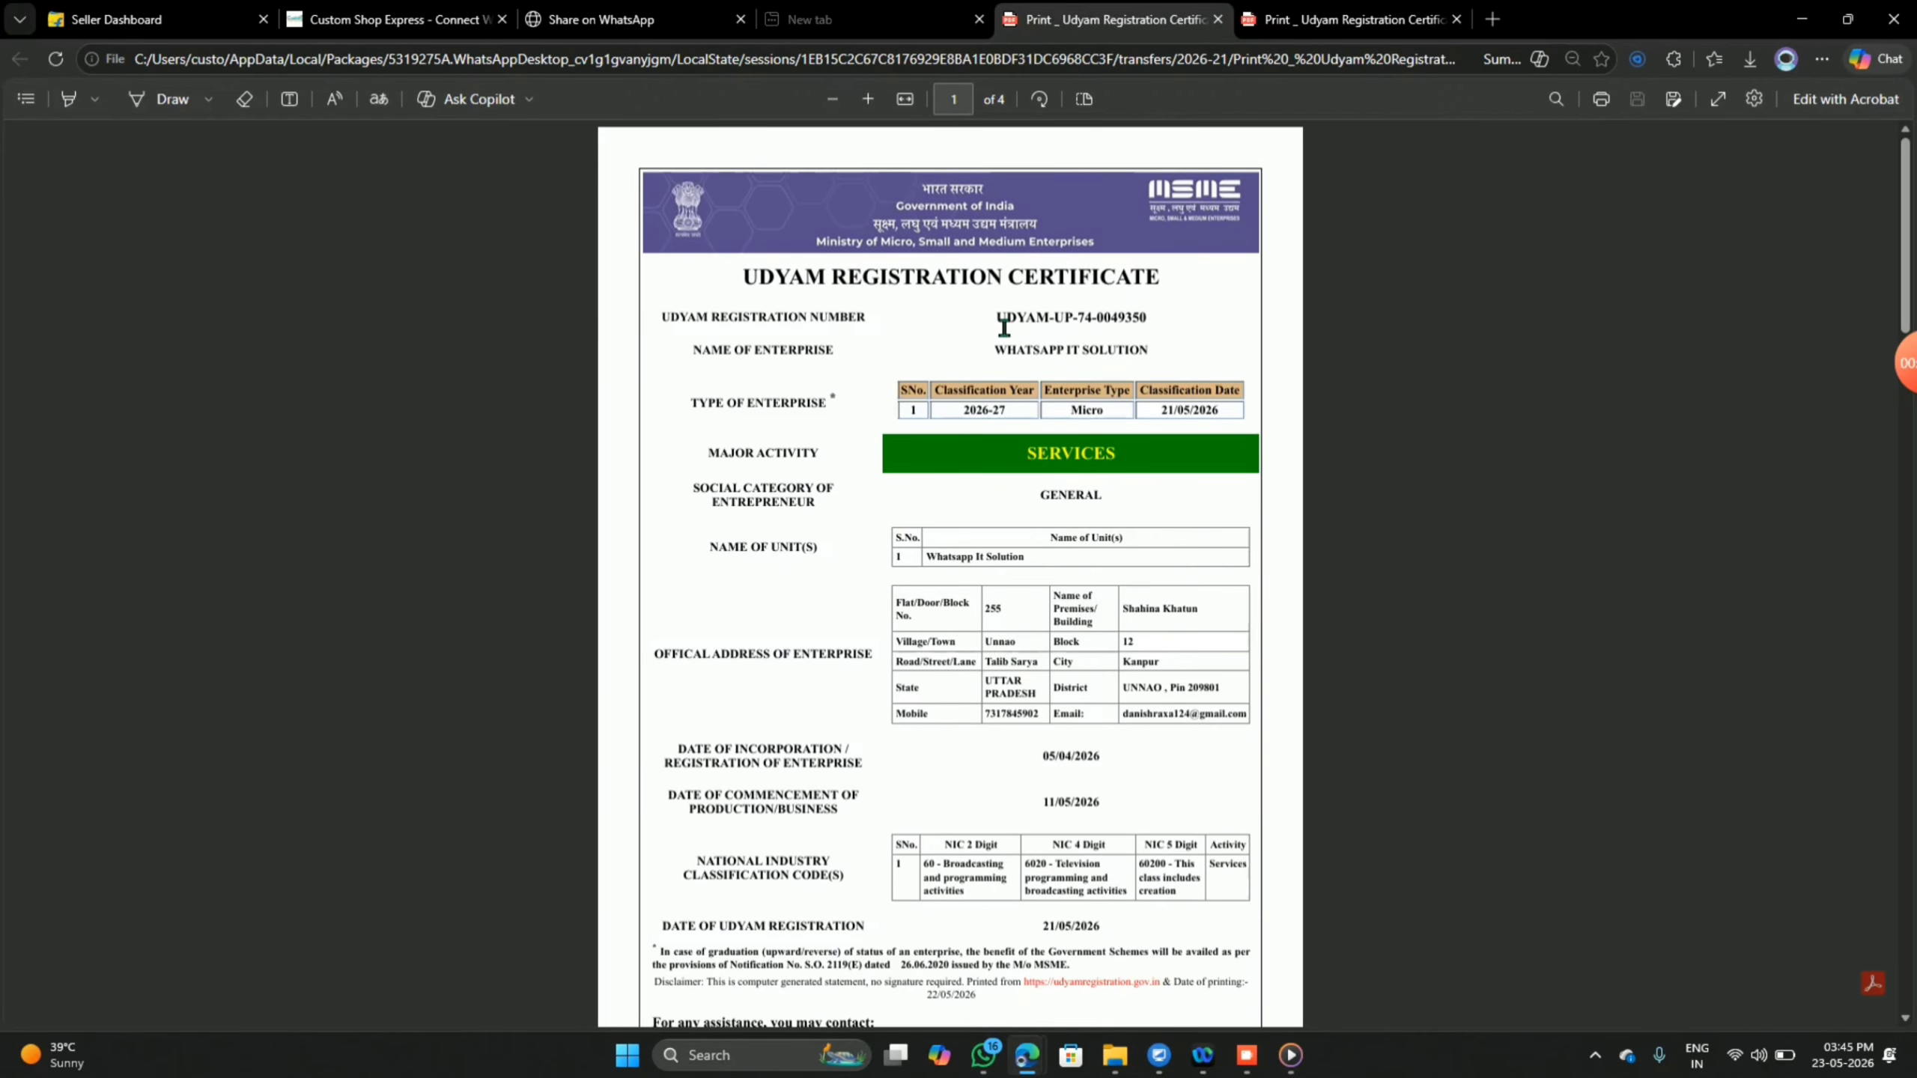
pyautogui.moveTo(996, 318); pyautogui.dragTo(1169, 324)
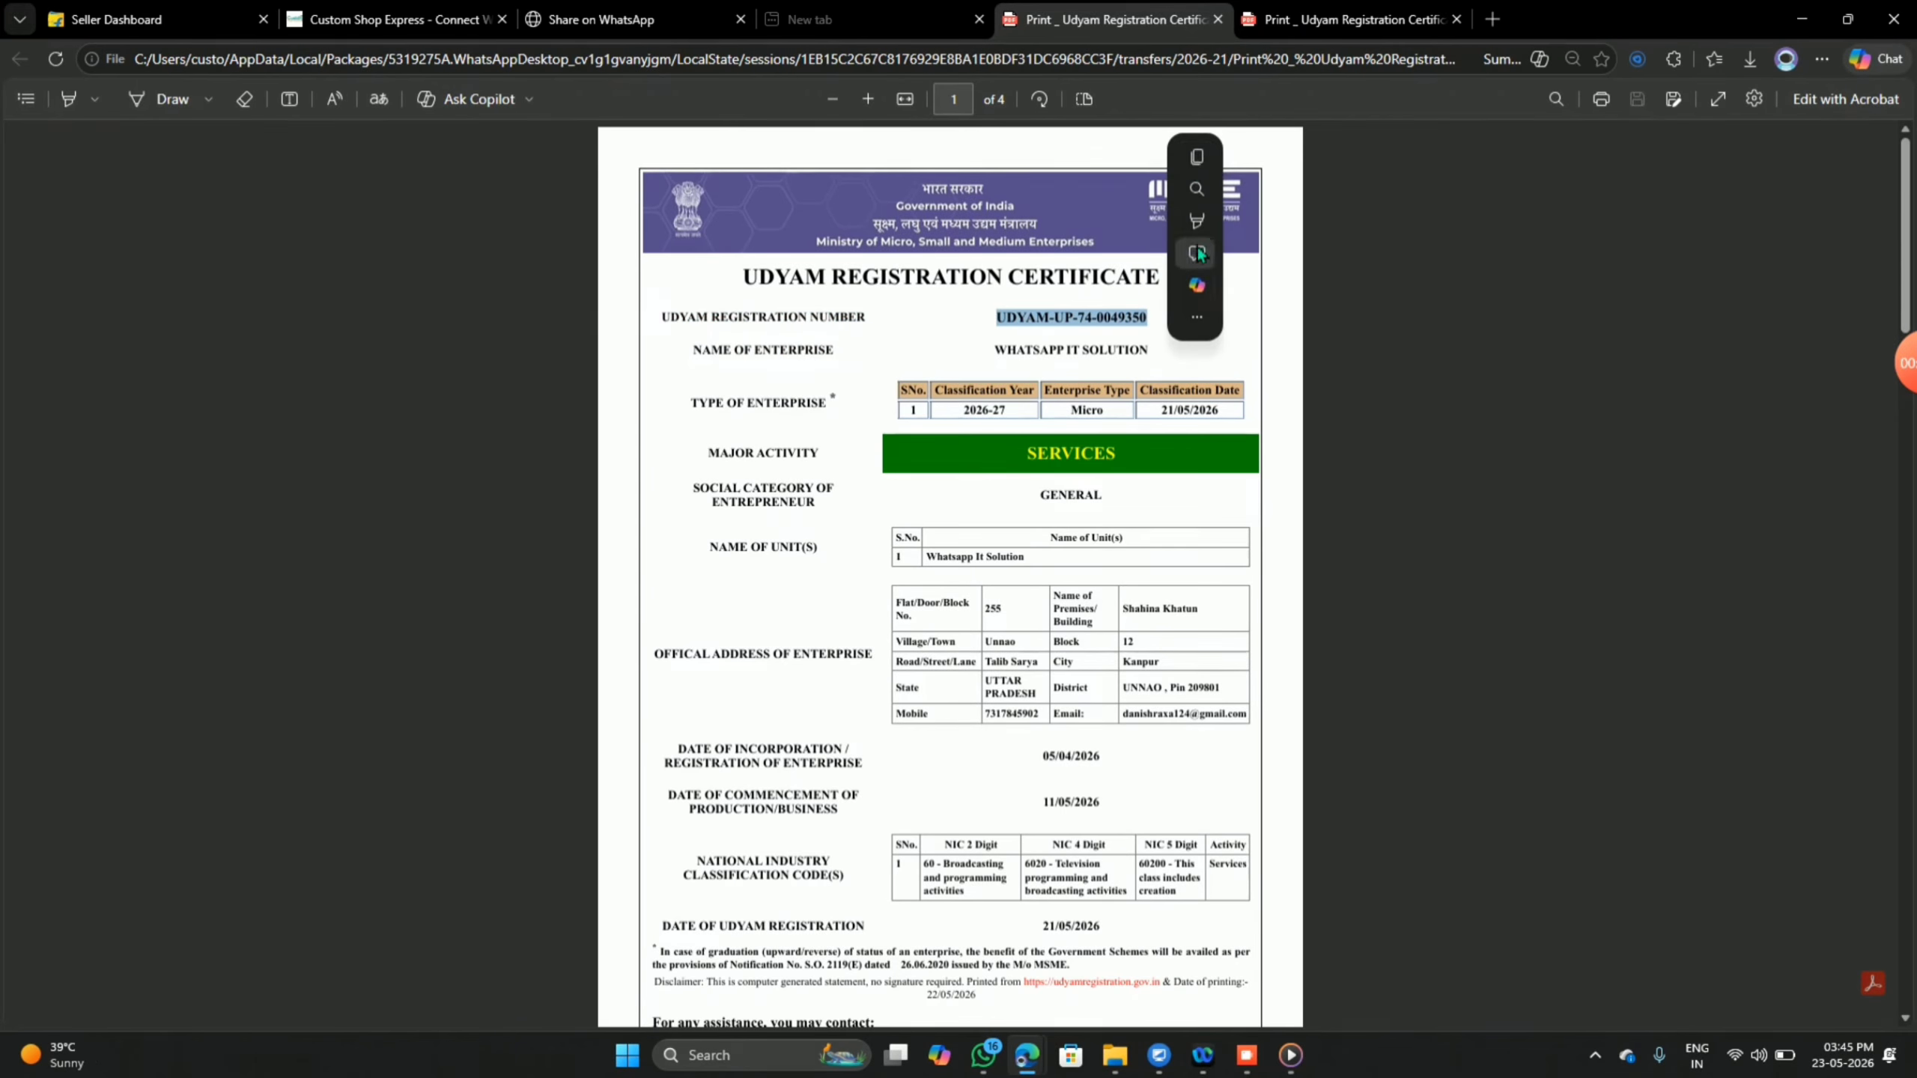
pyautogui.hotkey('ctrl', 'c')
pyautogui.moveTo(1028, 1052)
pyautogui.click(957, 963)
pyautogui.click(918, 423)
pyautogui.hotkey('ctrl', 'v')
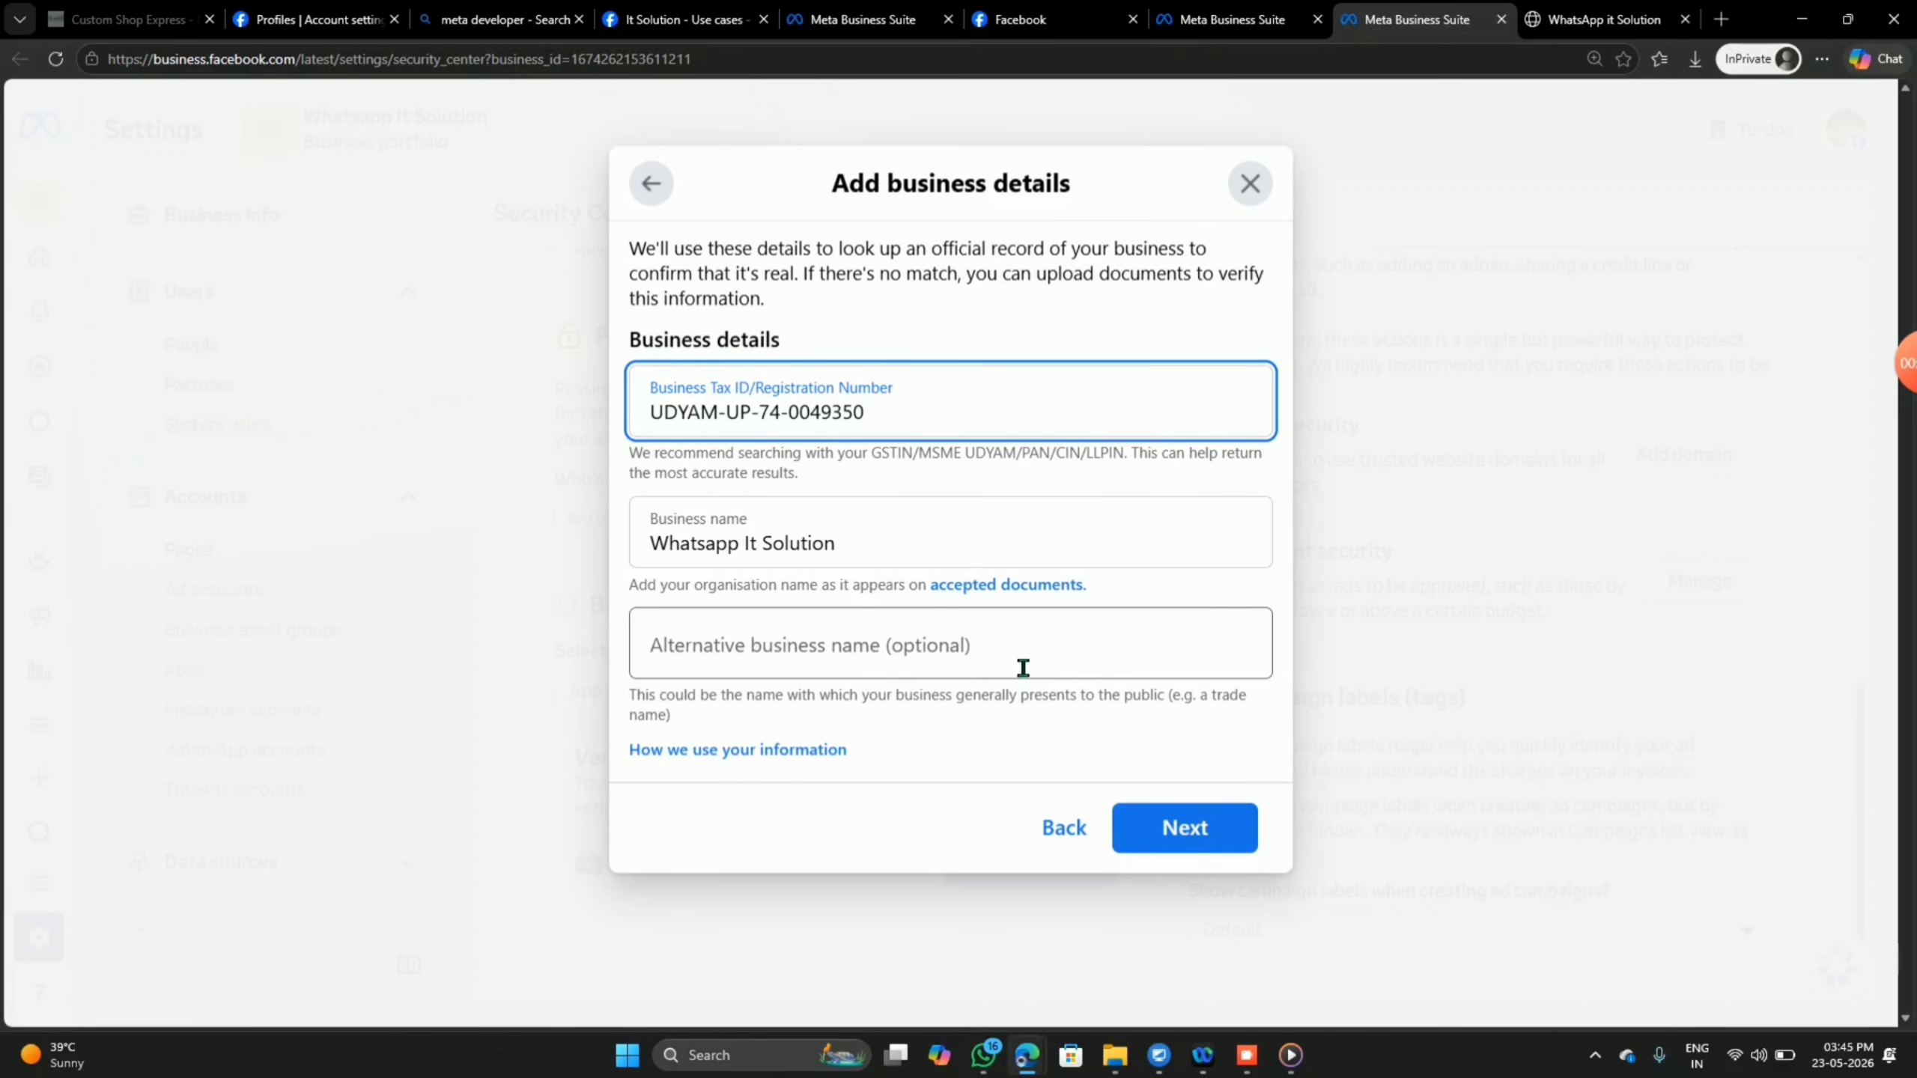
pyautogui.click(1176, 827)
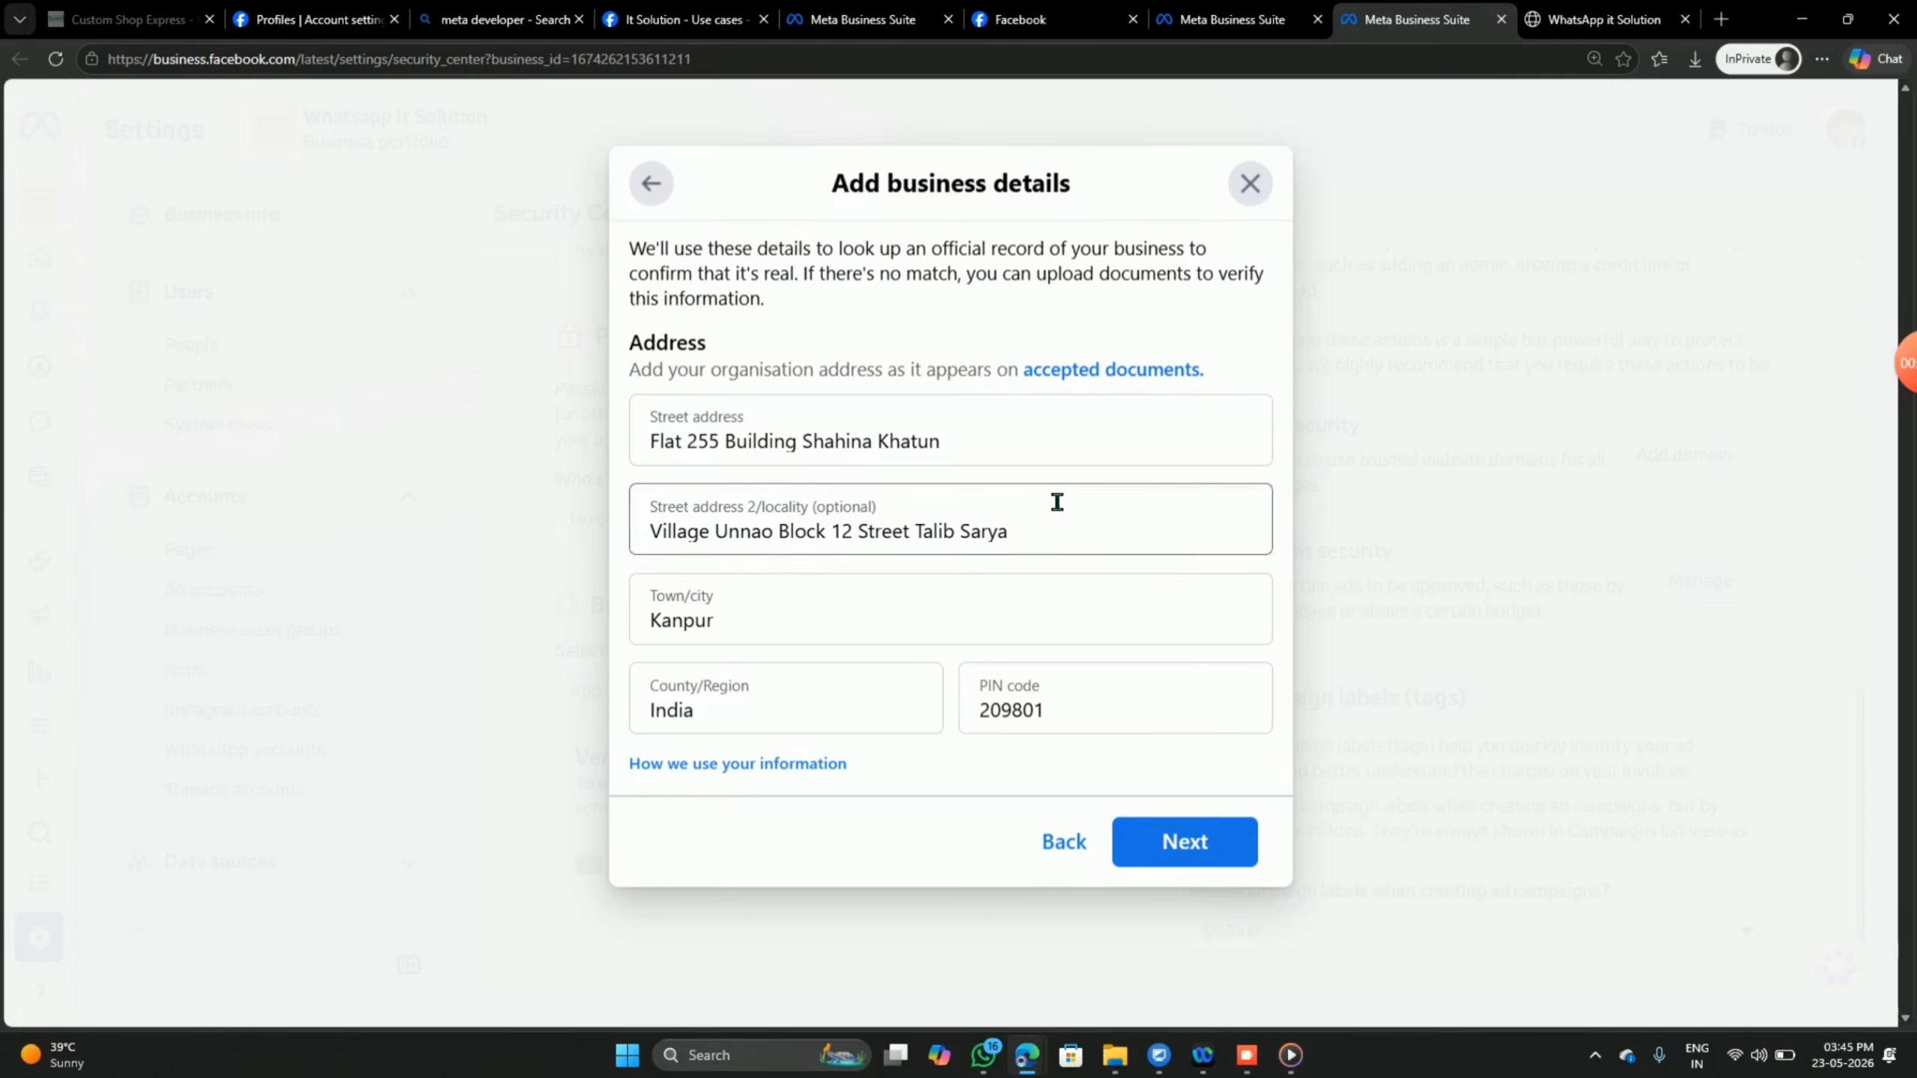
pyautogui.click(1174, 844)
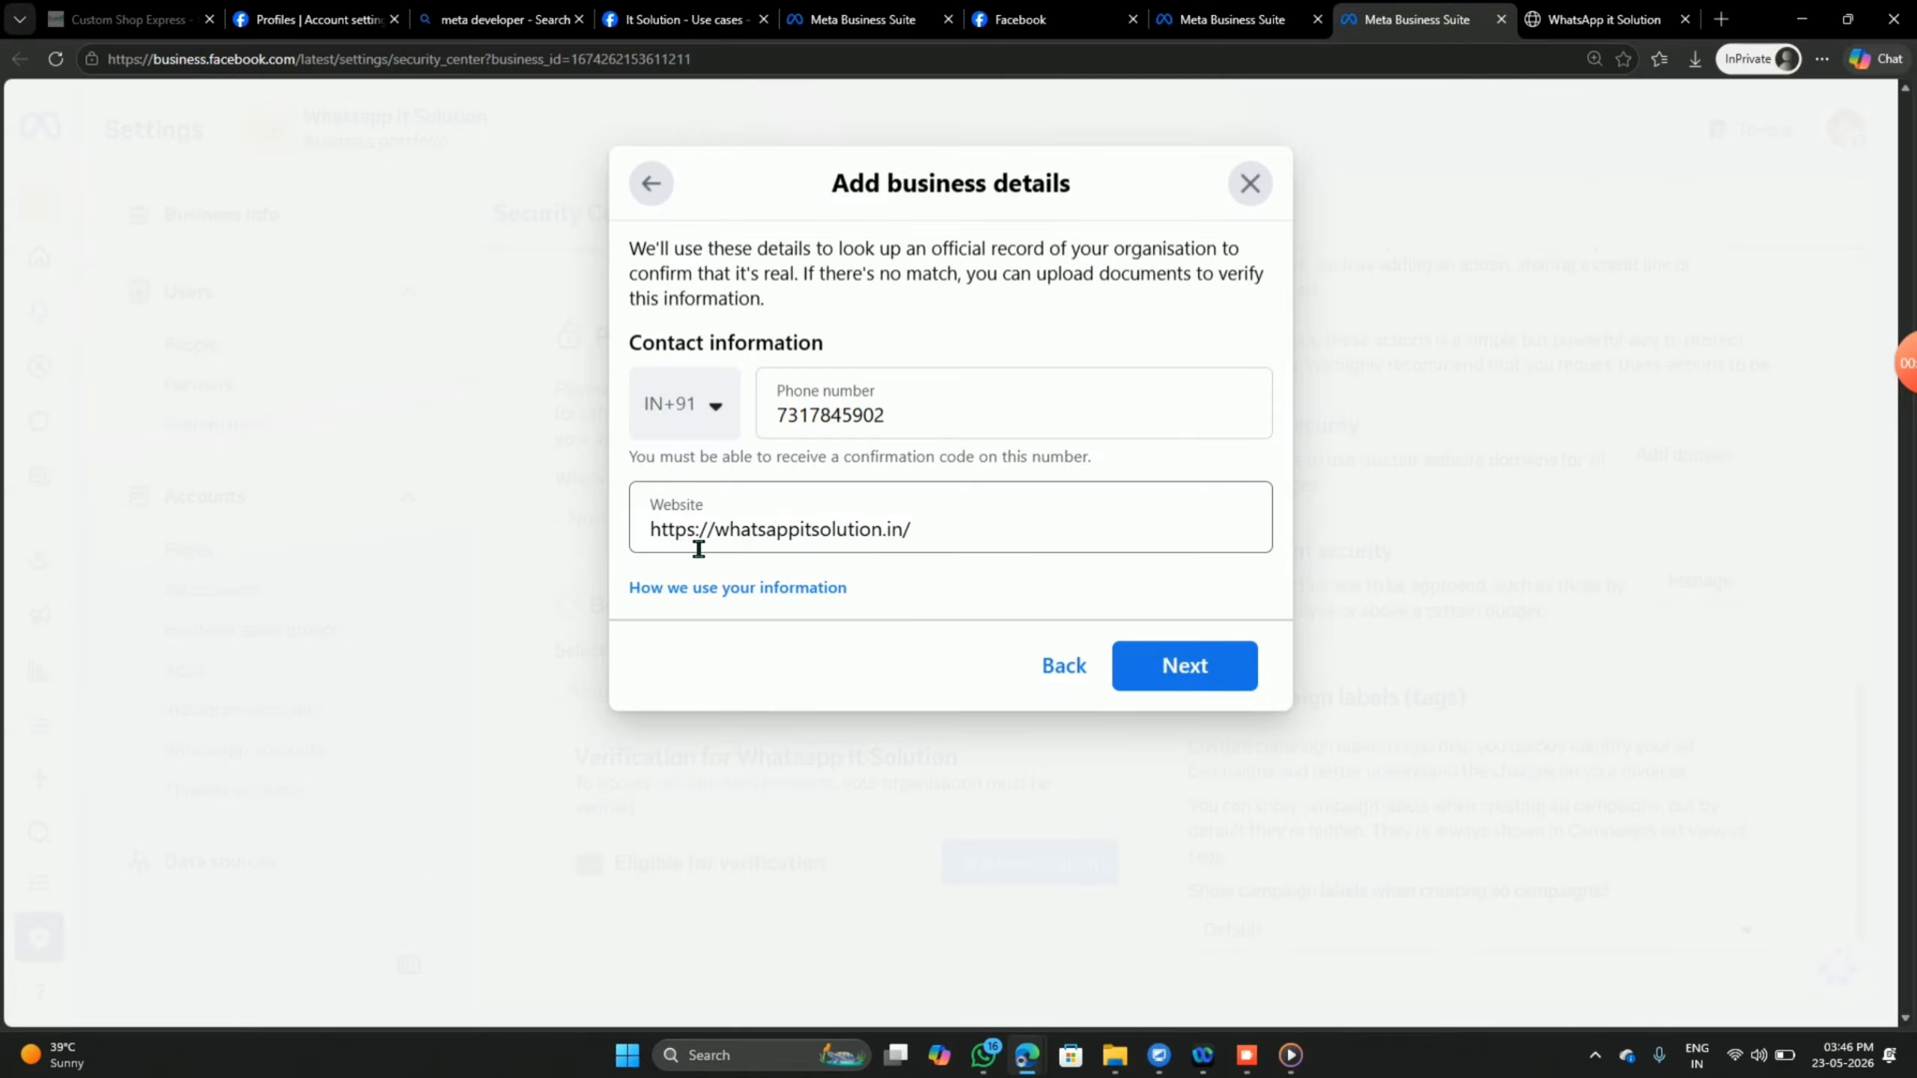
pyautogui.moveTo(663, 538); pyautogui.dragTo(1031, 539)
pyautogui.click(1032, 539)
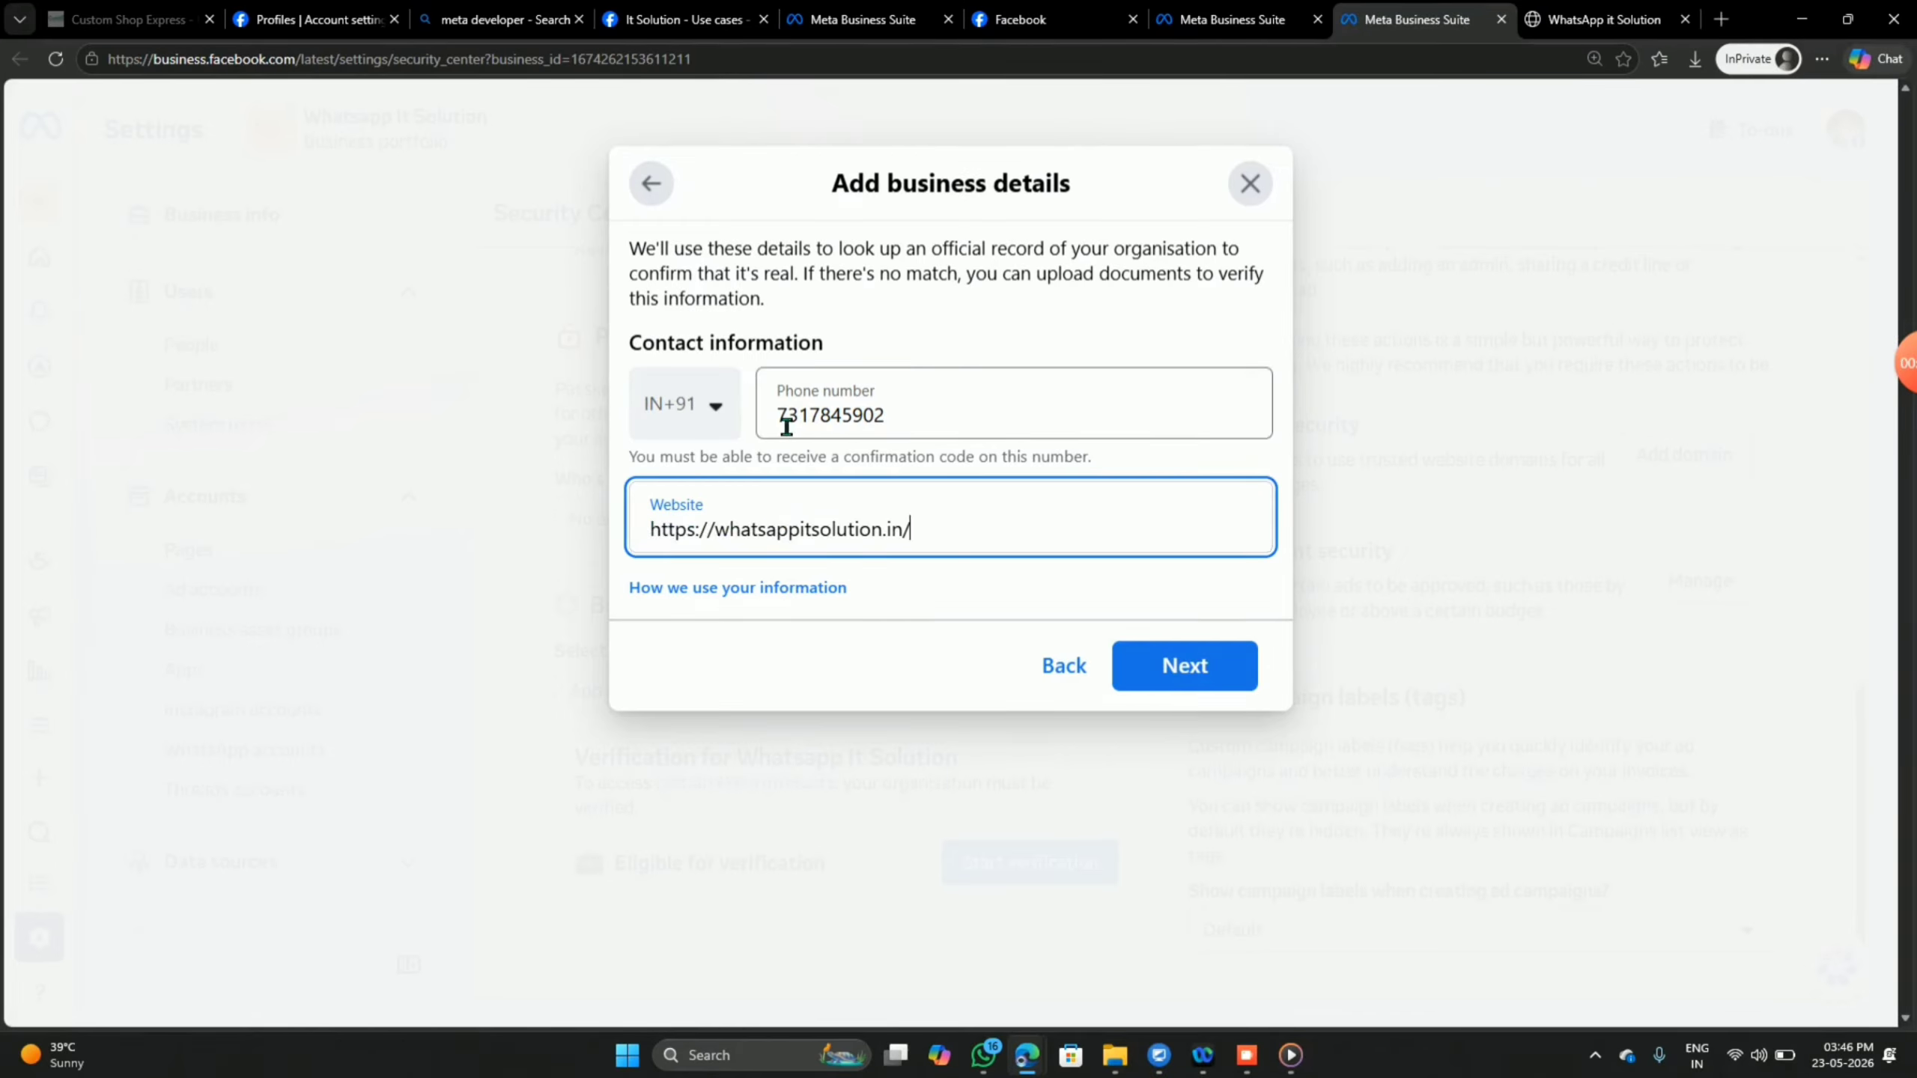
pyautogui.moveTo(785, 427); pyautogui.dragTo(917, 428)
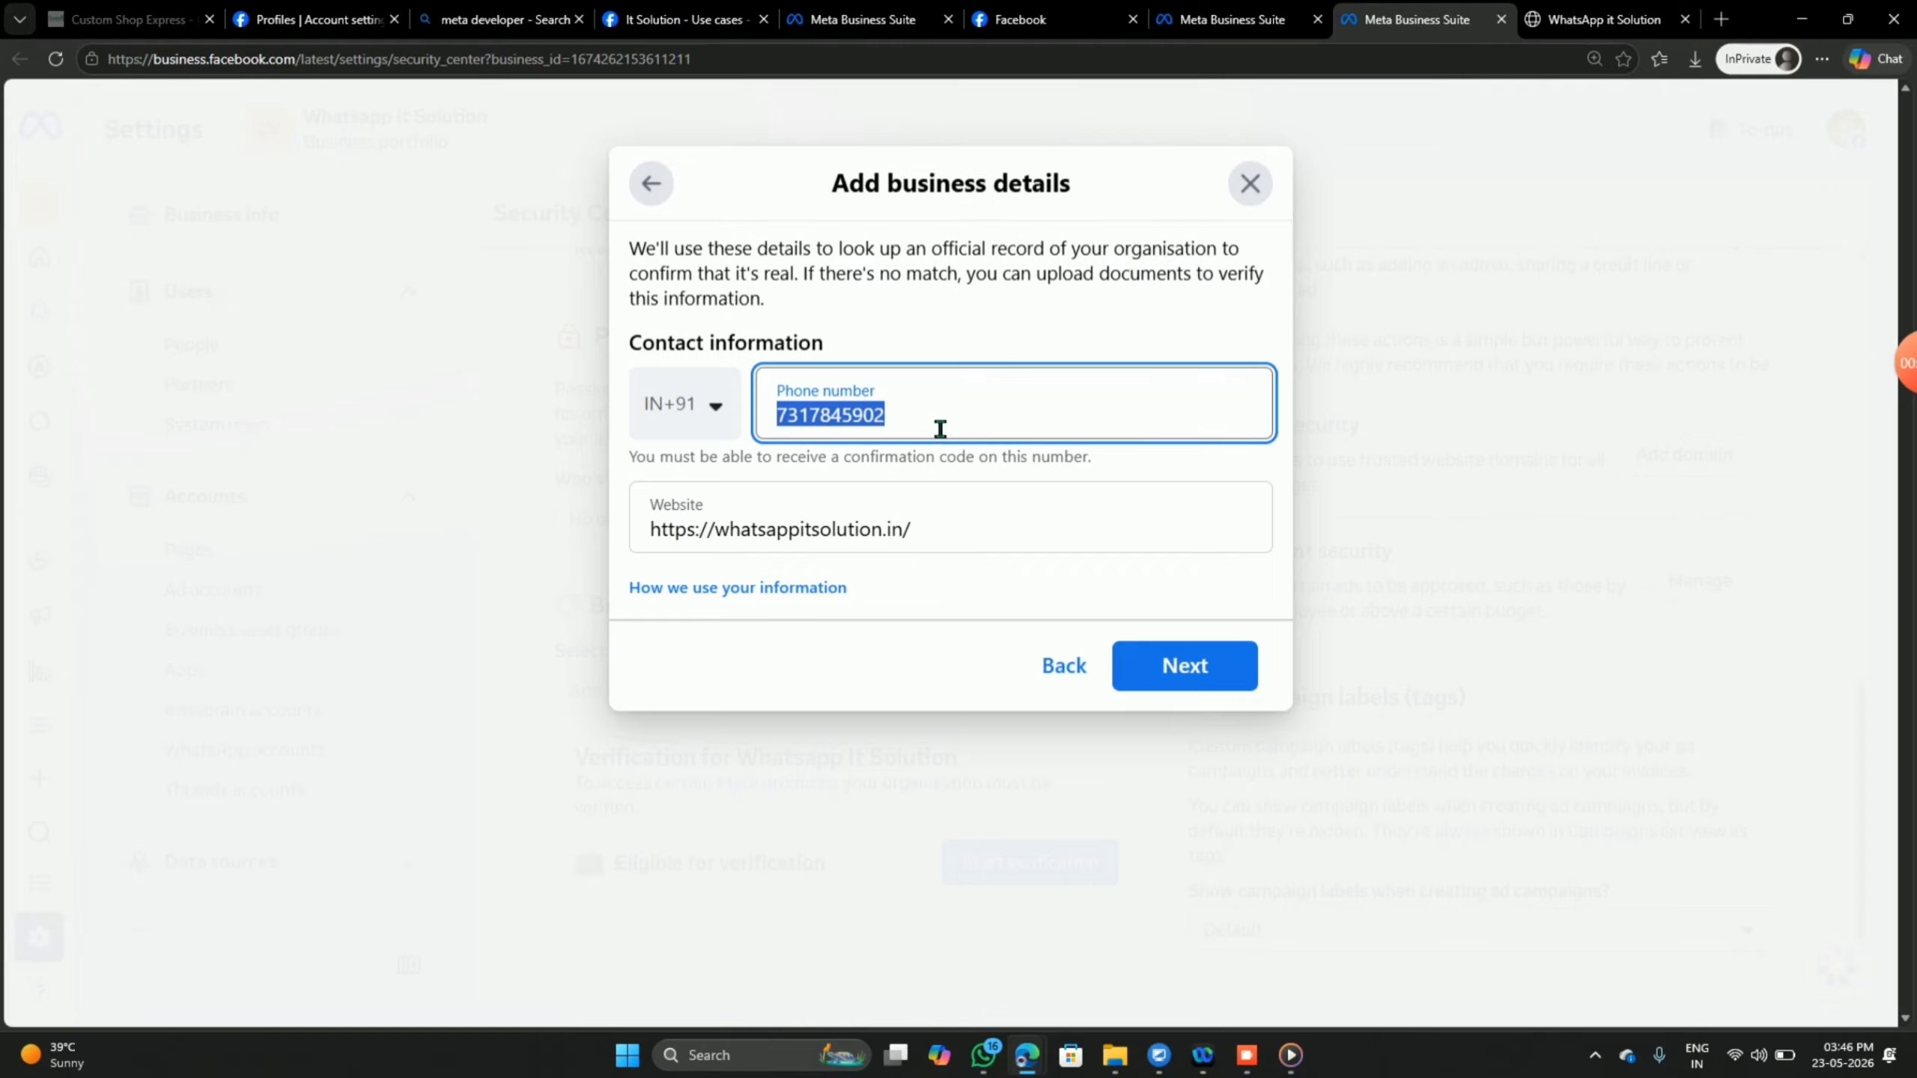
pyautogui.click(943, 426)
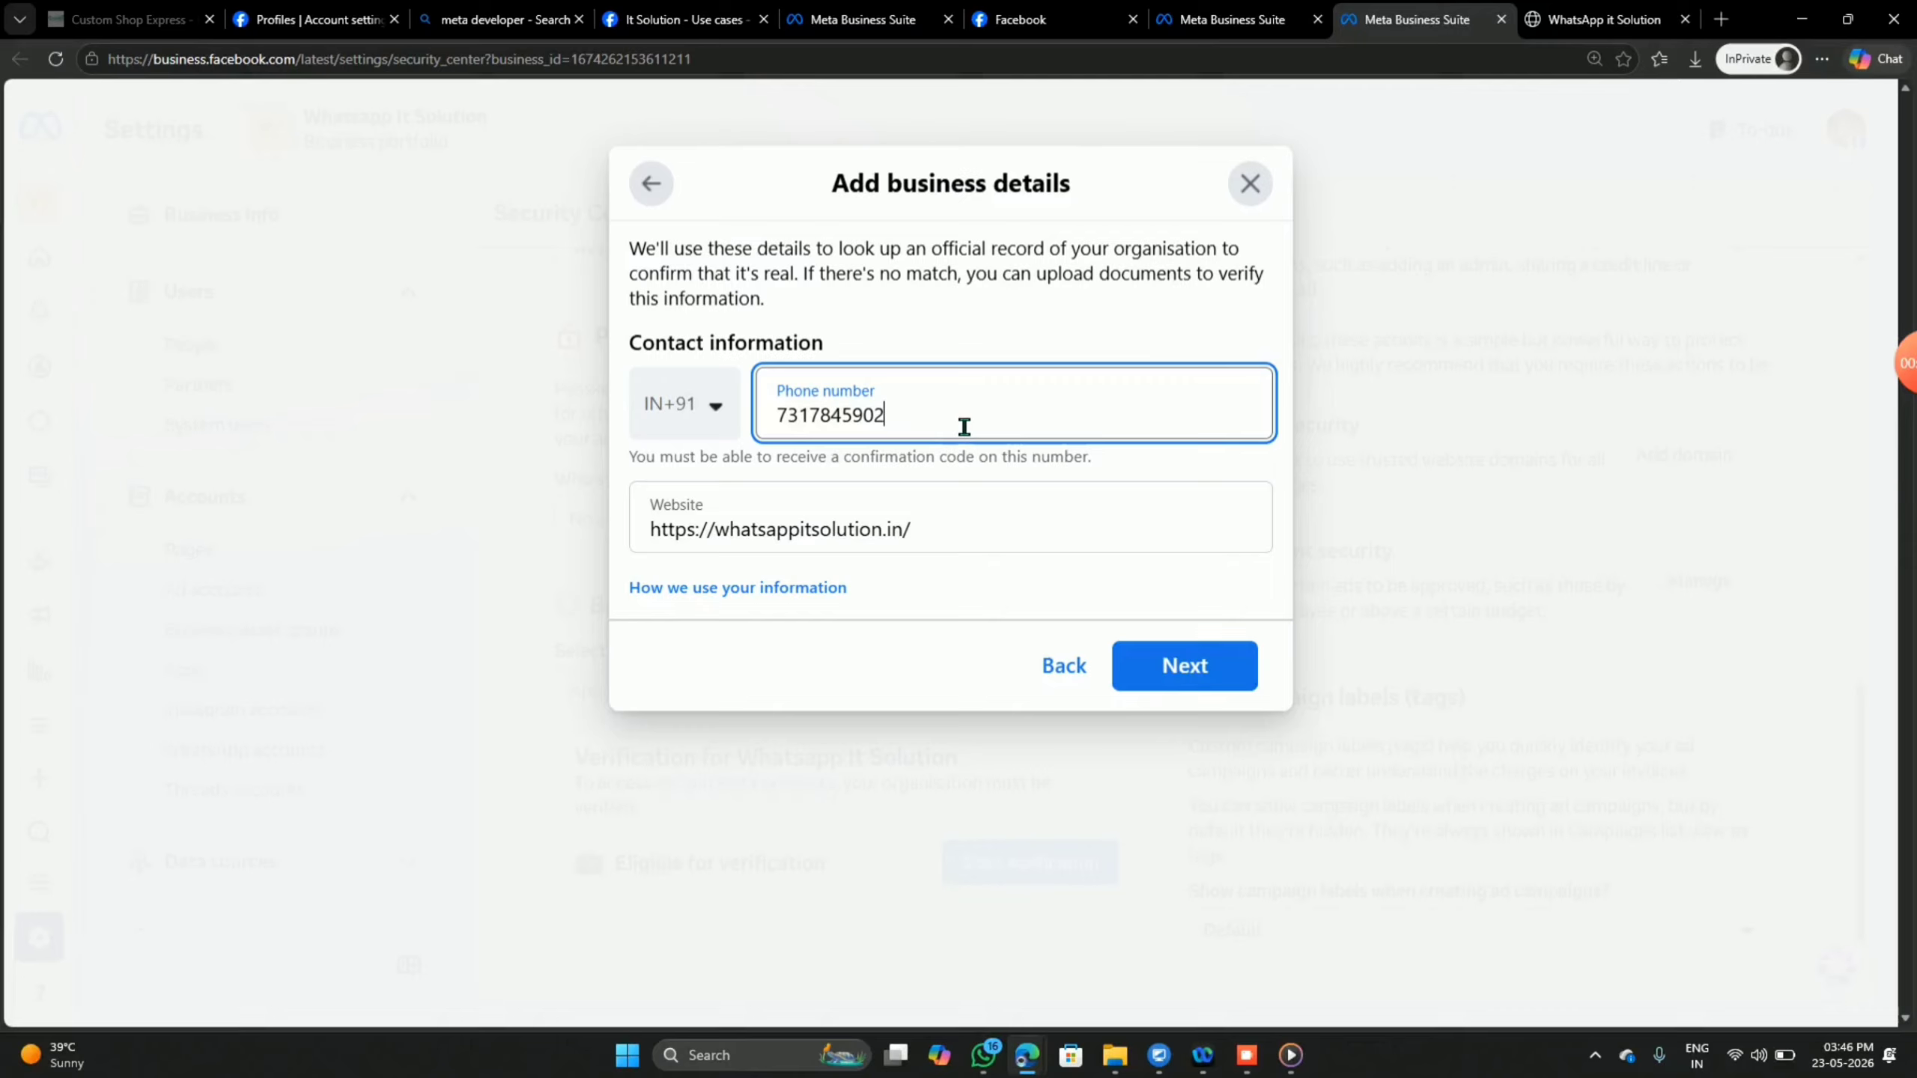
pyautogui.click(1214, 683)
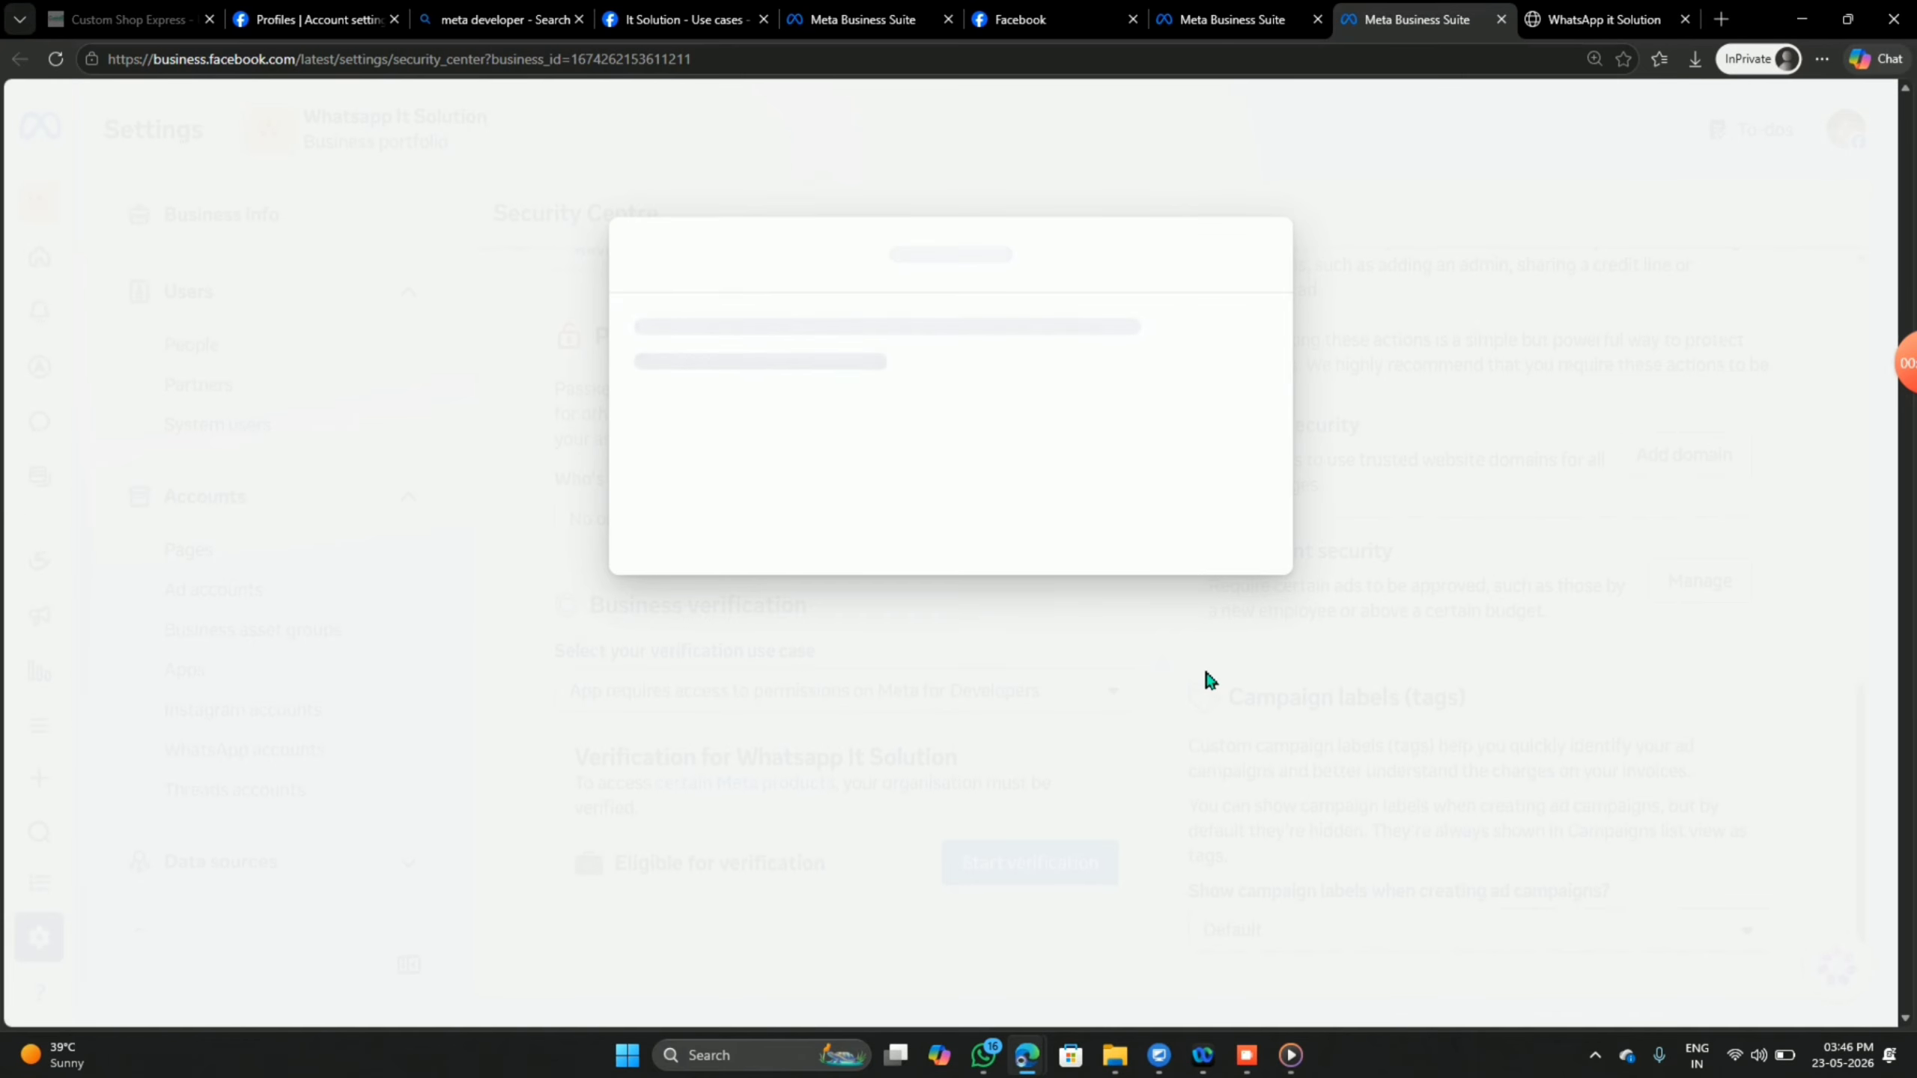
# - Pass the reCAPTCHA by selecting the four traffic-light tiles and verifying
pyautogui.click(662, 287)
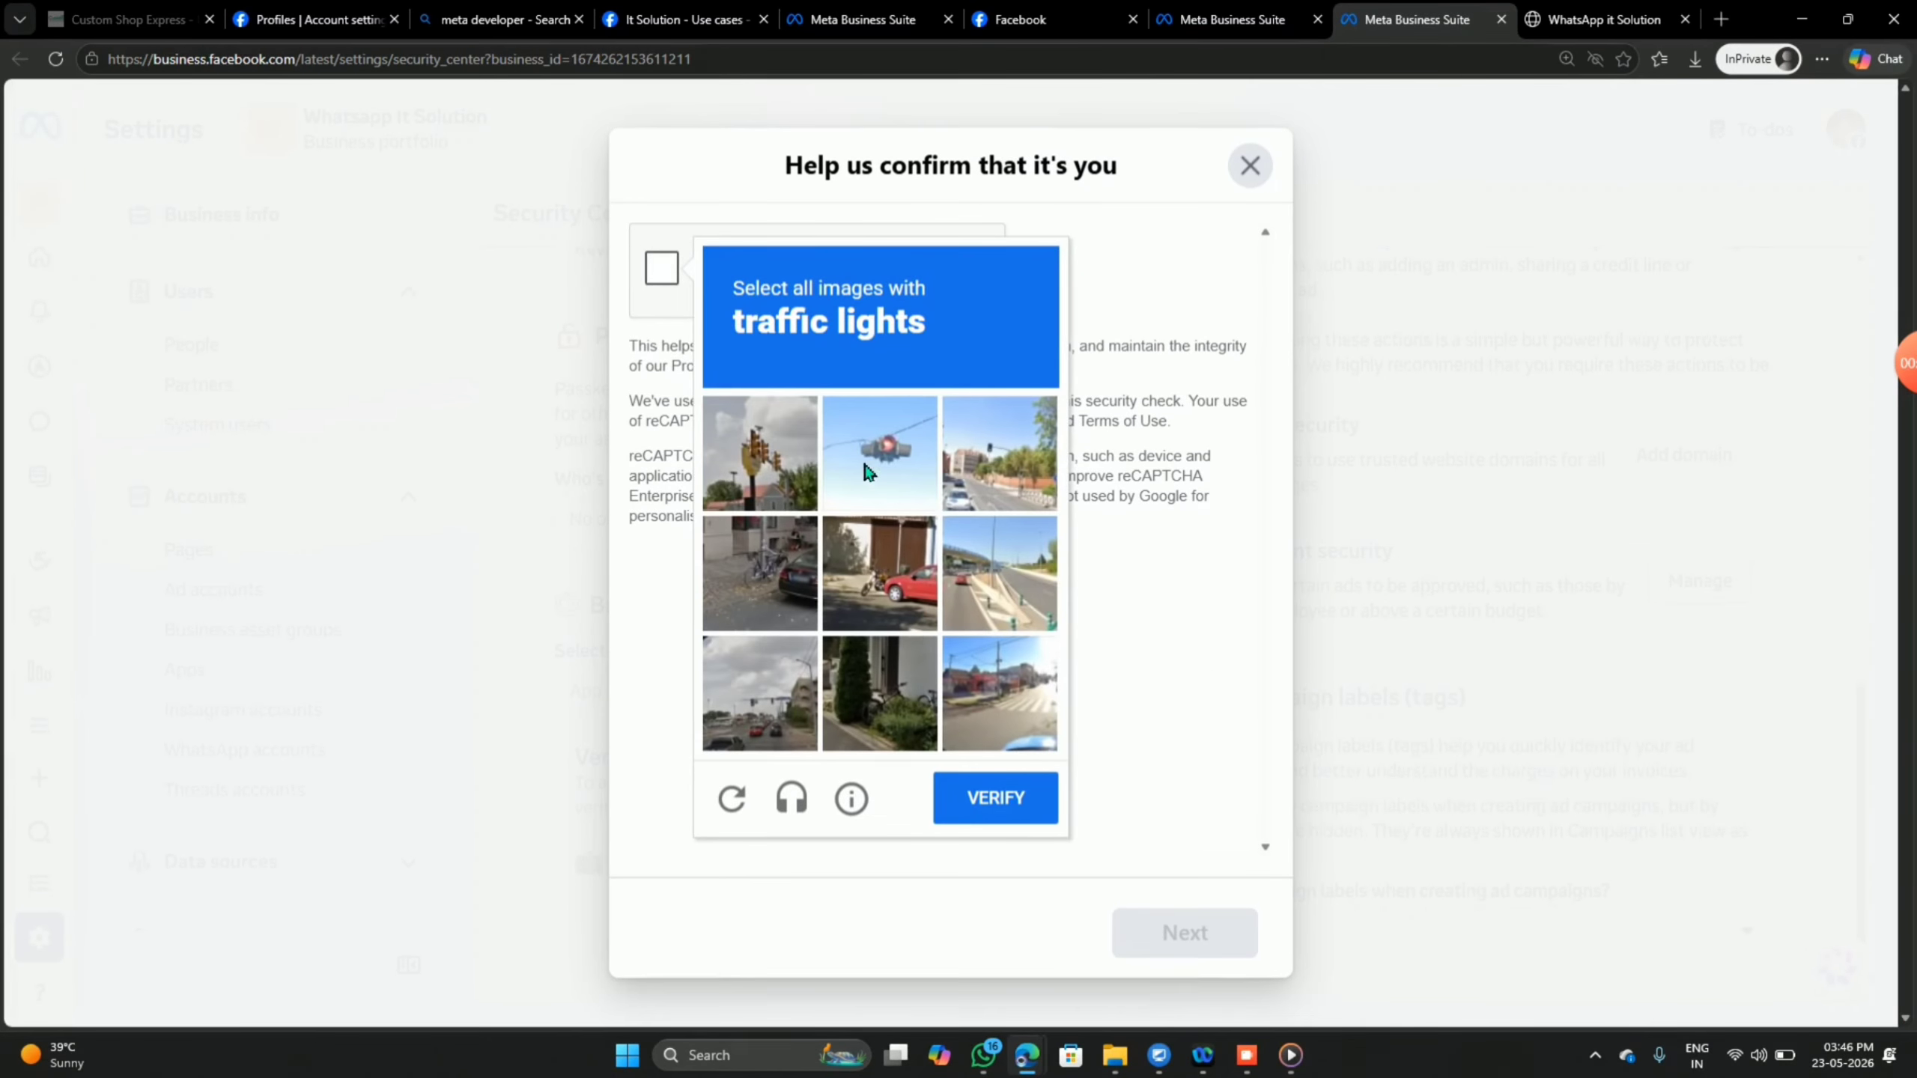
pyautogui.click(879, 453)
pyautogui.click(760, 453)
pyautogui.click(999, 453)
pyautogui.click(759, 693)
pyautogui.click(1002, 800)
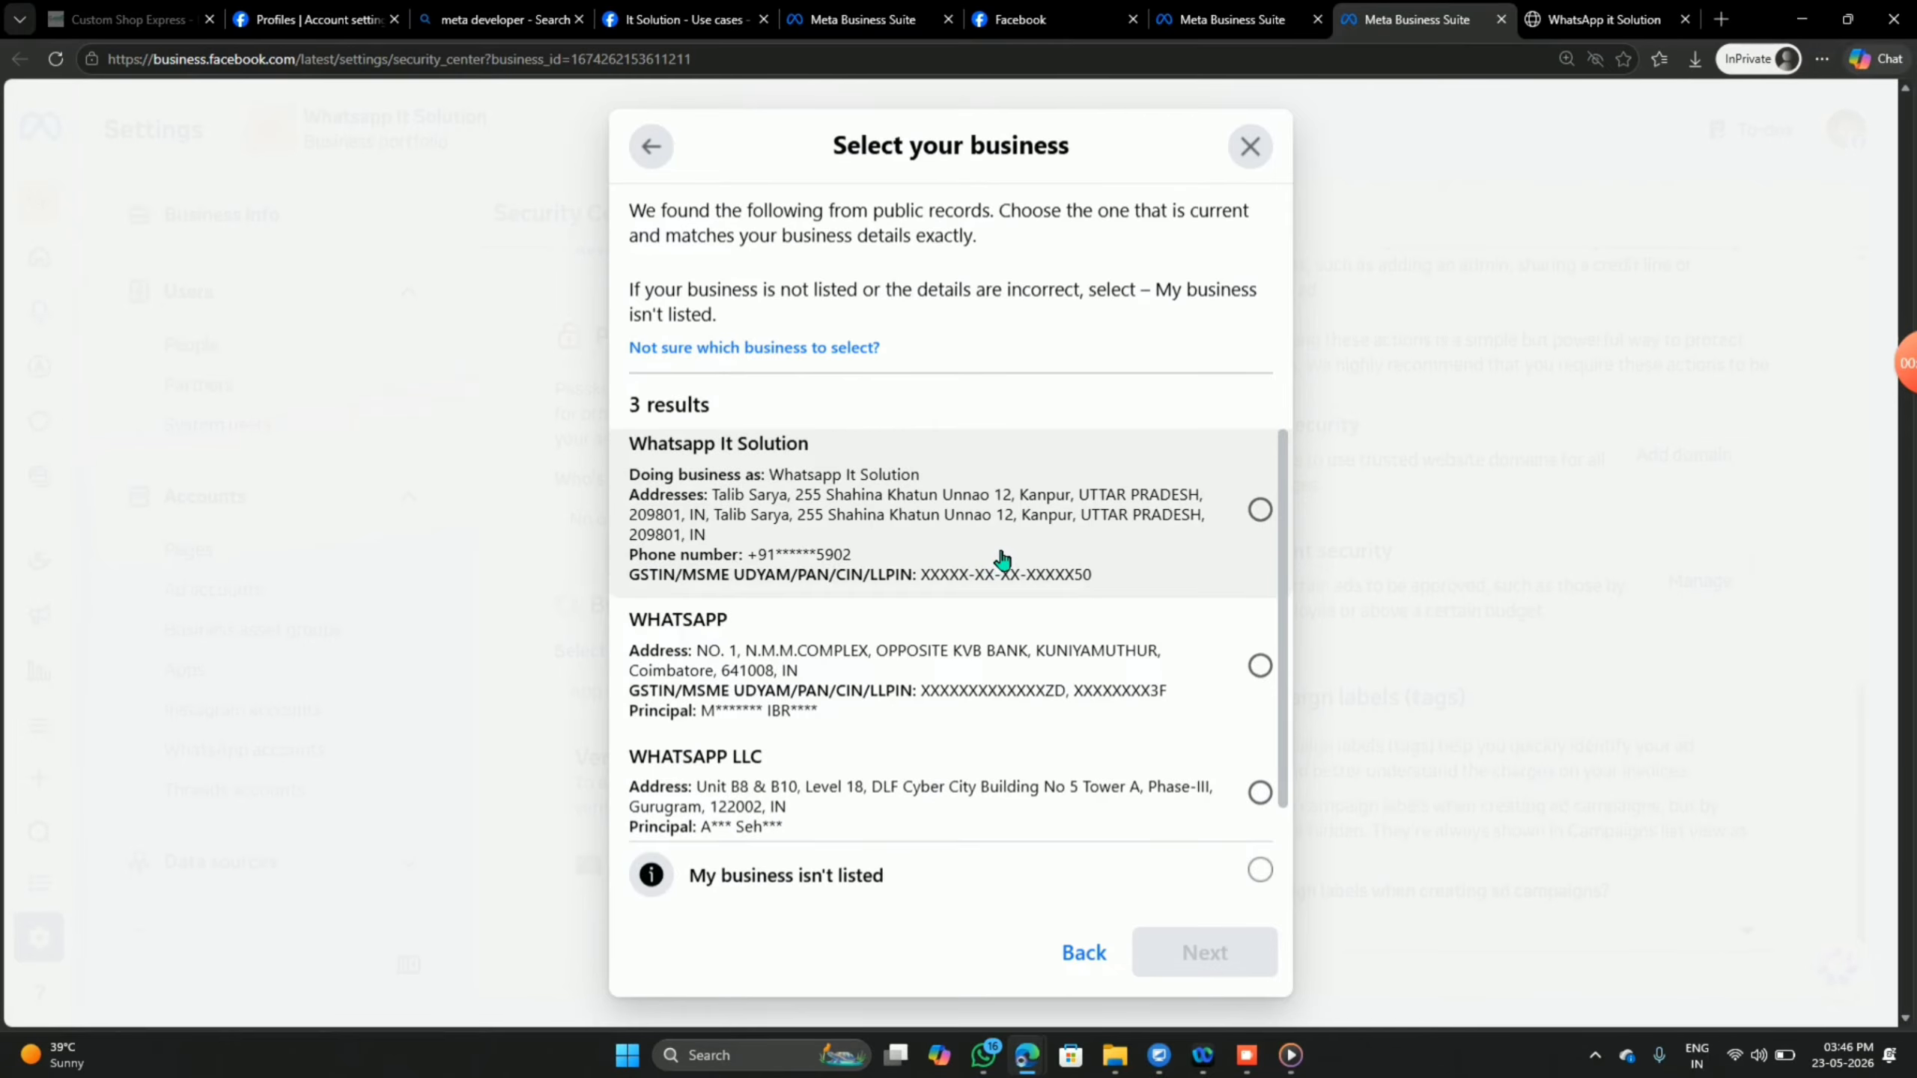
# - Choose the matching Whatsapp It Solution public record and continue
pyautogui.scroll(-1, 1002, 559)
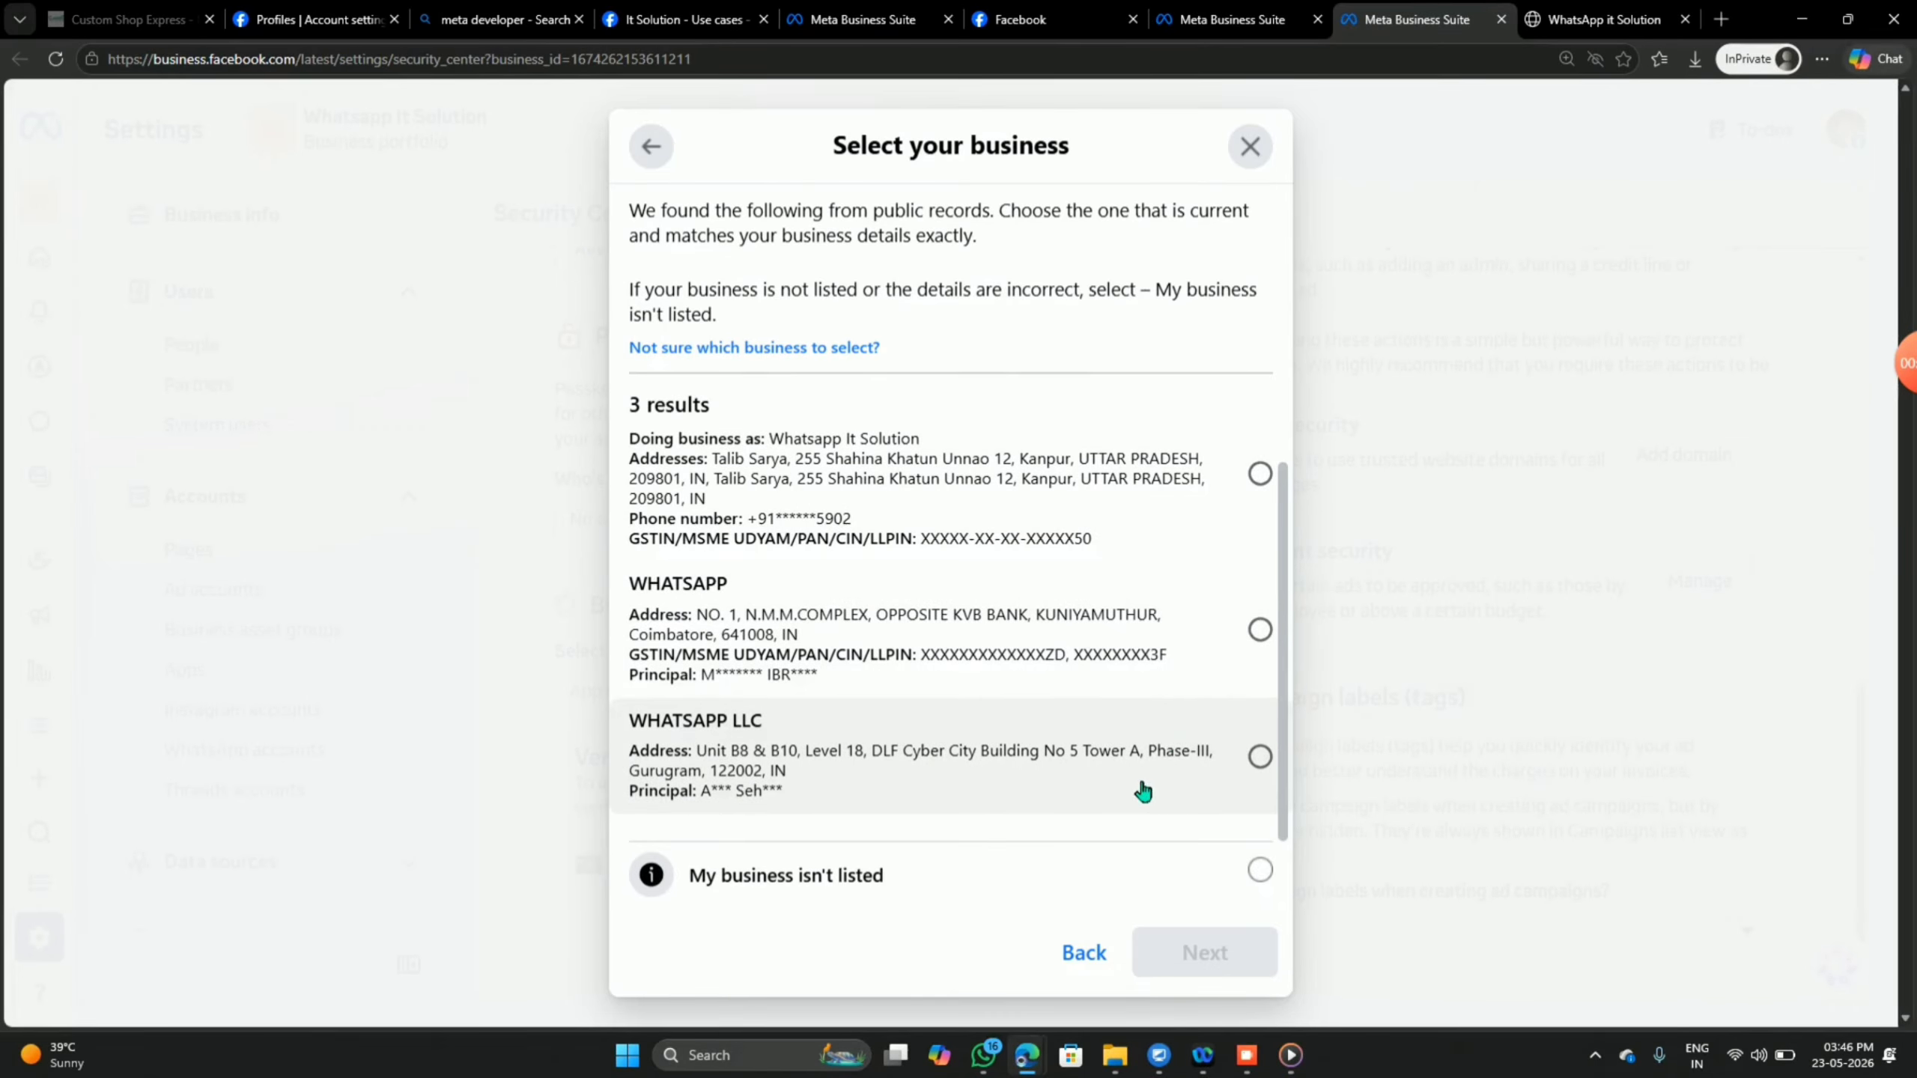
pyautogui.click(928, 548)
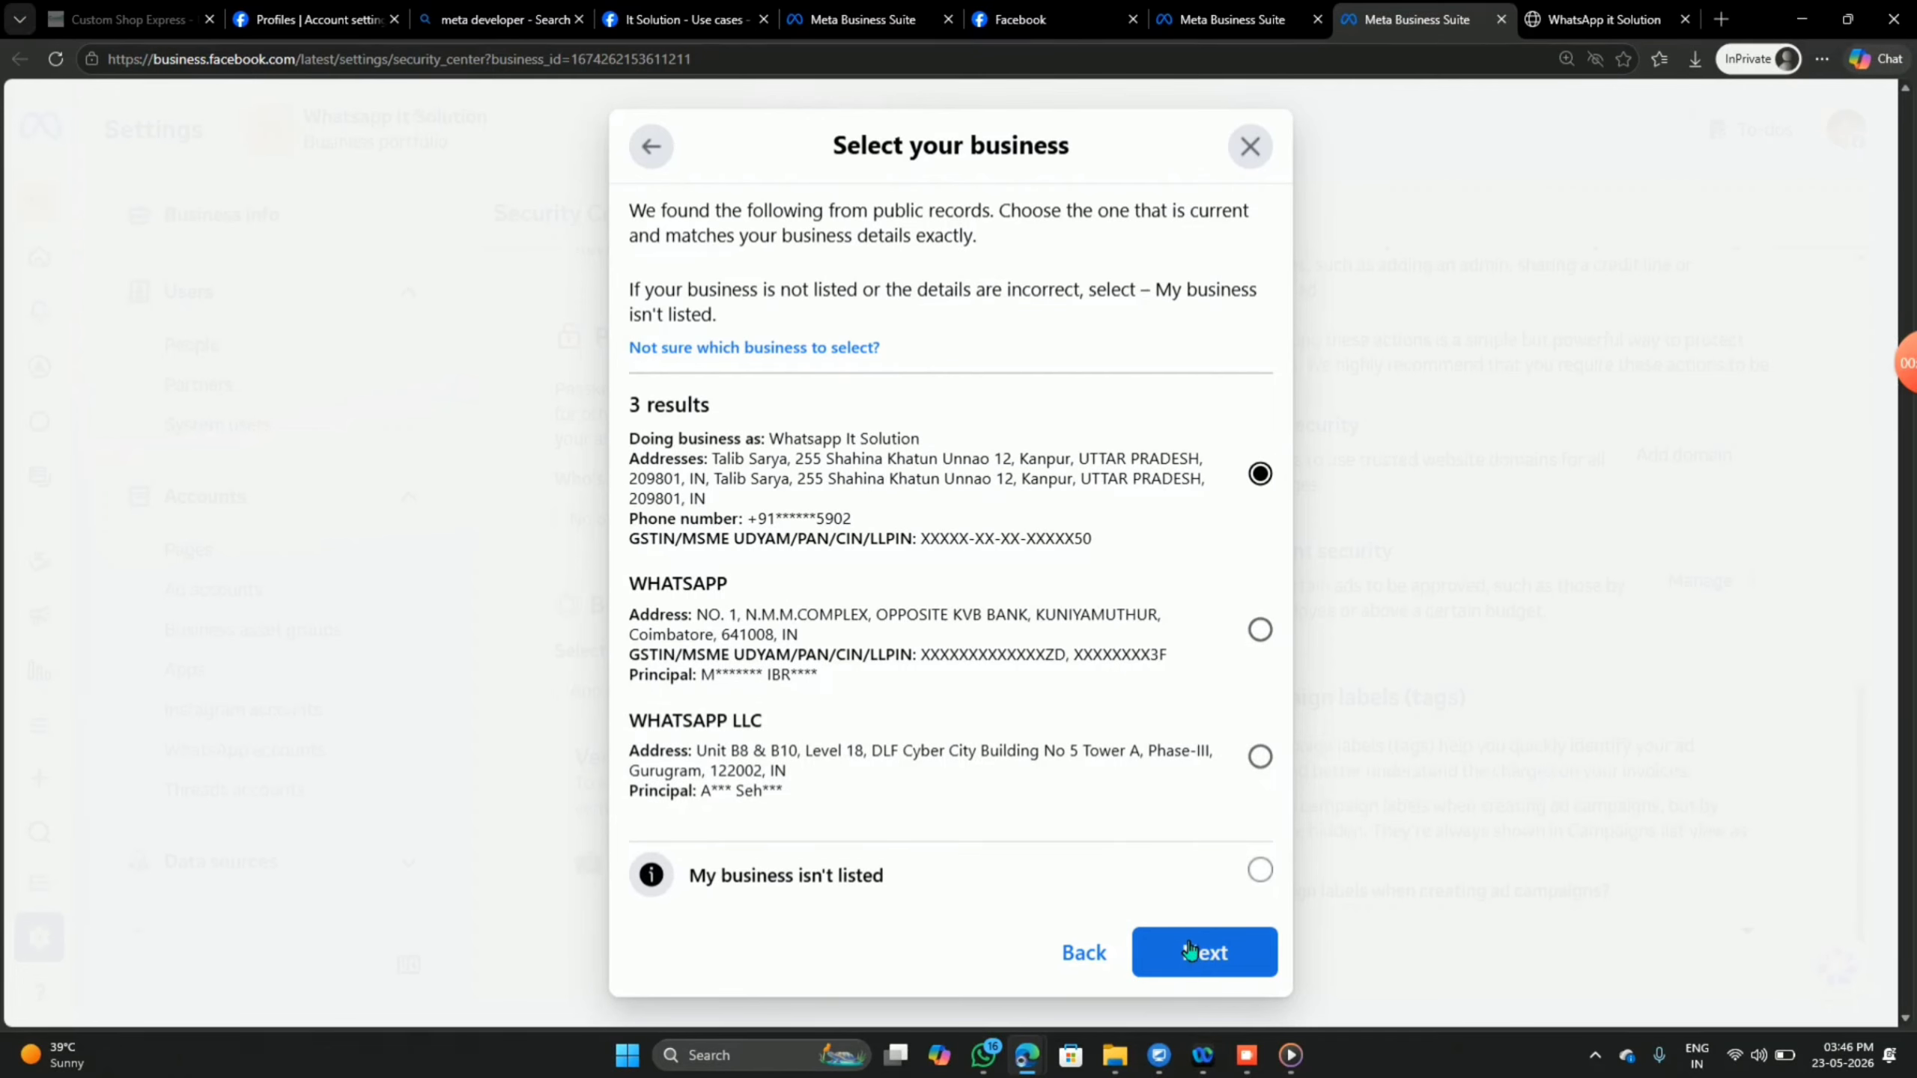
pyautogui.click(1190, 952)
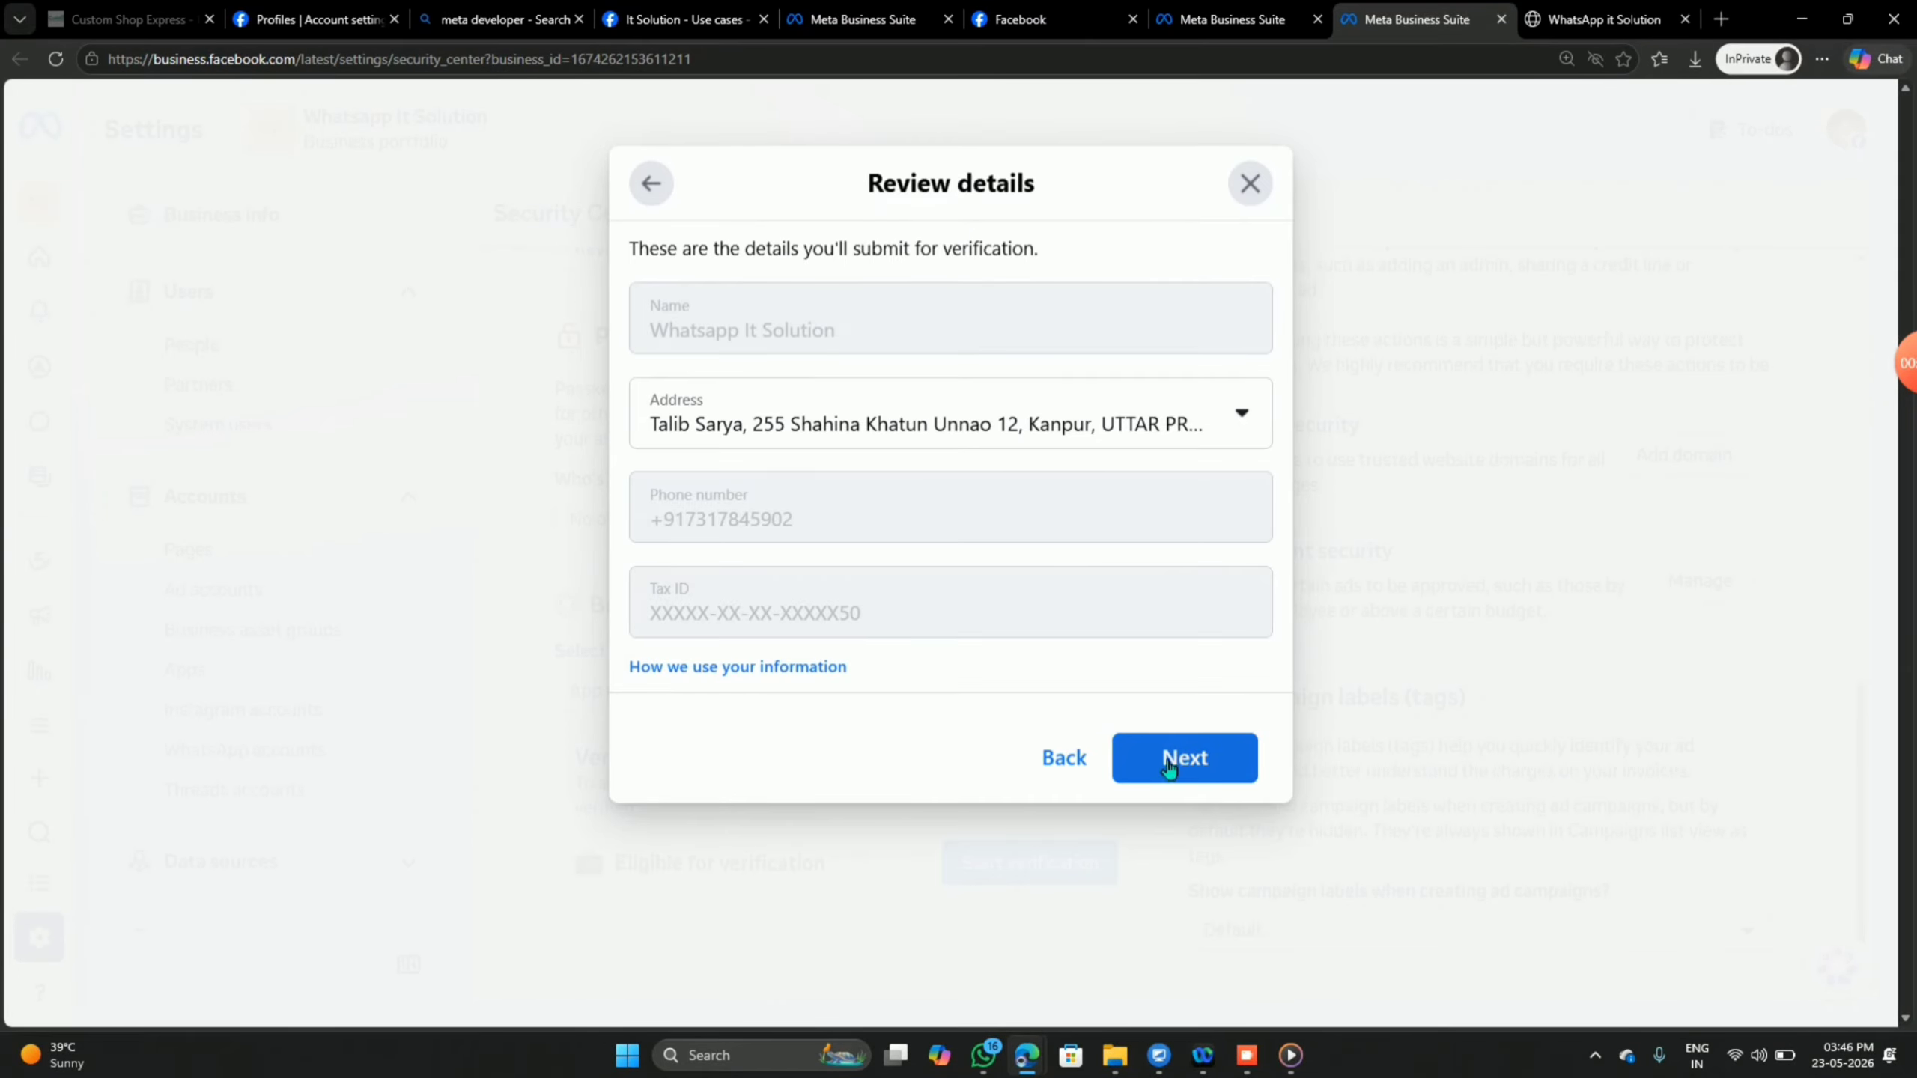
# - Approve the reviewed details and choose Text message (SMS) for phone confirmation
pyautogui.click(1183, 758)
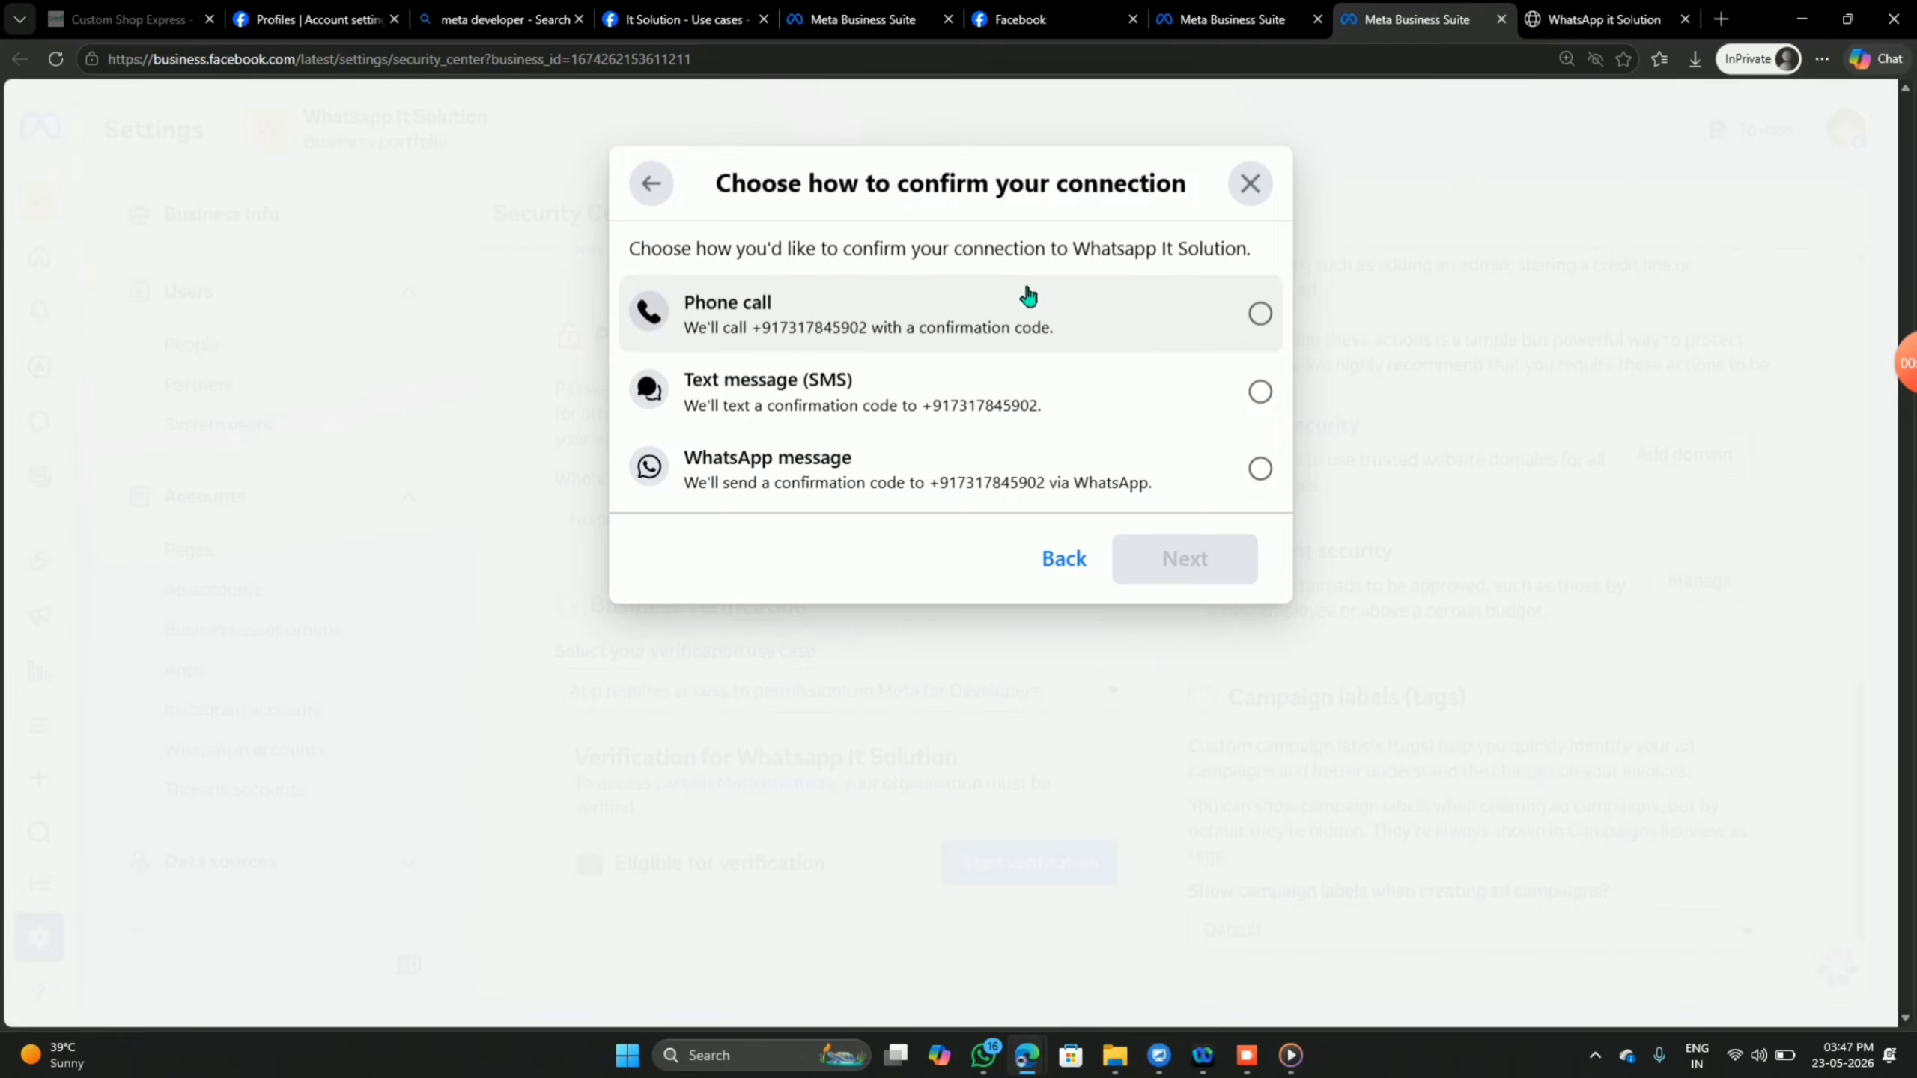
pyautogui.click(881, 396)
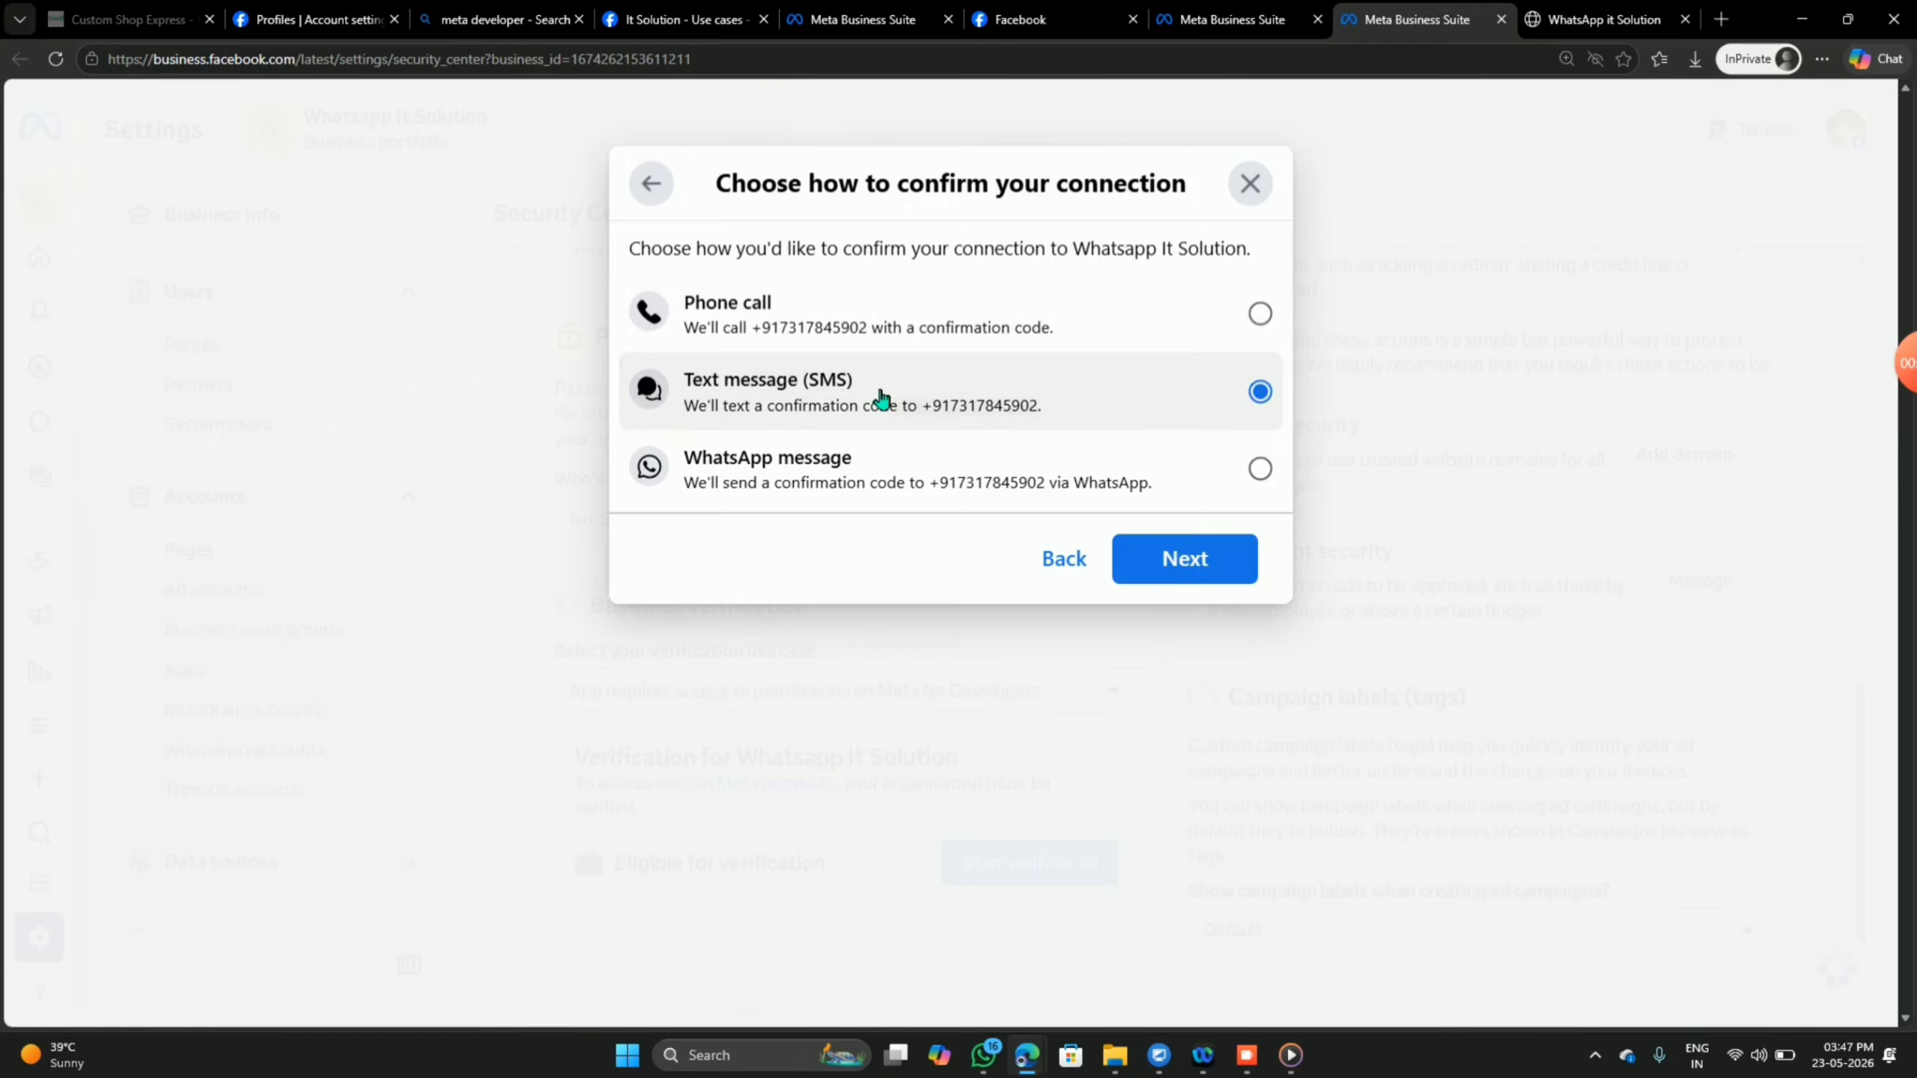
pyautogui.click(1182, 572)
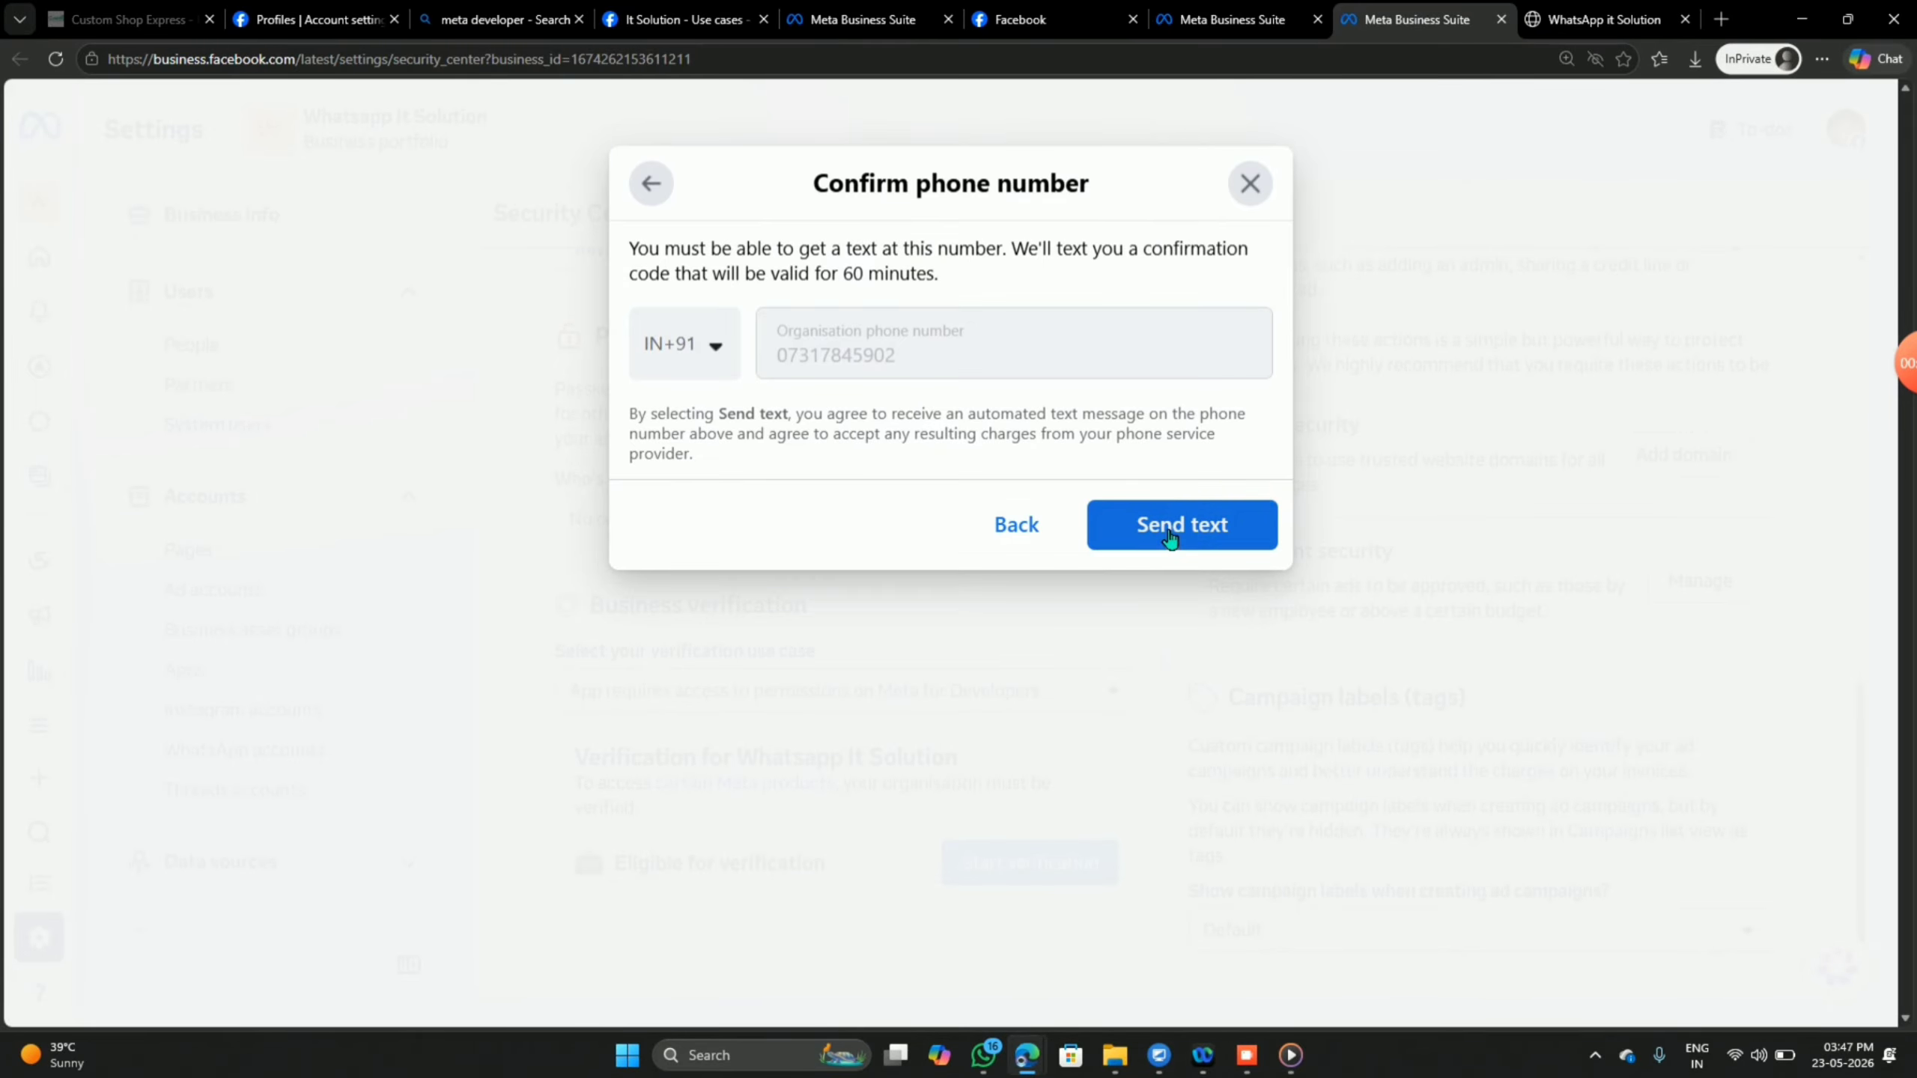
# - Have the code texted, then enter and submit the received confirmation code
pyautogui.click(1170, 538)
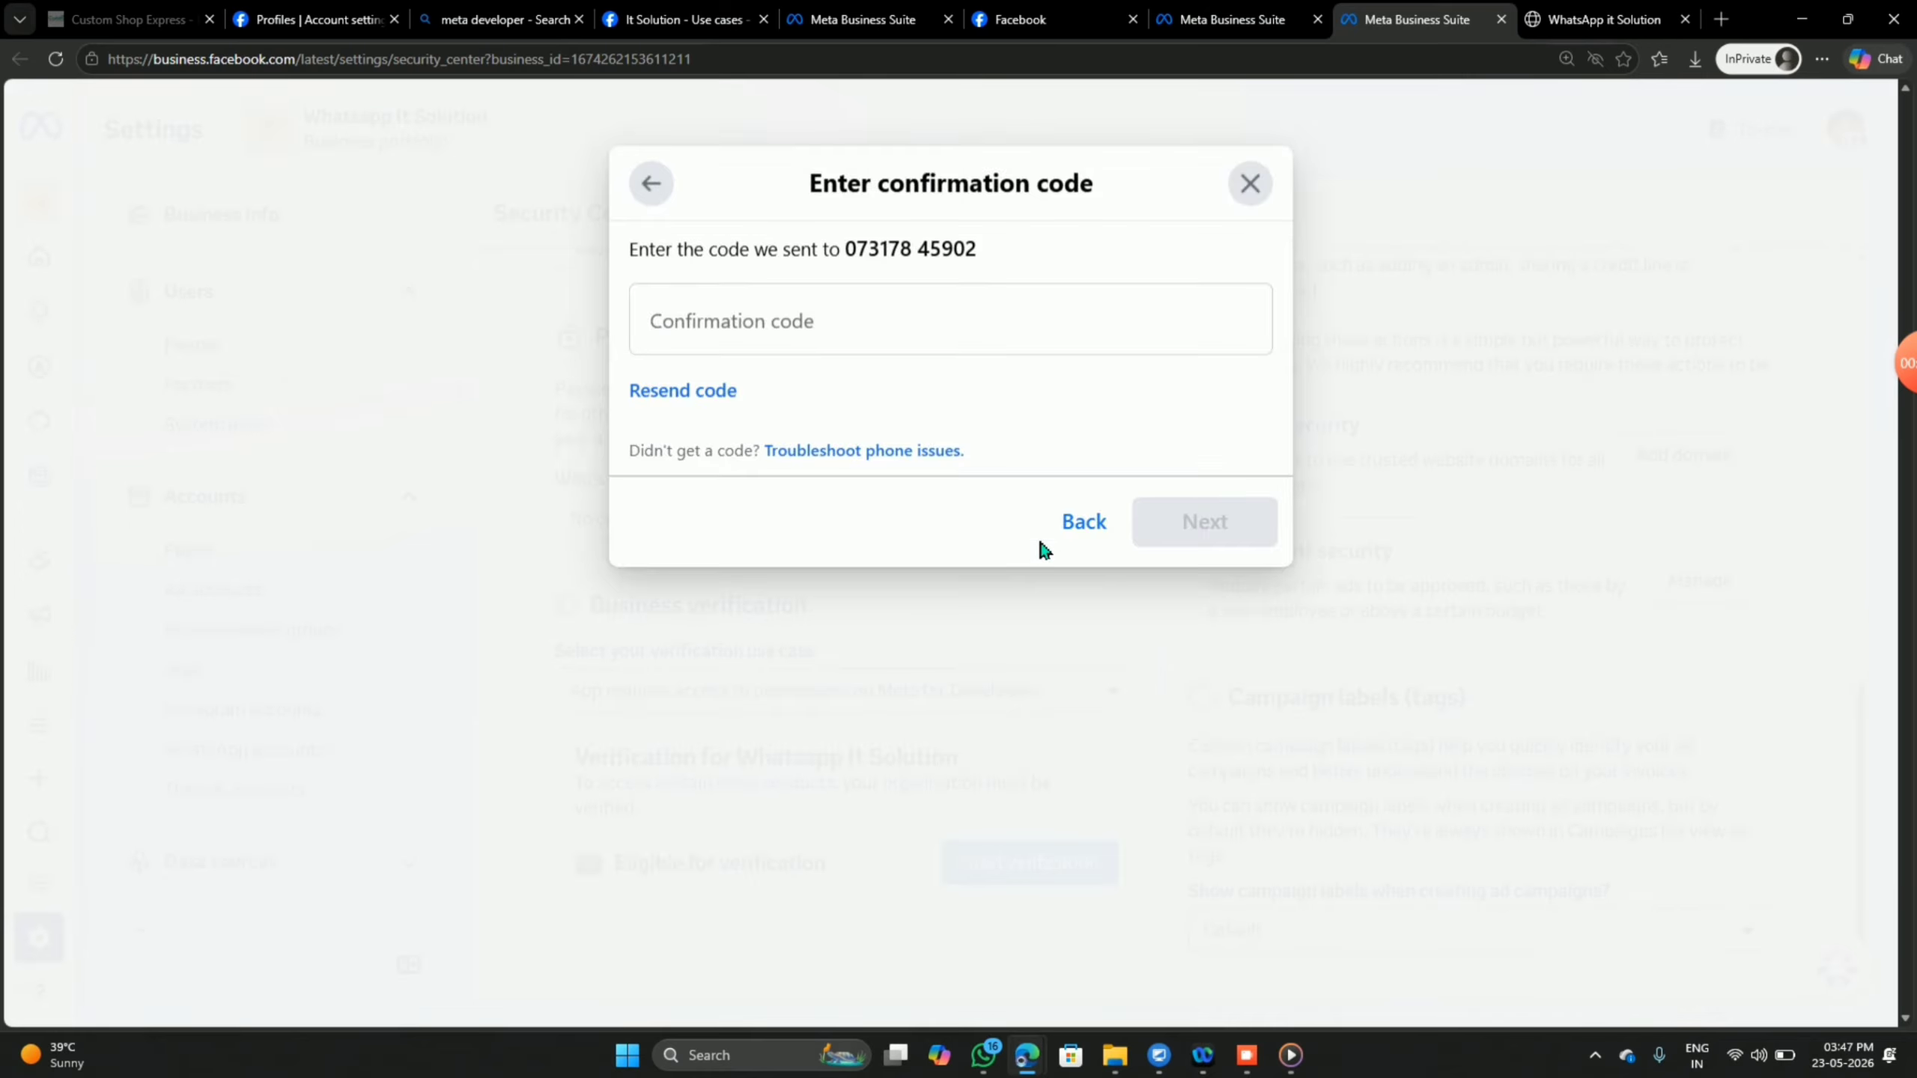
pyautogui.click(921, 342)
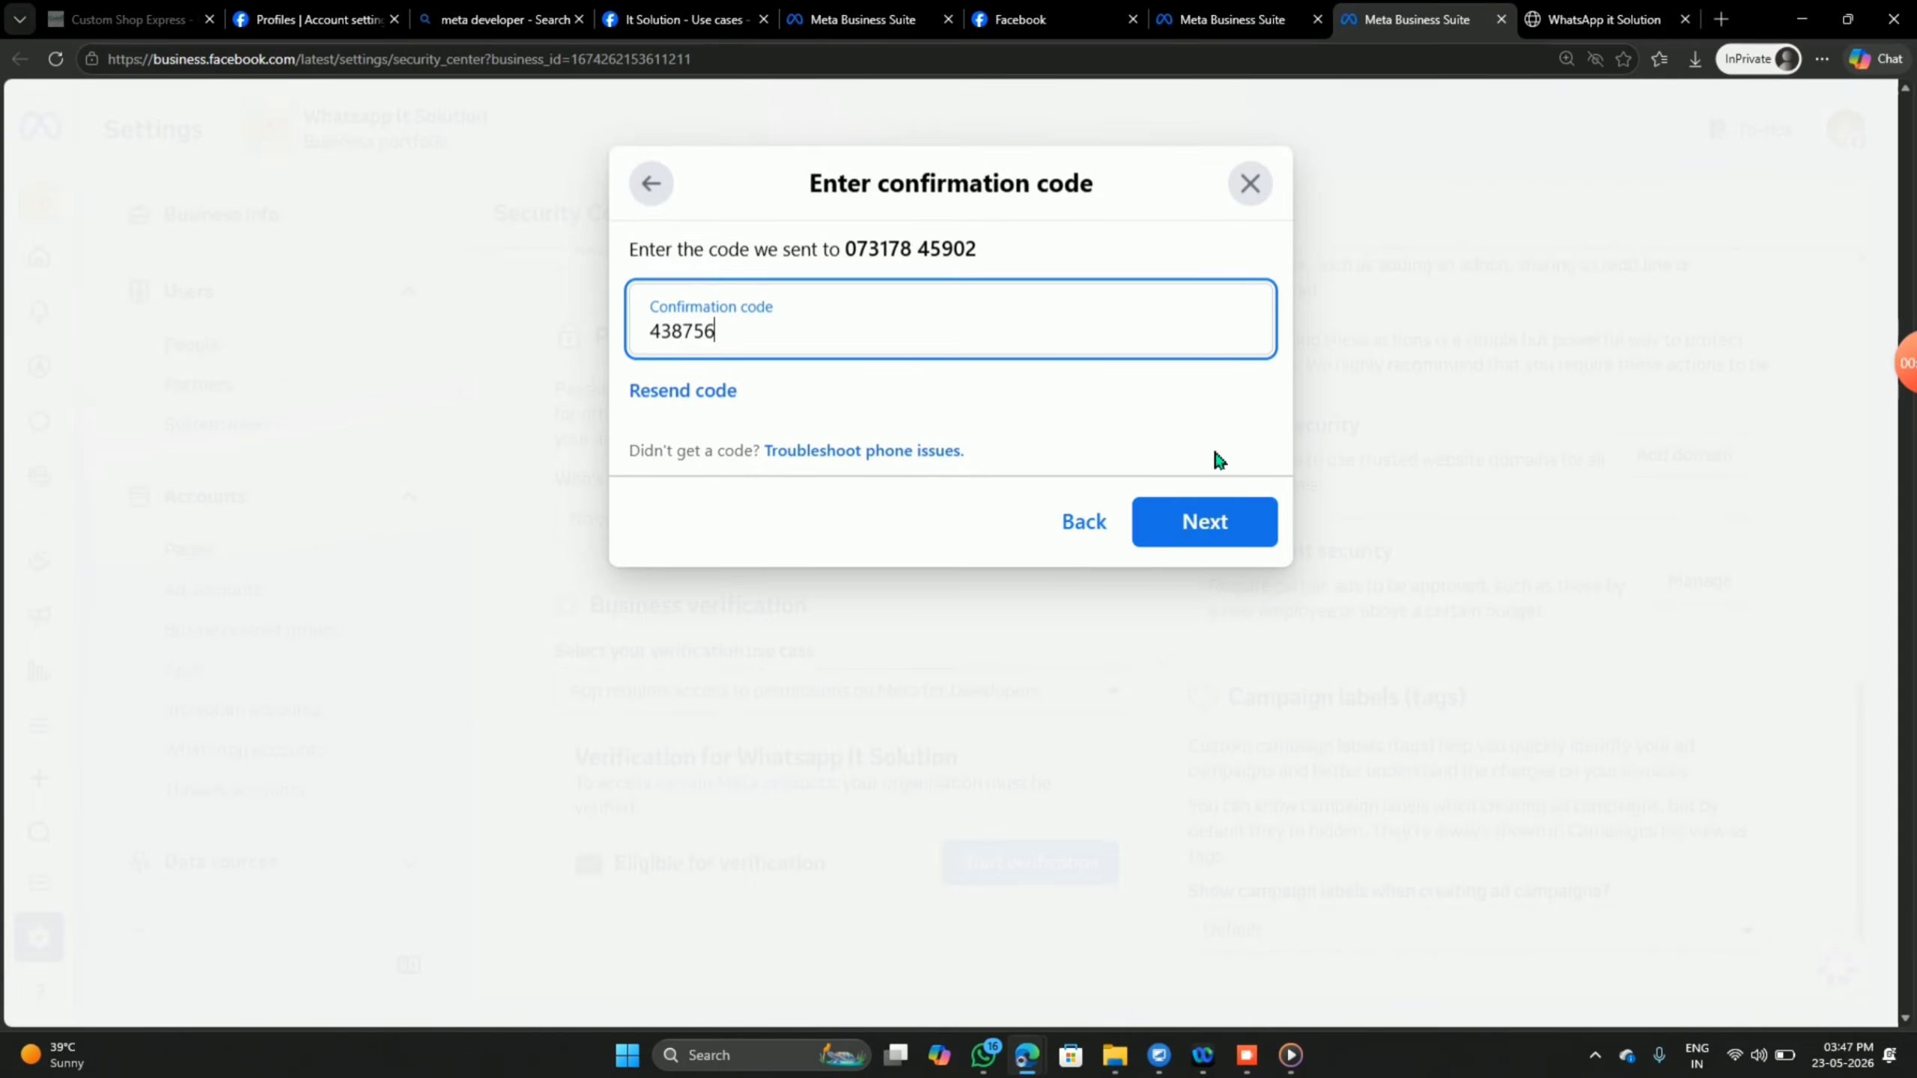
pyautogui.click(1220, 521)
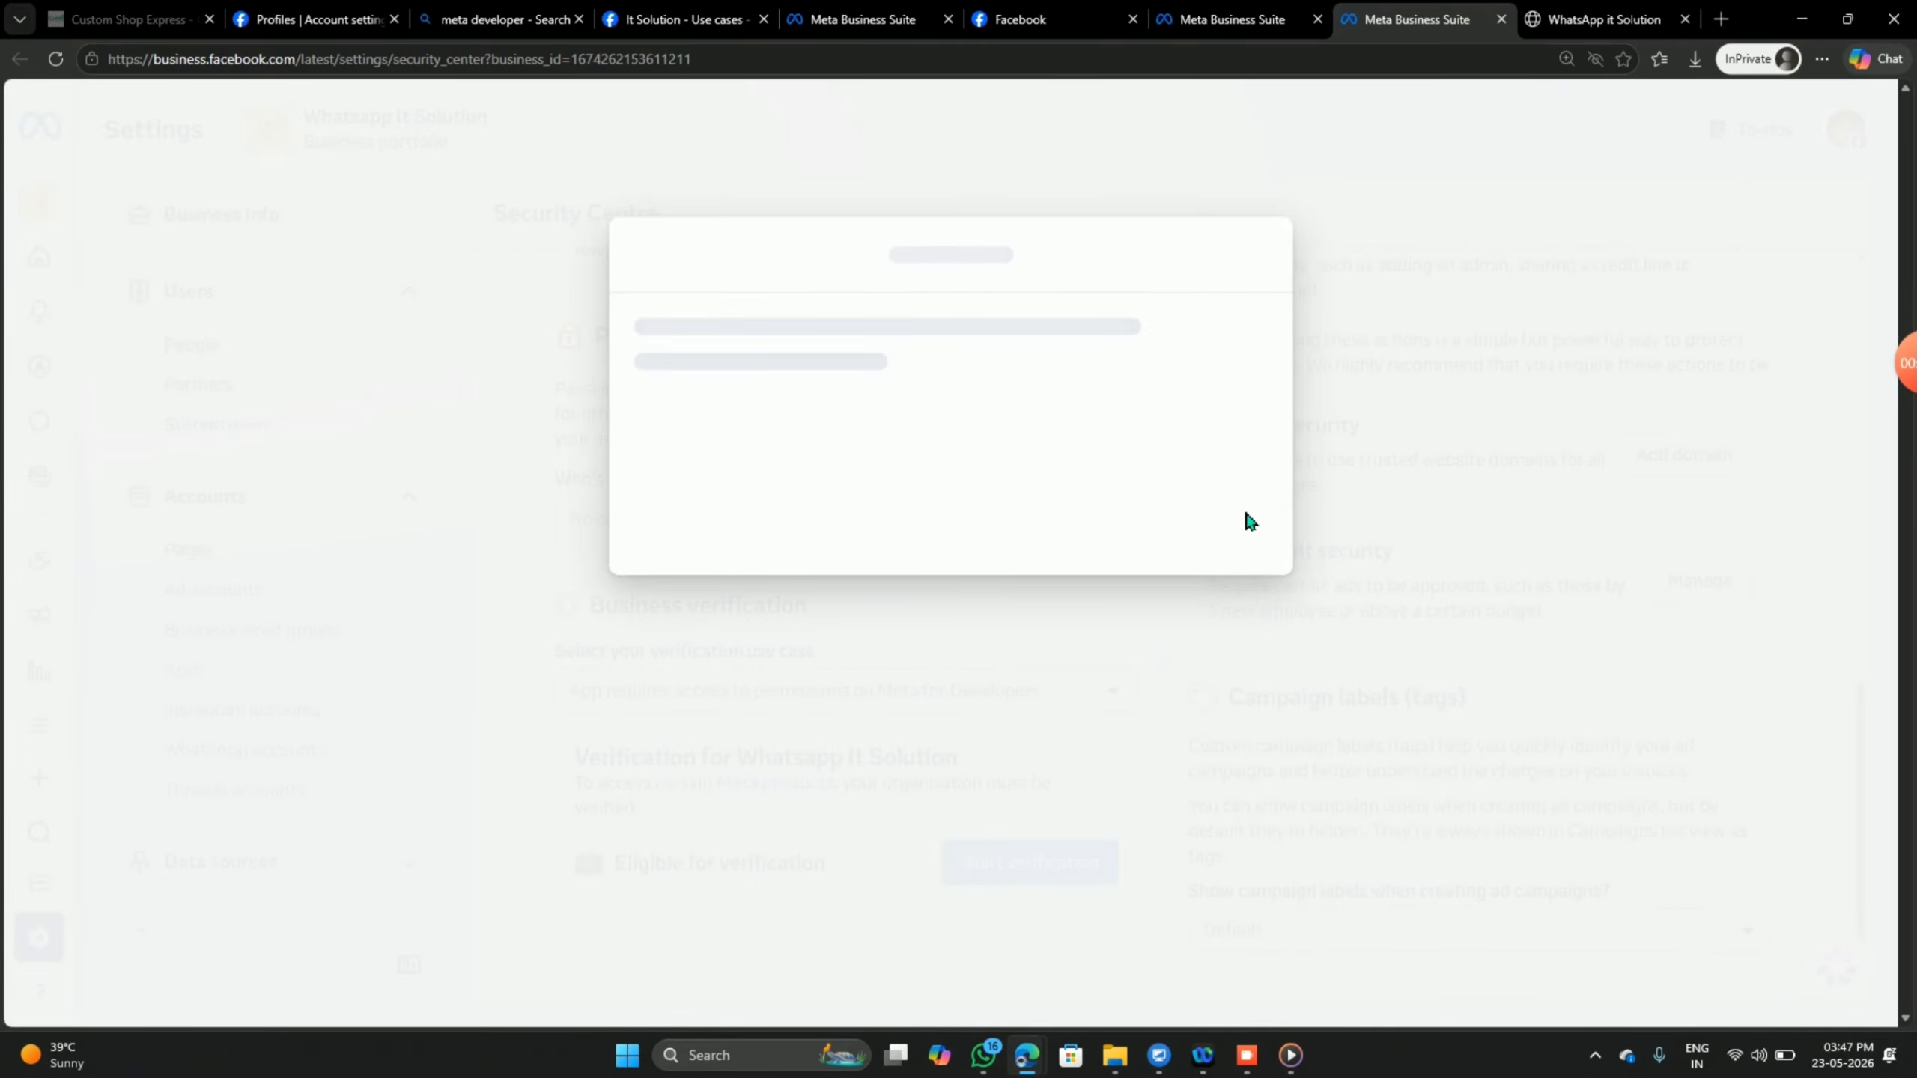
# - Close the thank-you confirmation, check verification reads In review, then go to the META SUITE results
pyautogui.moveTo(766, 344); pyautogui.dragTo(1155, 339)
pyautogui.click(1182, 477)
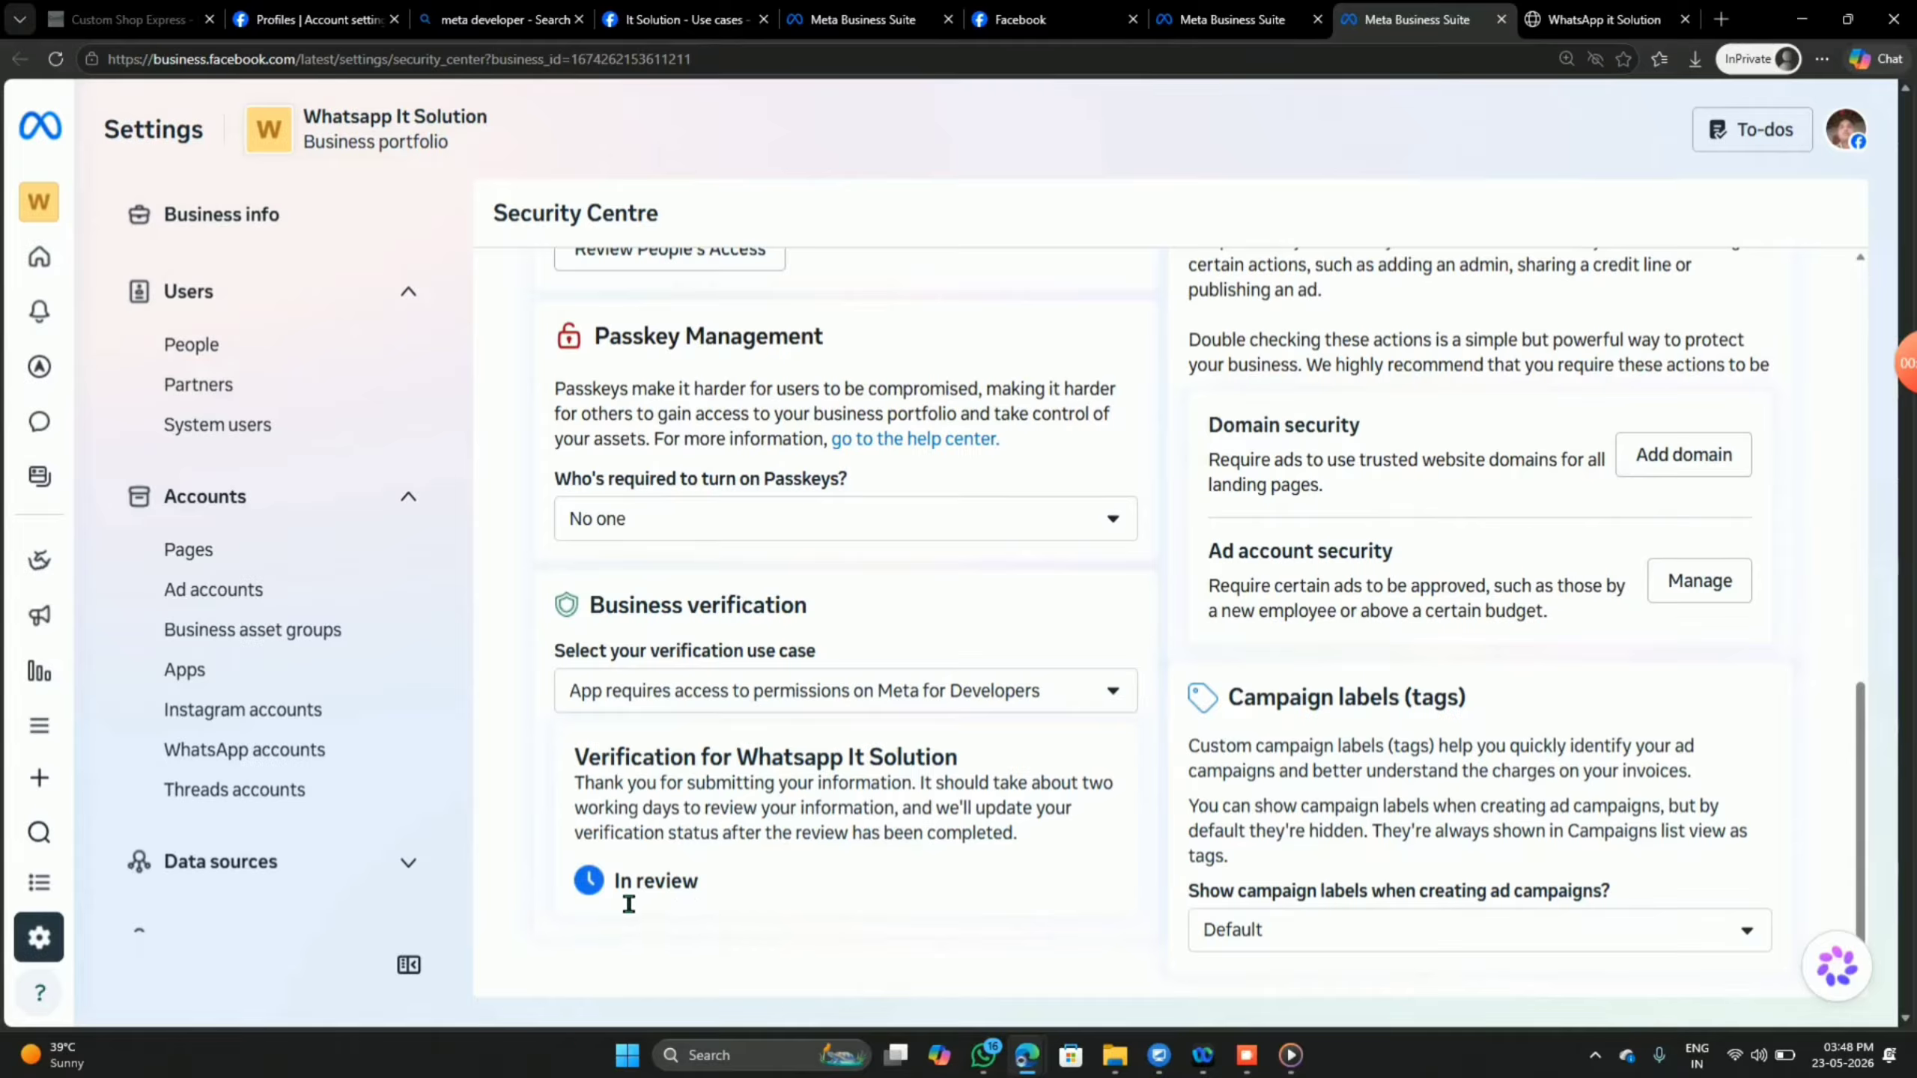
pyautogui.moveTo(616, 896); pyautogui.dragTo(706, 893)
pyautogui.click(639, 903)
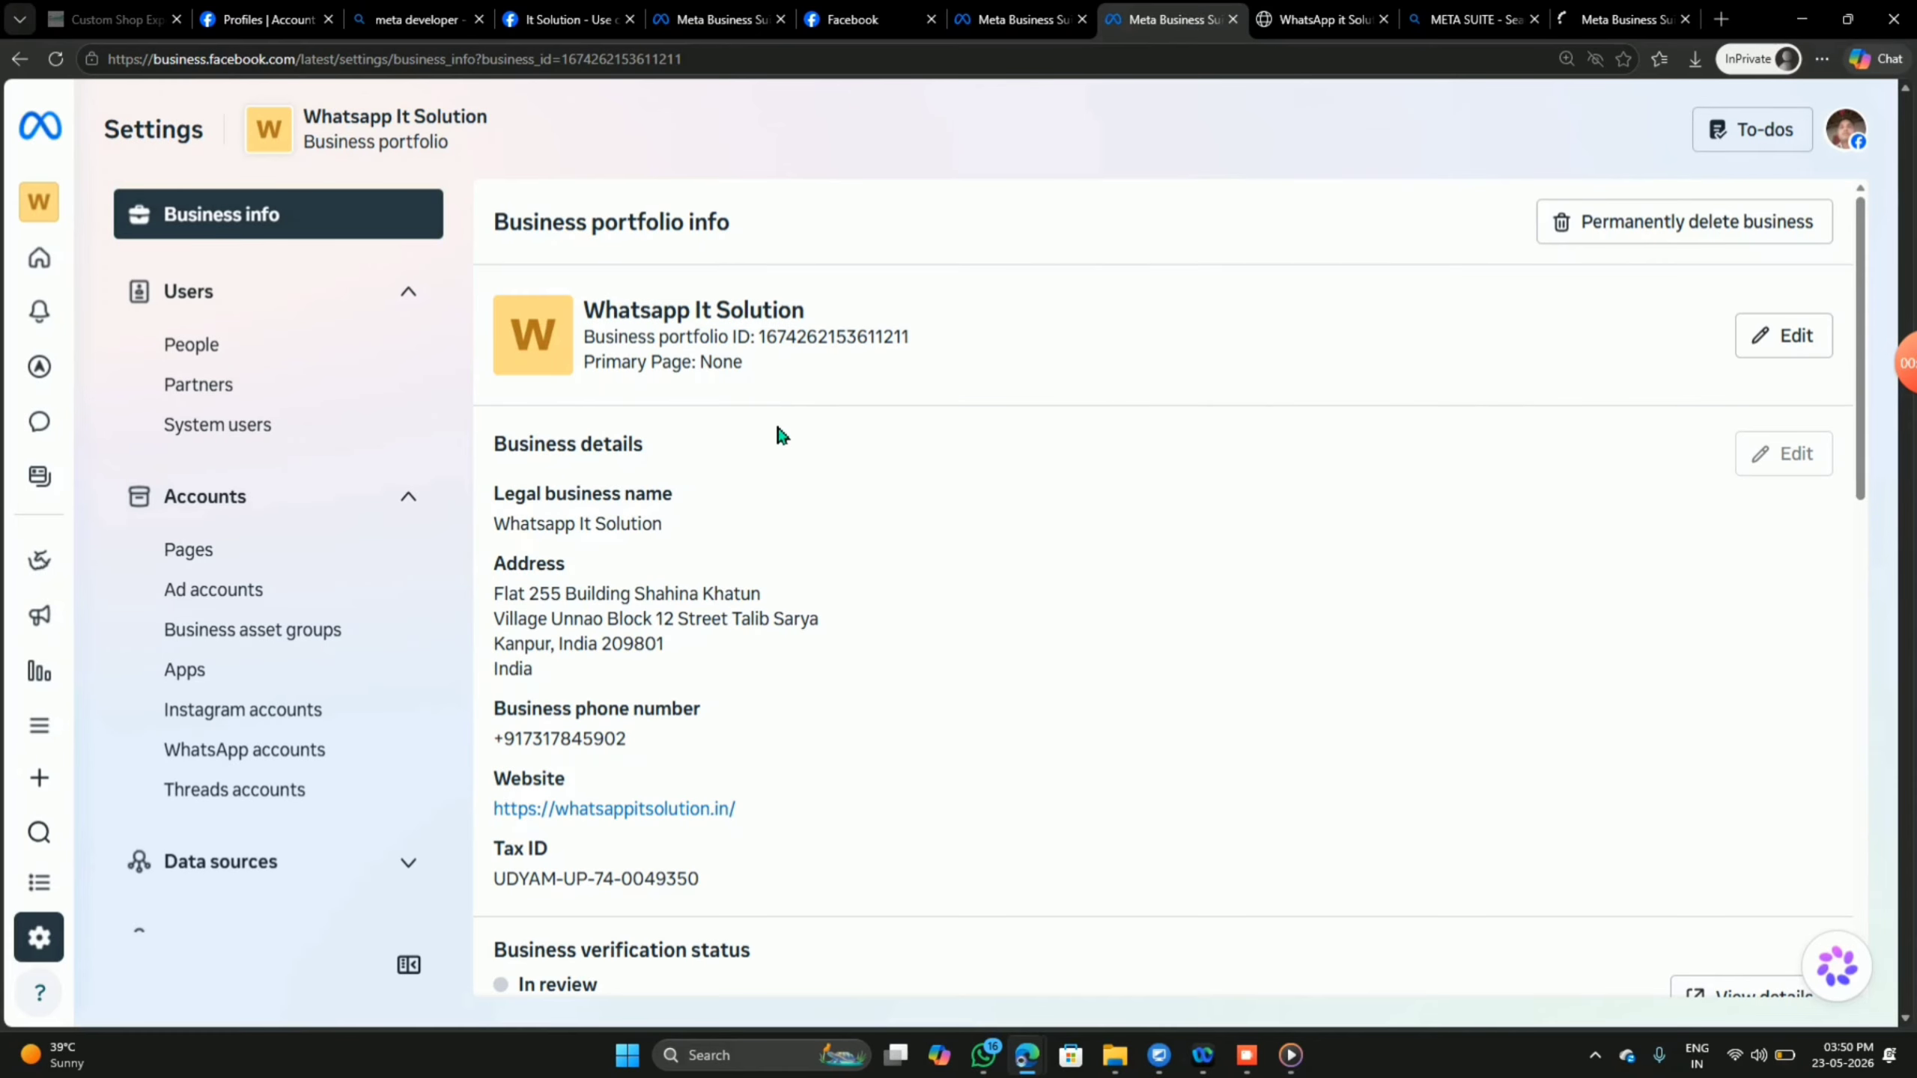
pyautogui.scroll(-4, 781, 436)
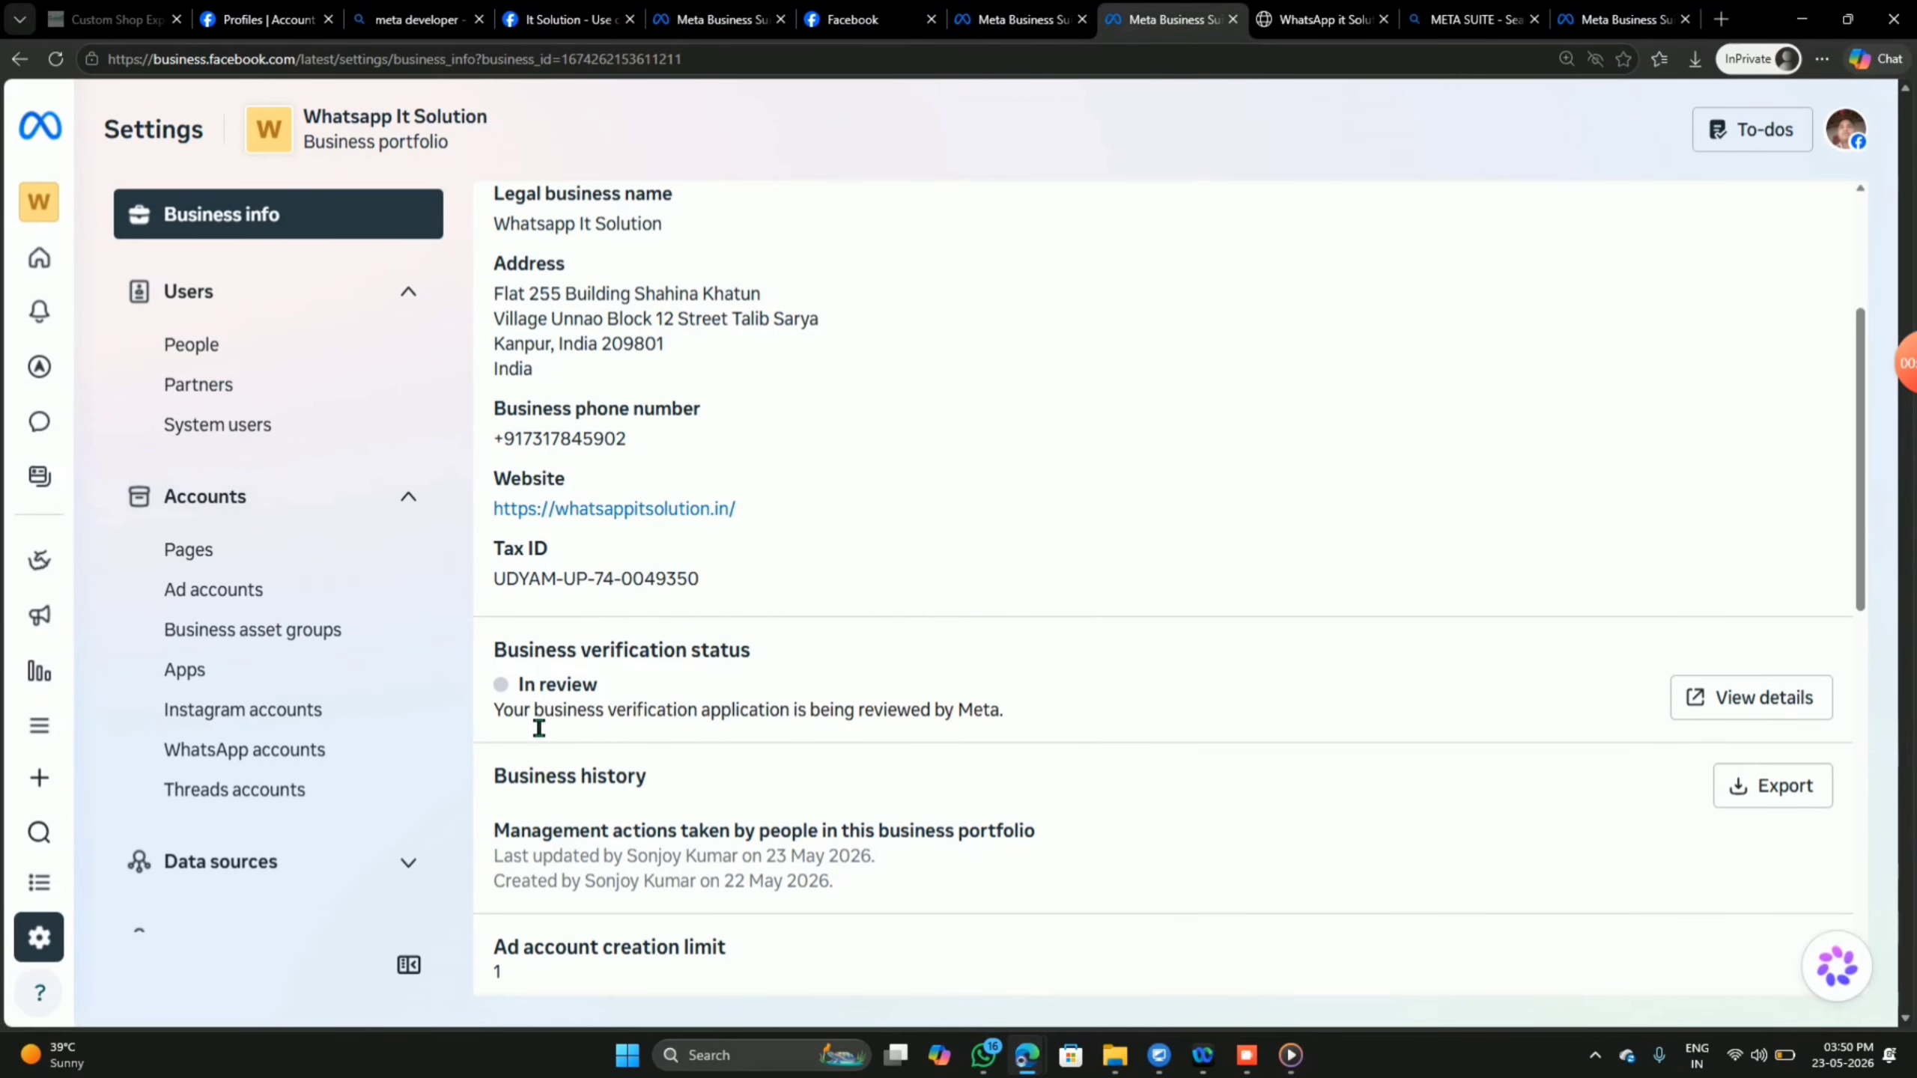
pyautogui.click(1471, 19)
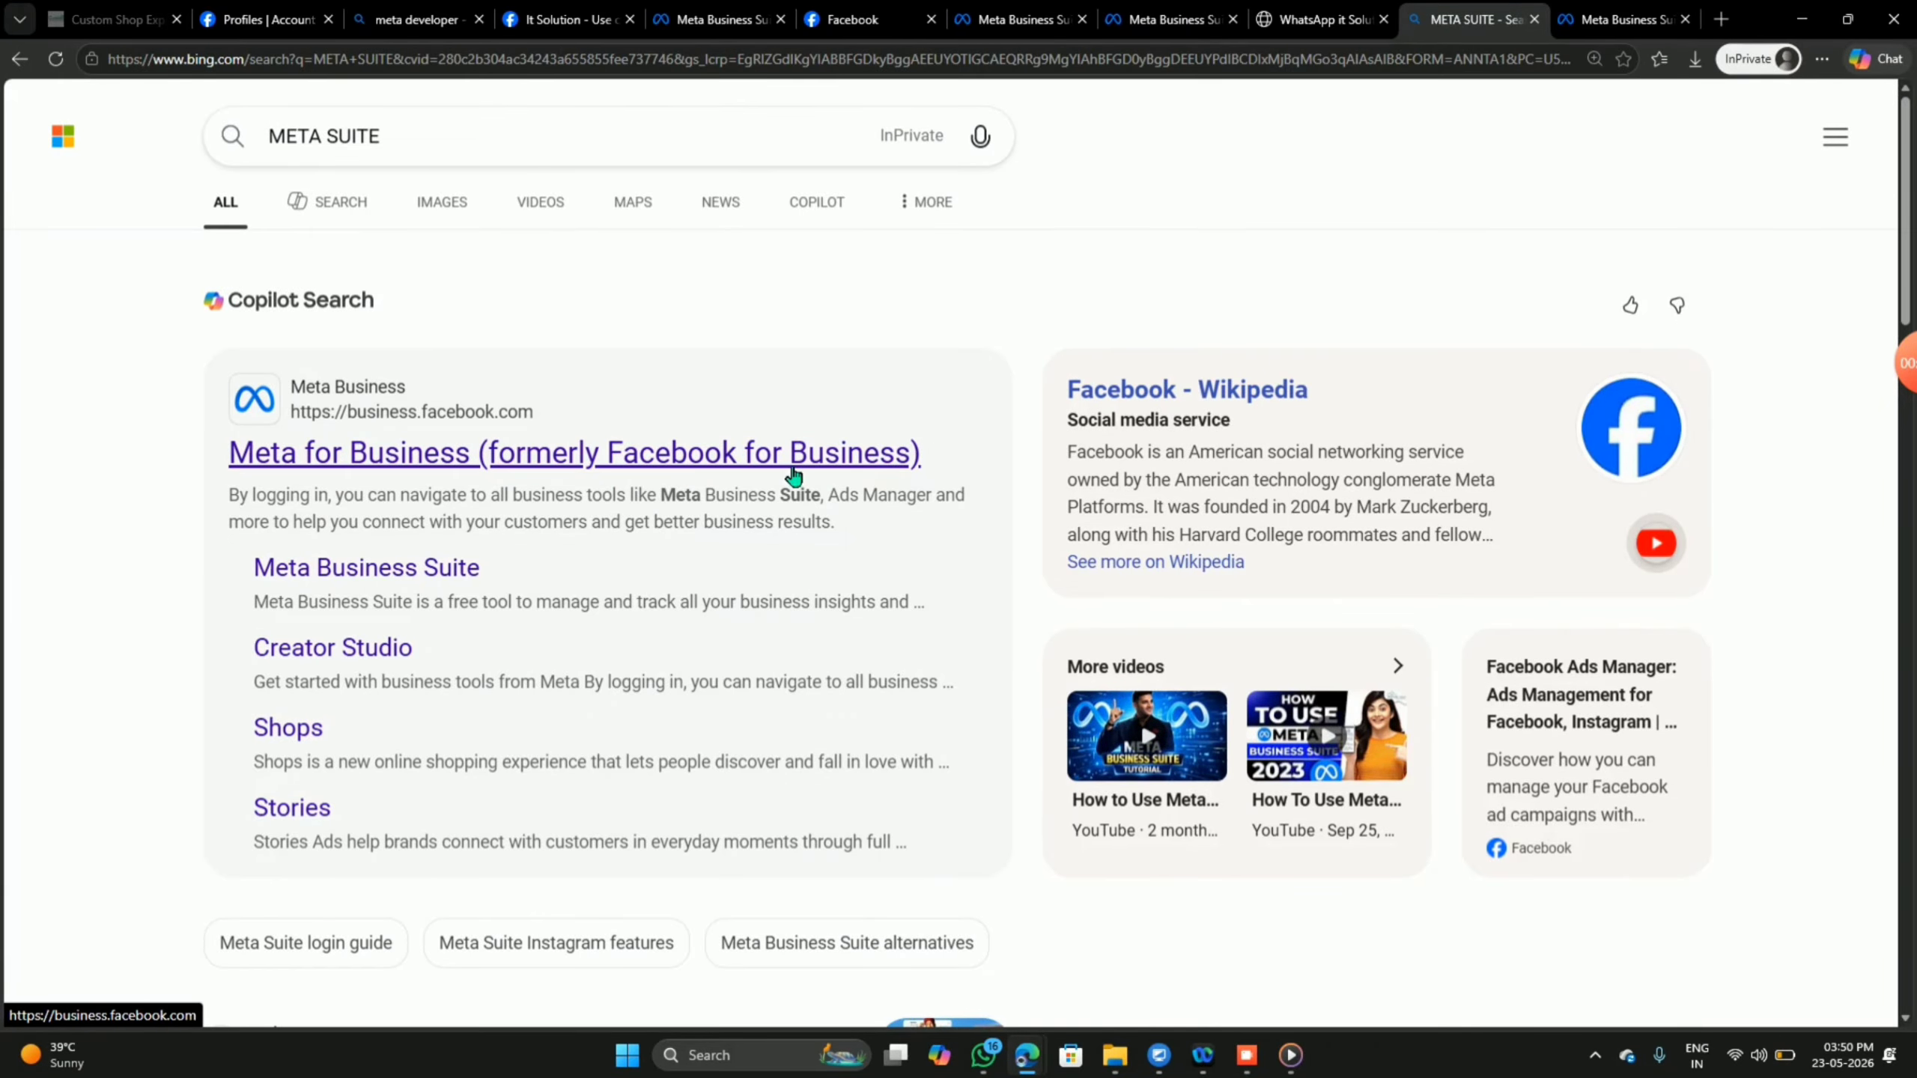
# - Go to Business settings > Business info for the Whatsapp It Solution portfolio
pyautogui.click(1623, 9)
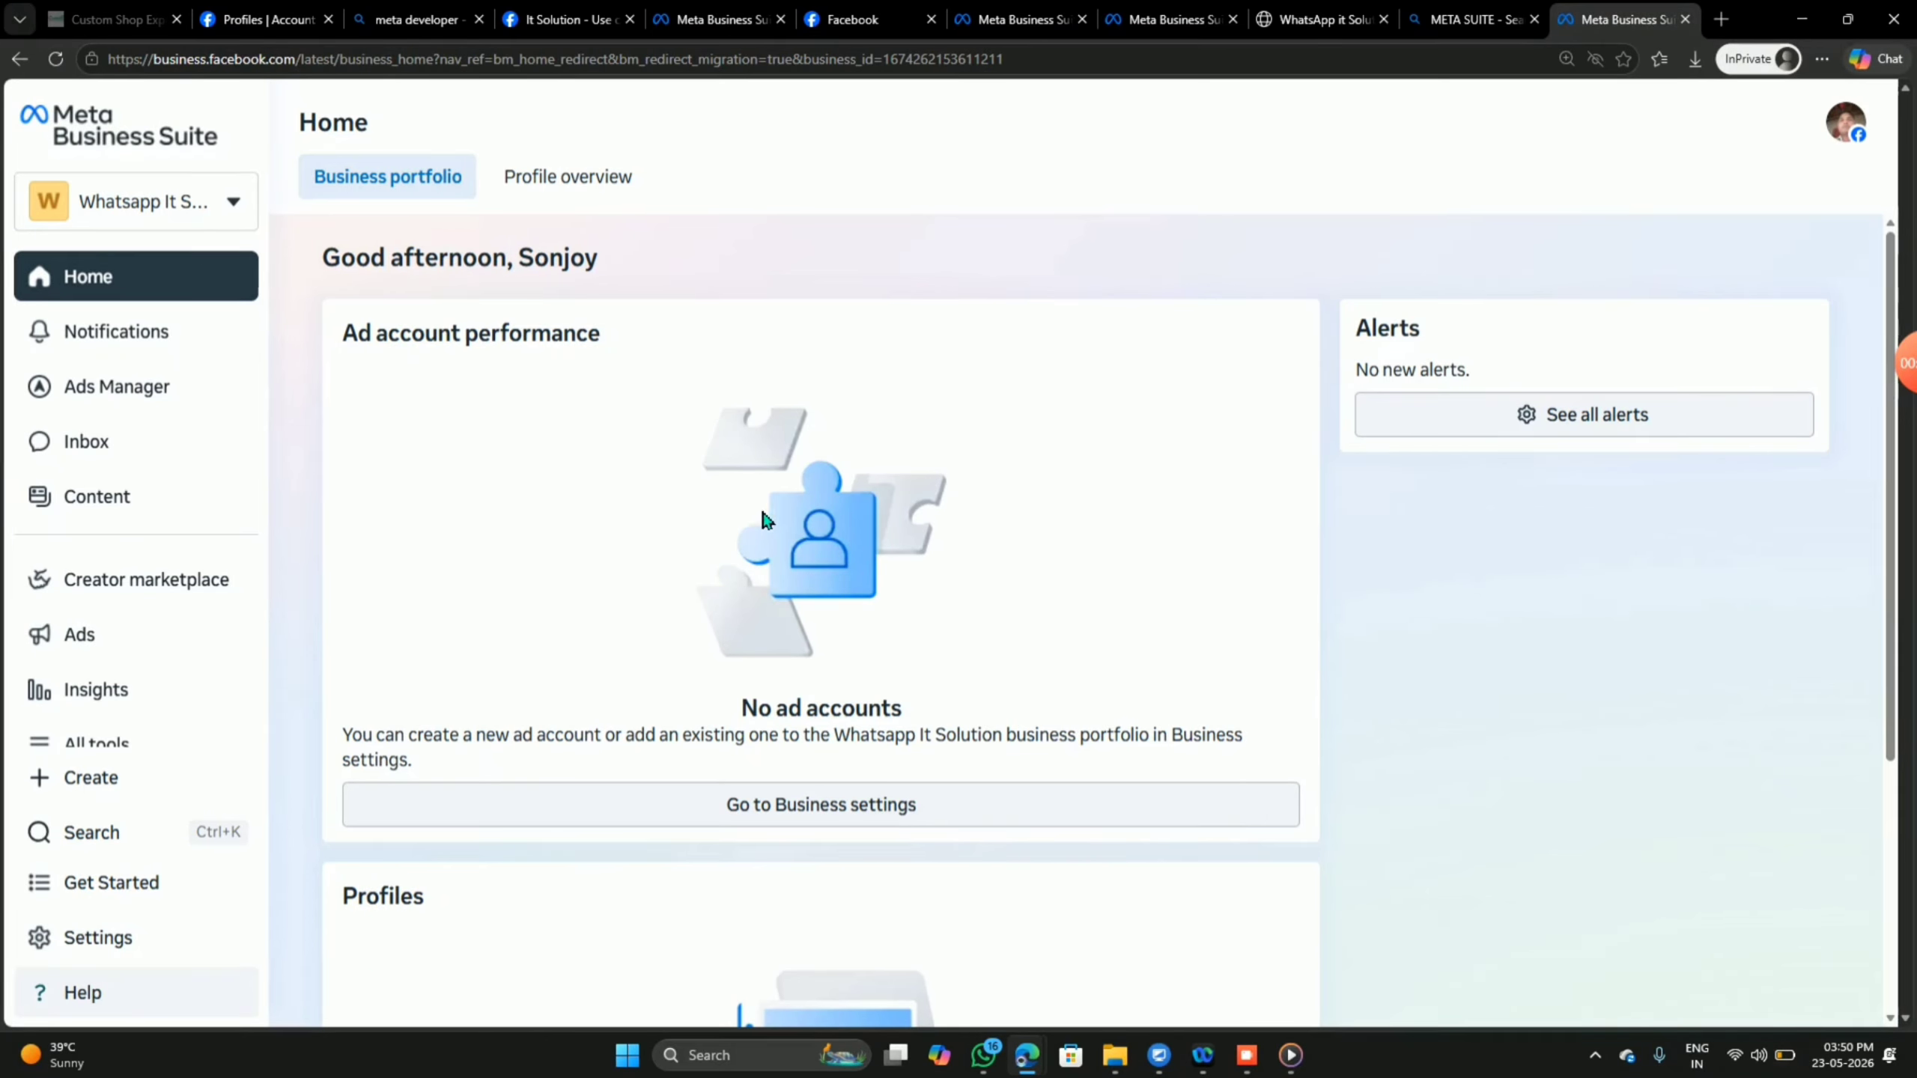
pyautogui.click(165, 202)
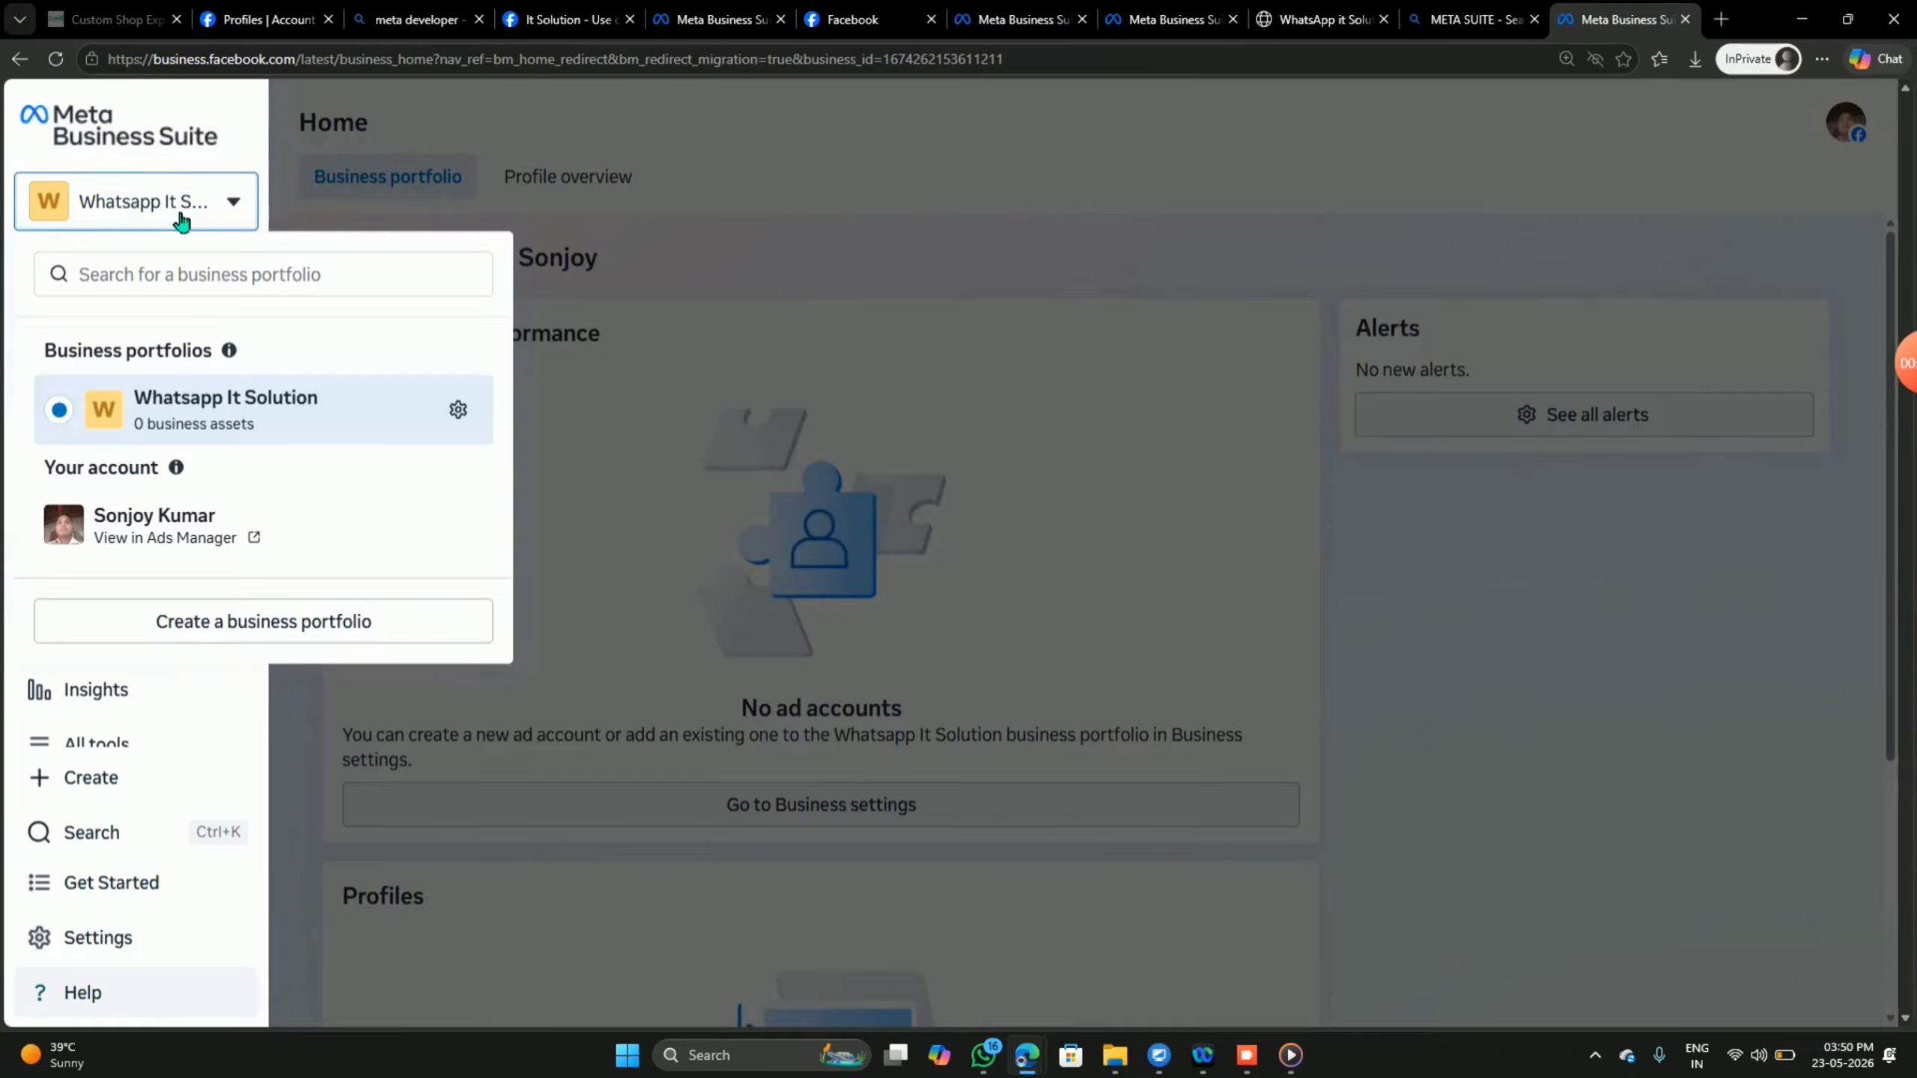
pyautogui.moveTo(34, 351); pyautogui.dragTo(206, 355)
pyautogui.click(458, 410)
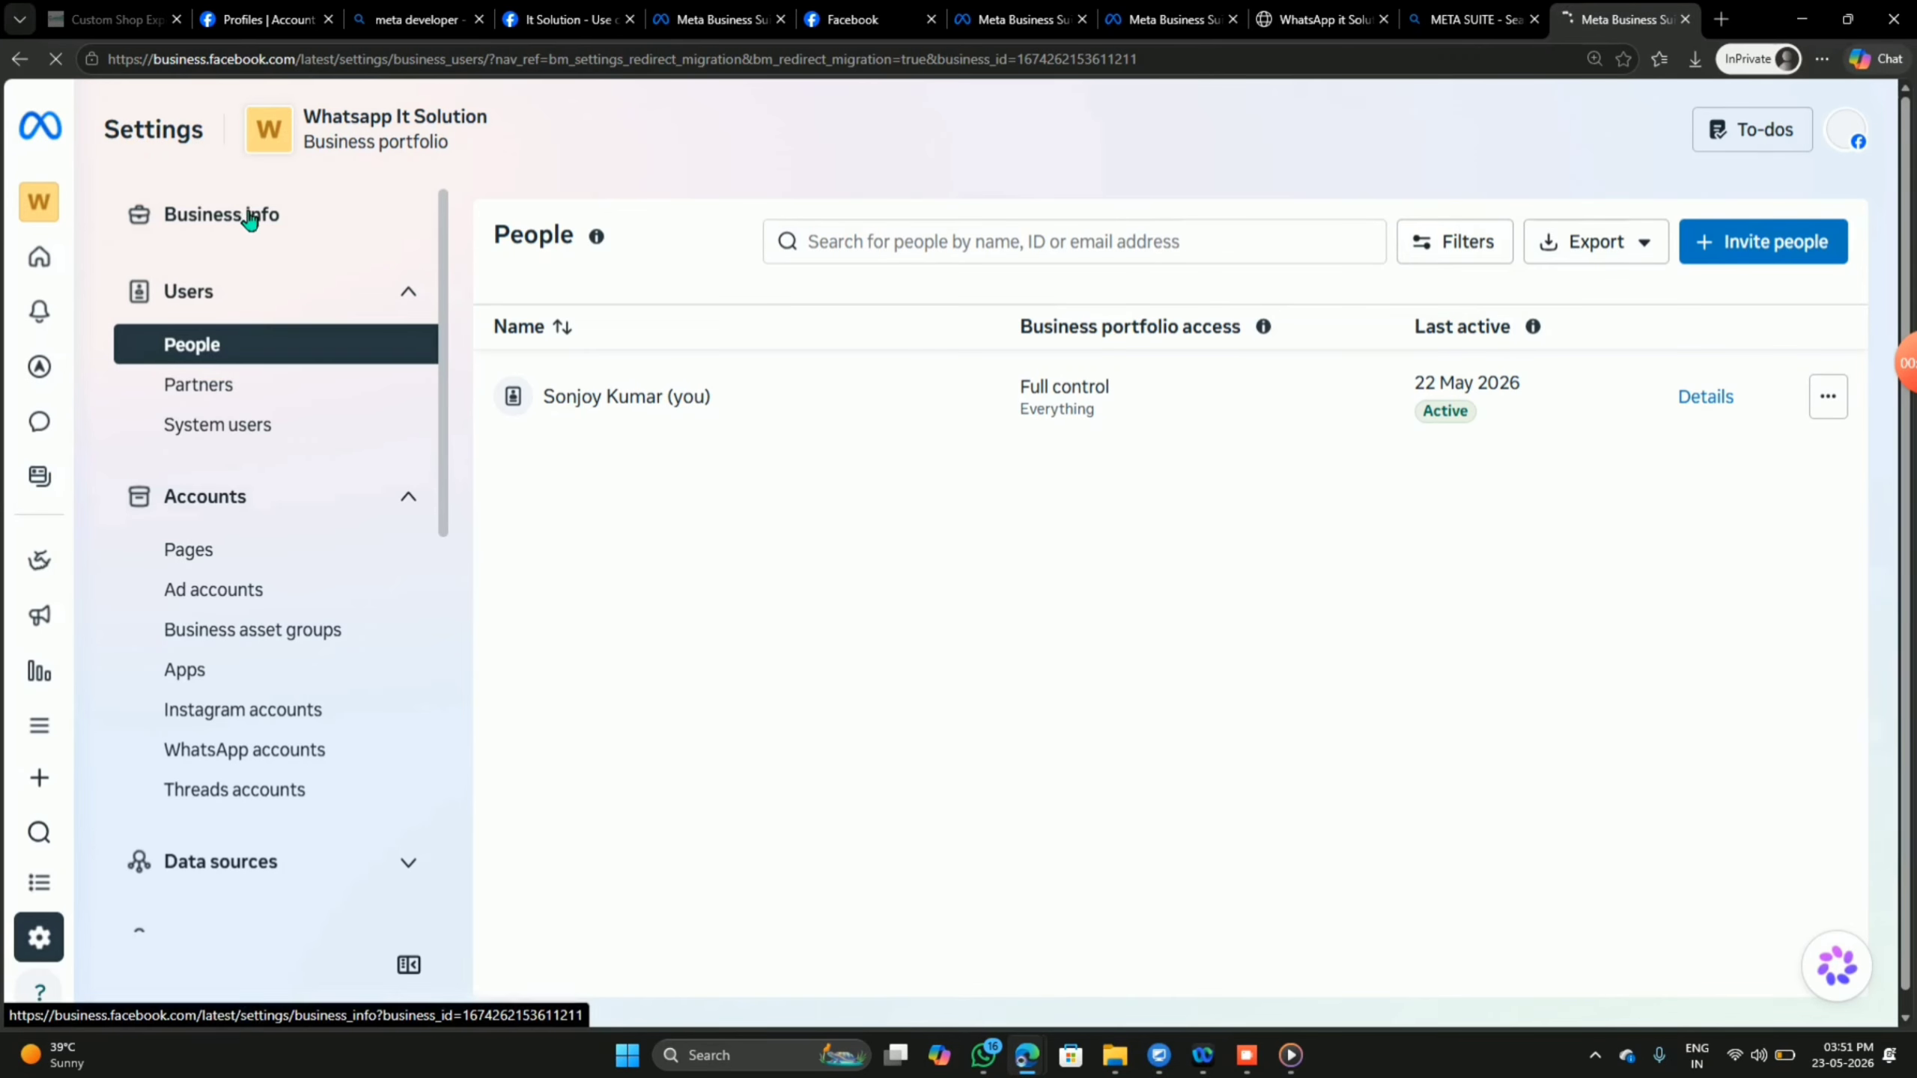
pyautogui.click(324, 222)
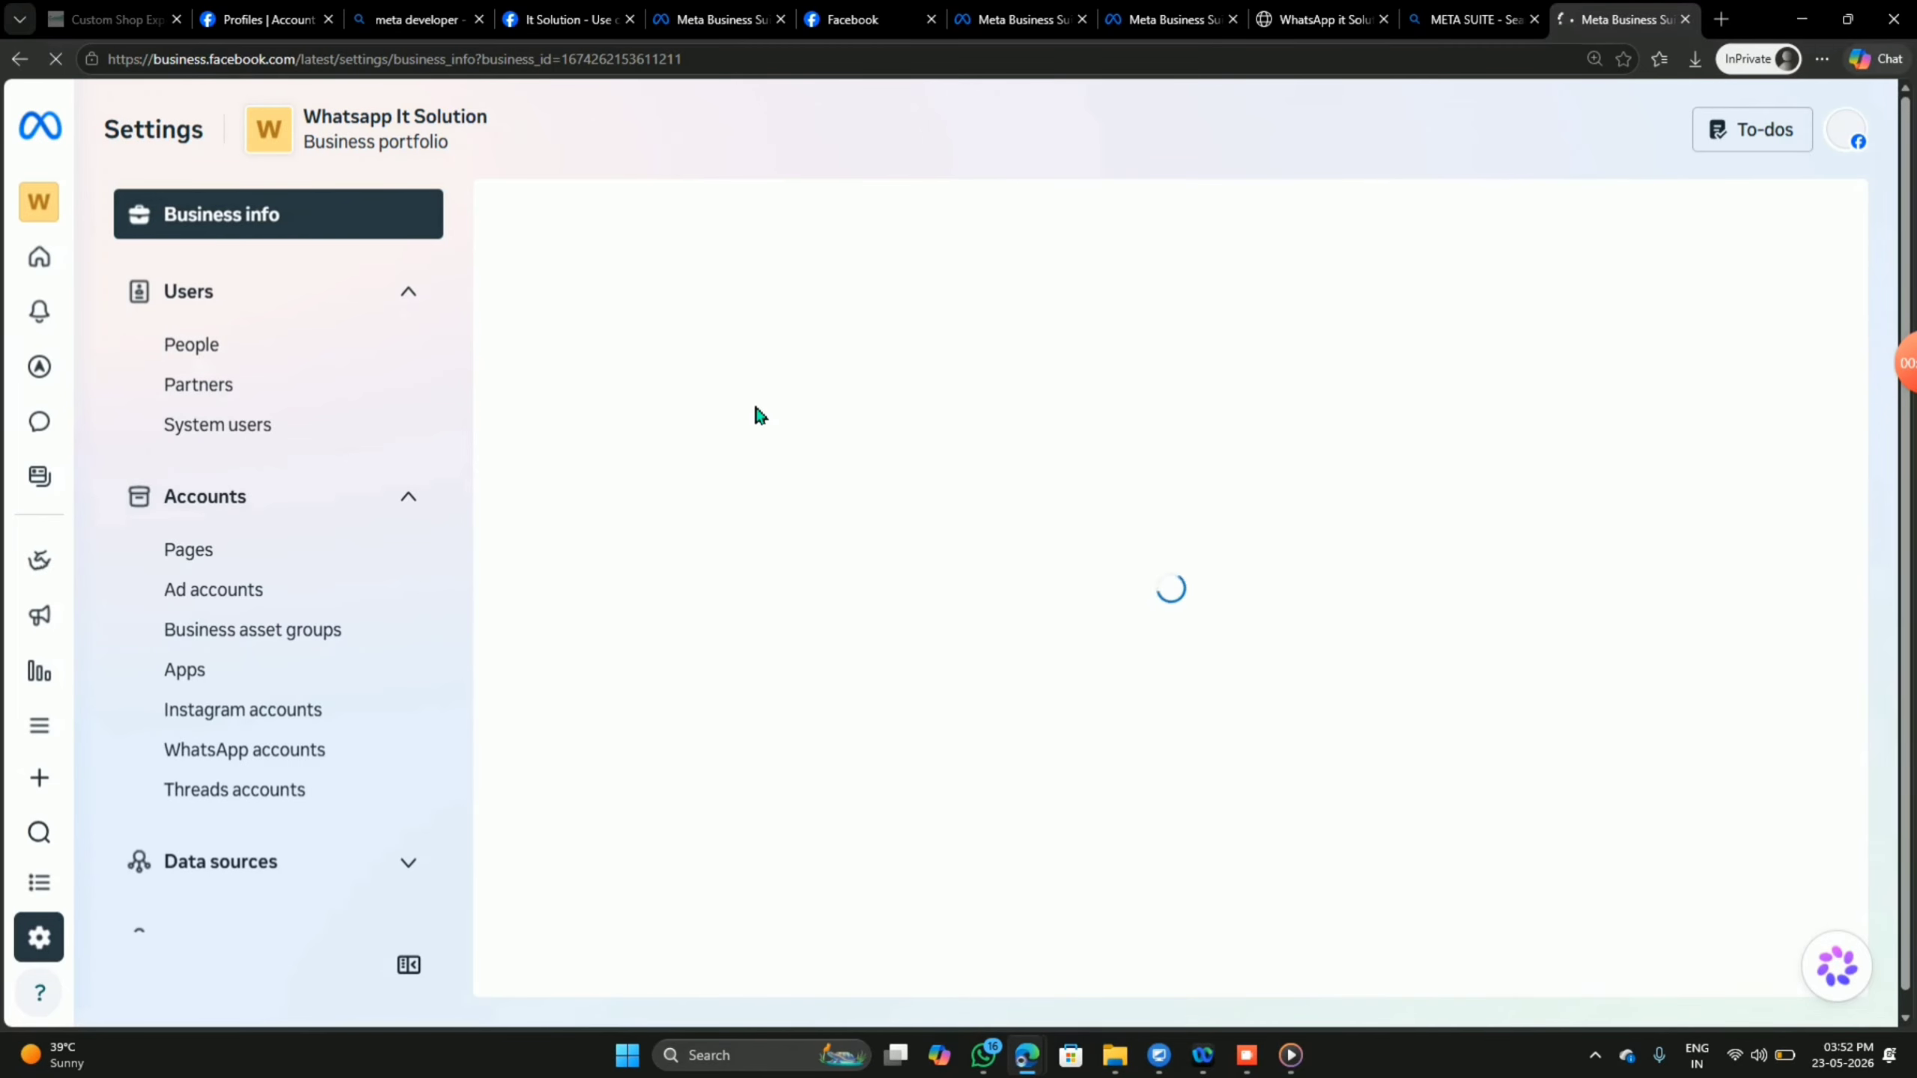
# - Check that the Business verification status still reads In review
pyautogui.scroll(-2, 702, 600)
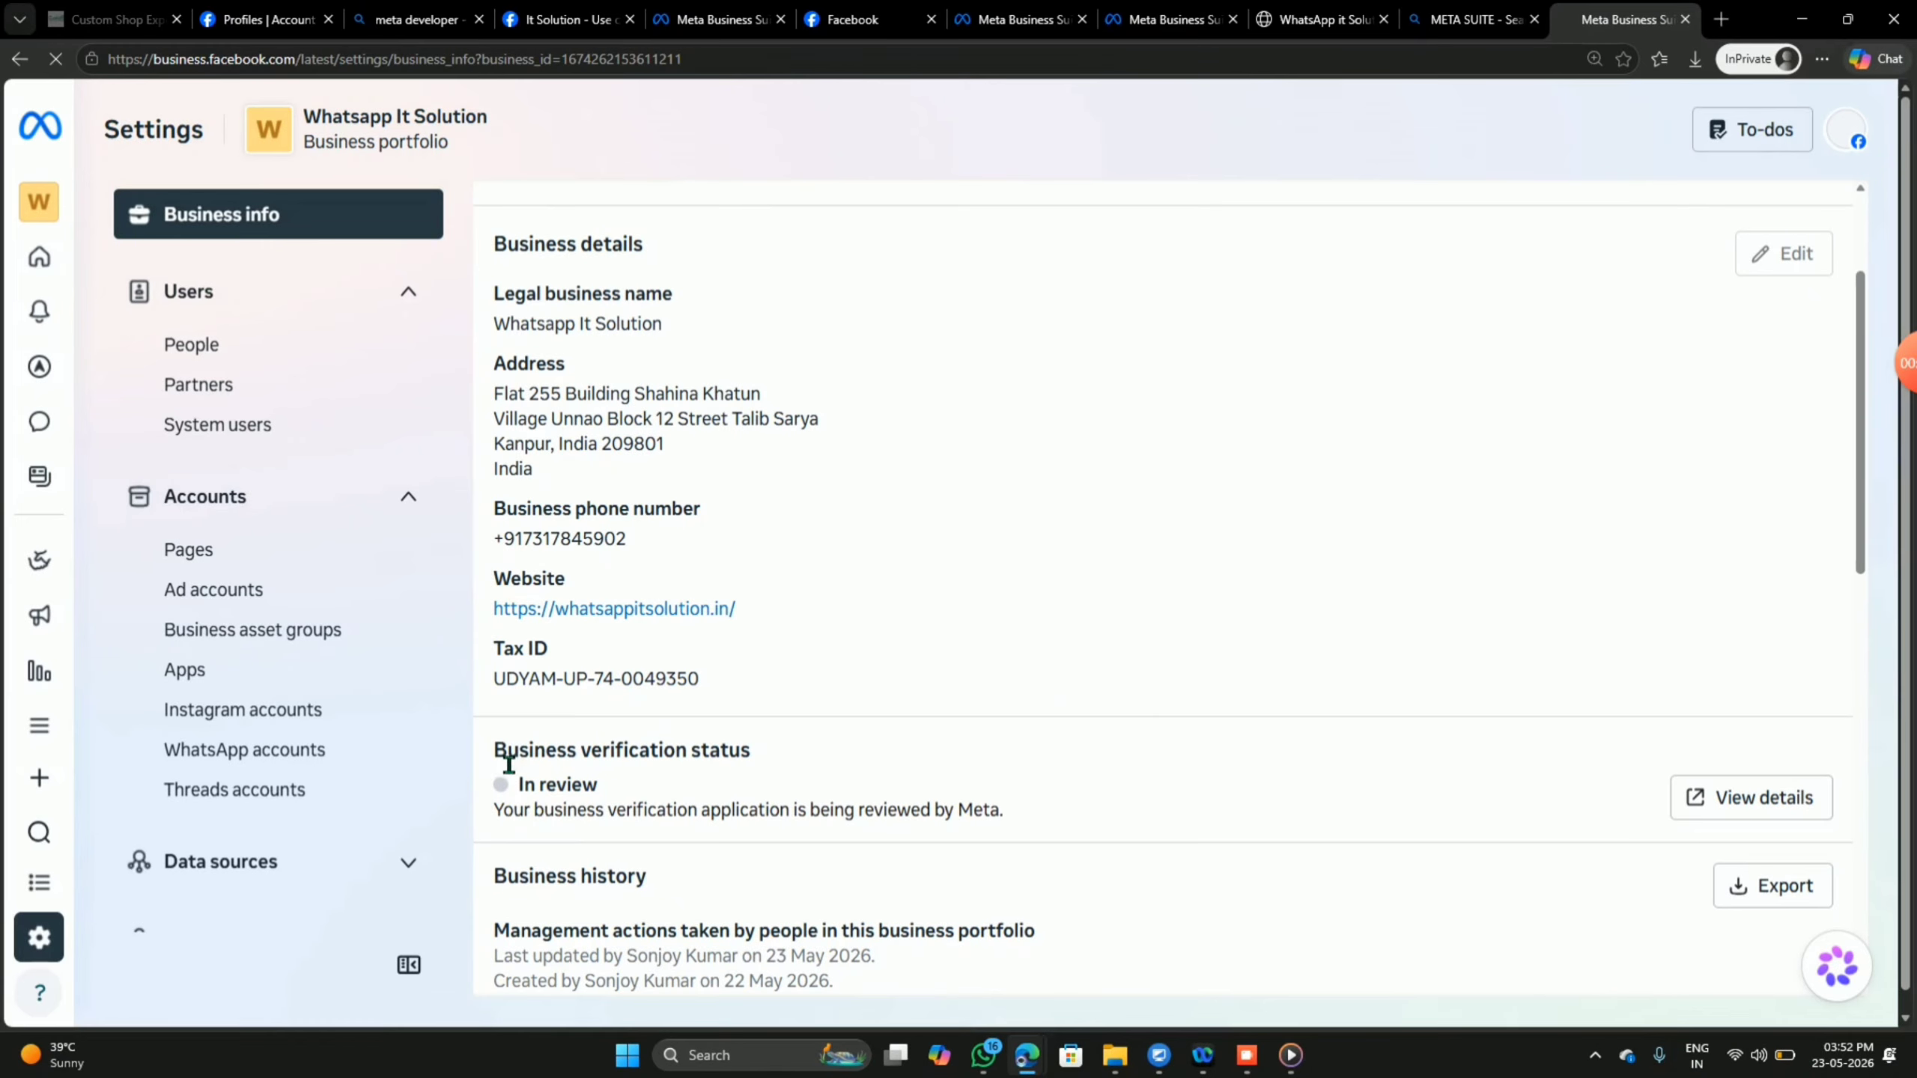
pyautogui.moveTo(496, 754); pyautogui.dragTo(759, 755)
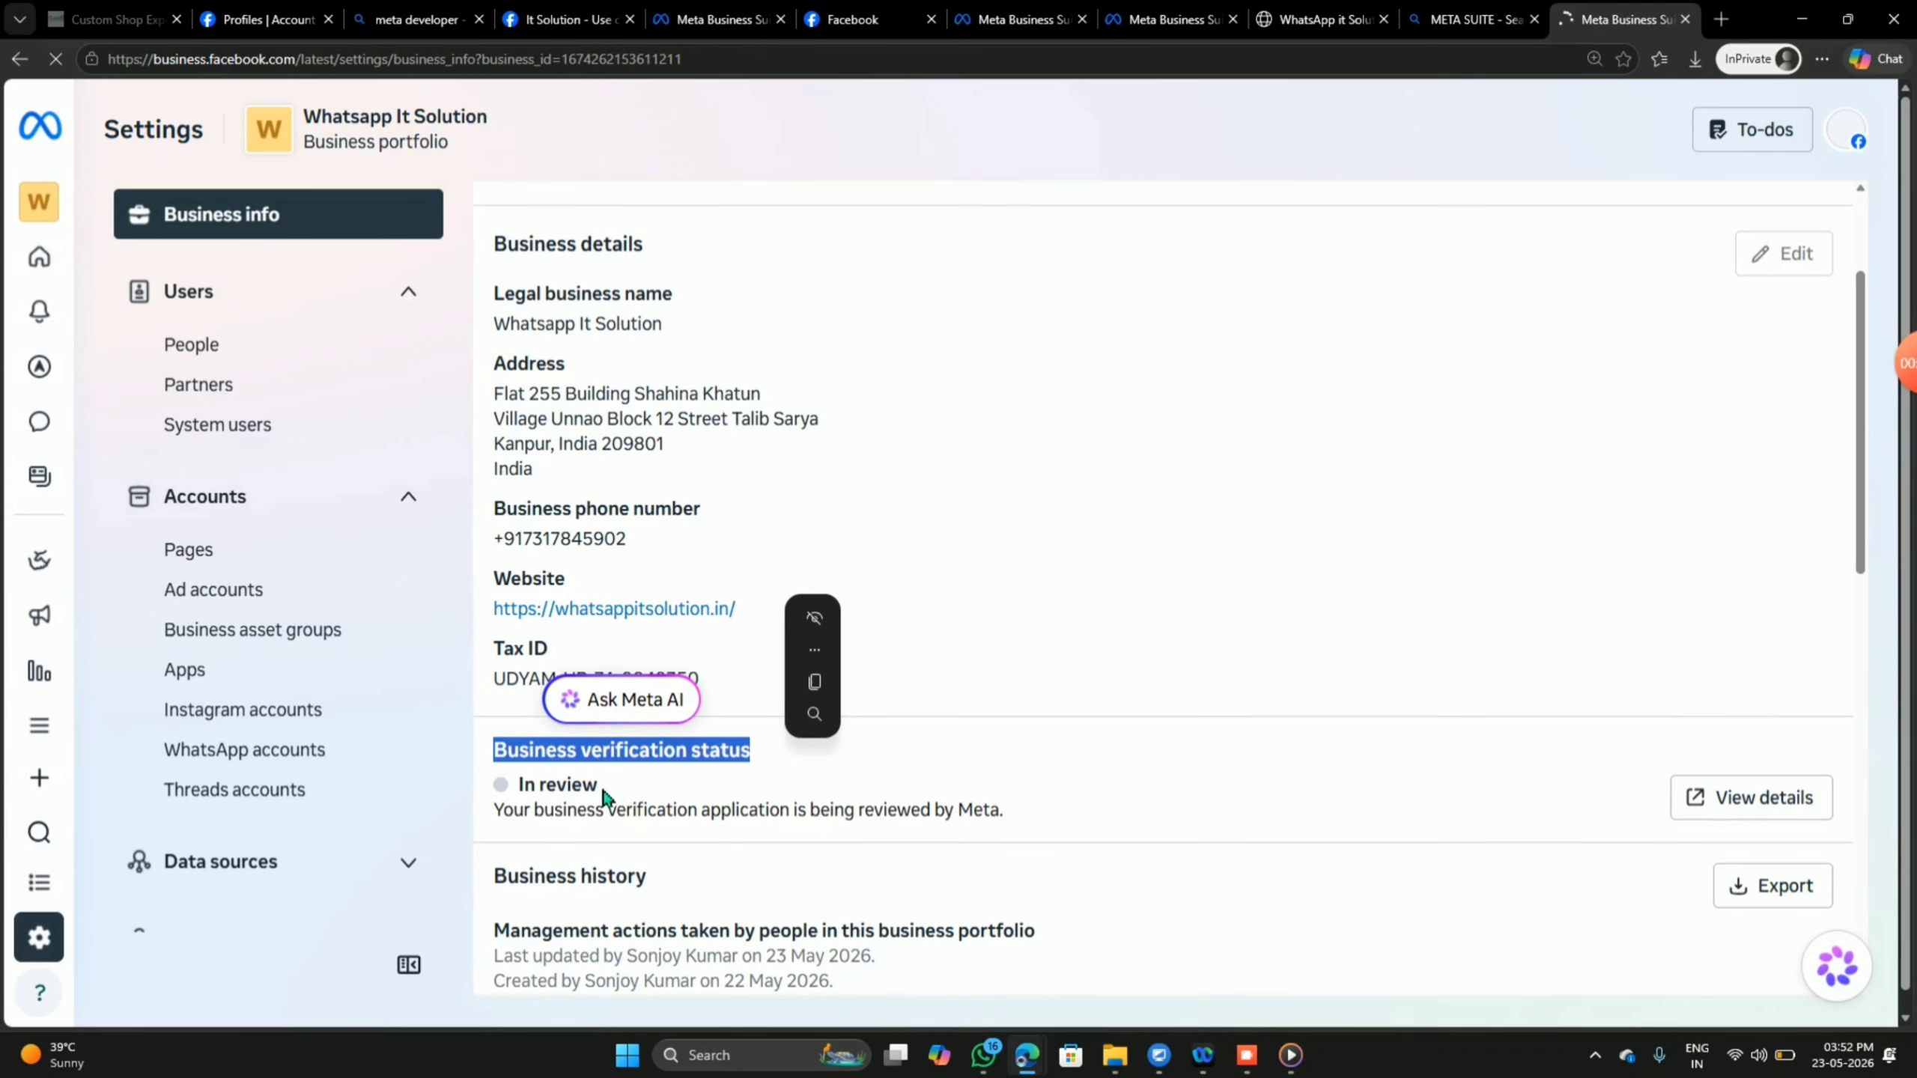
pyautogui.moveTo(519, 785); pyautogui.dragTo(596, 787)
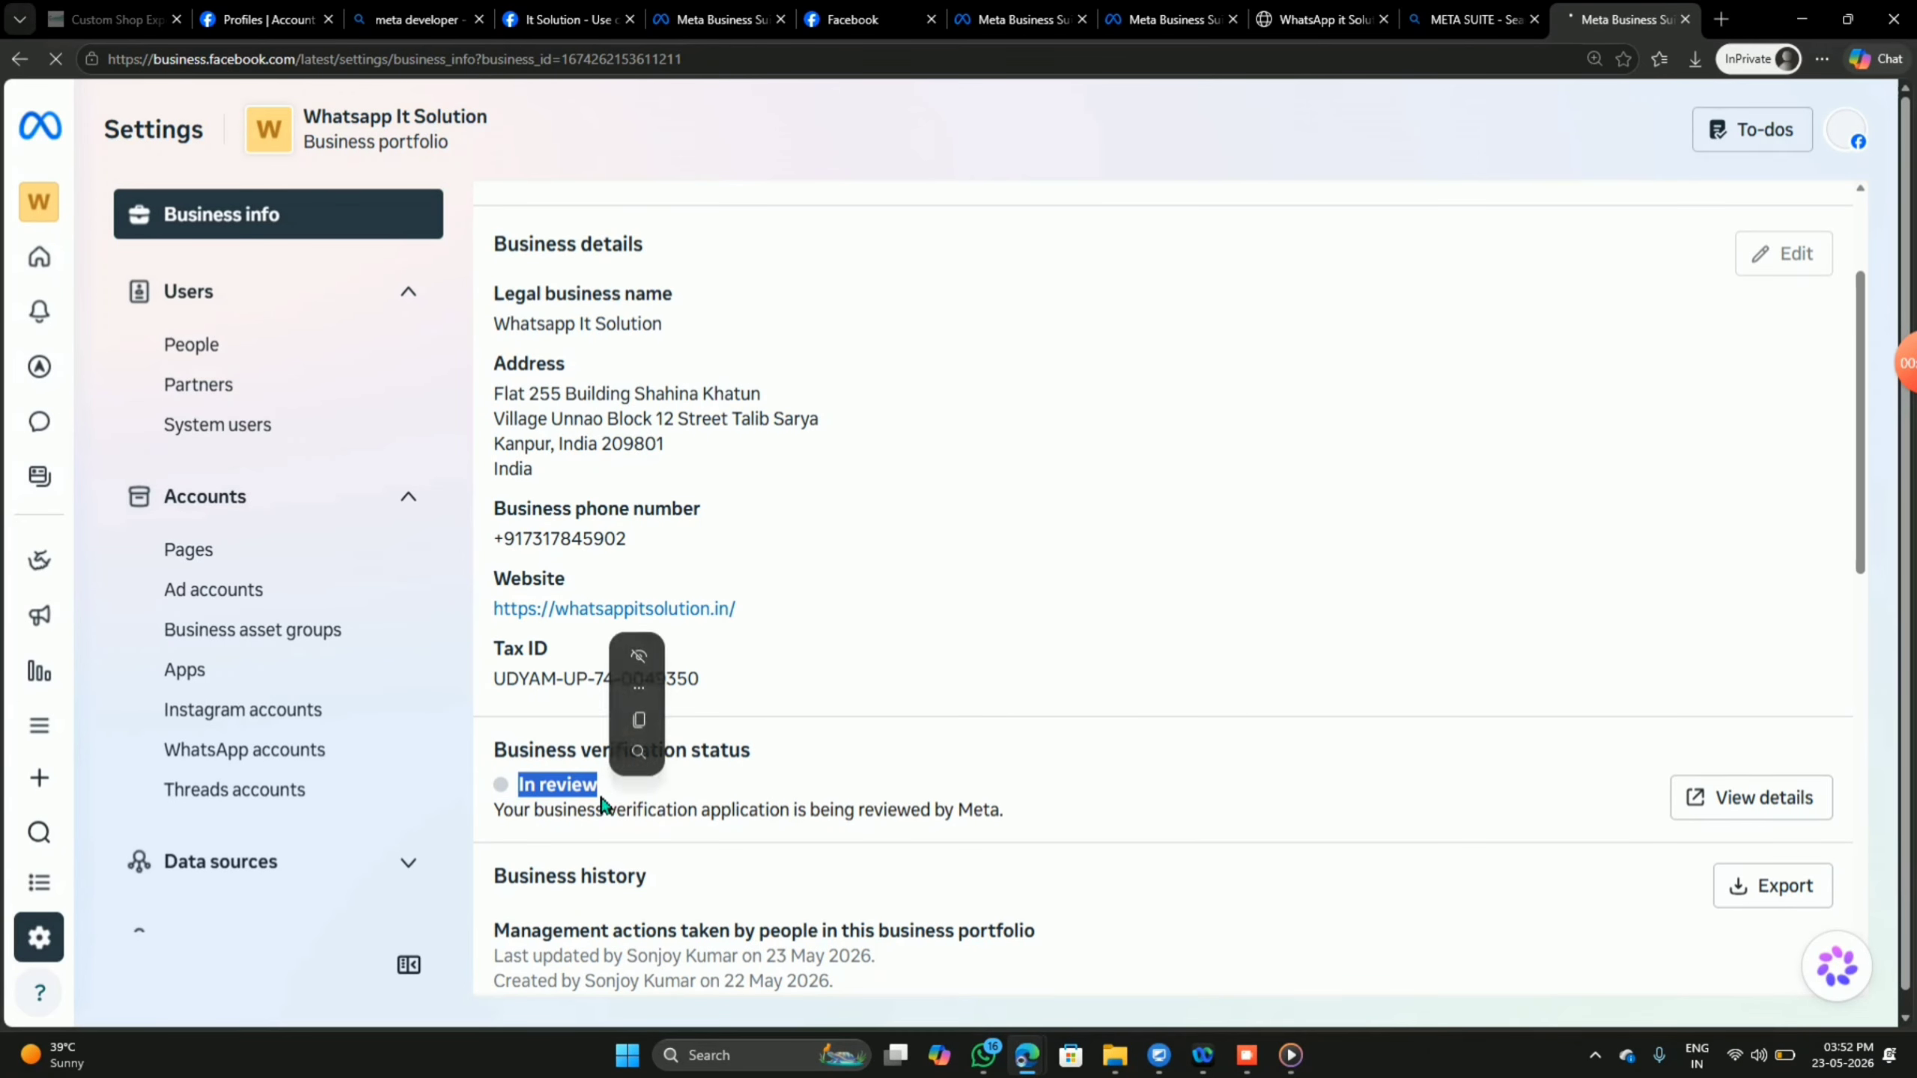
pyautogui.click(767, 779)
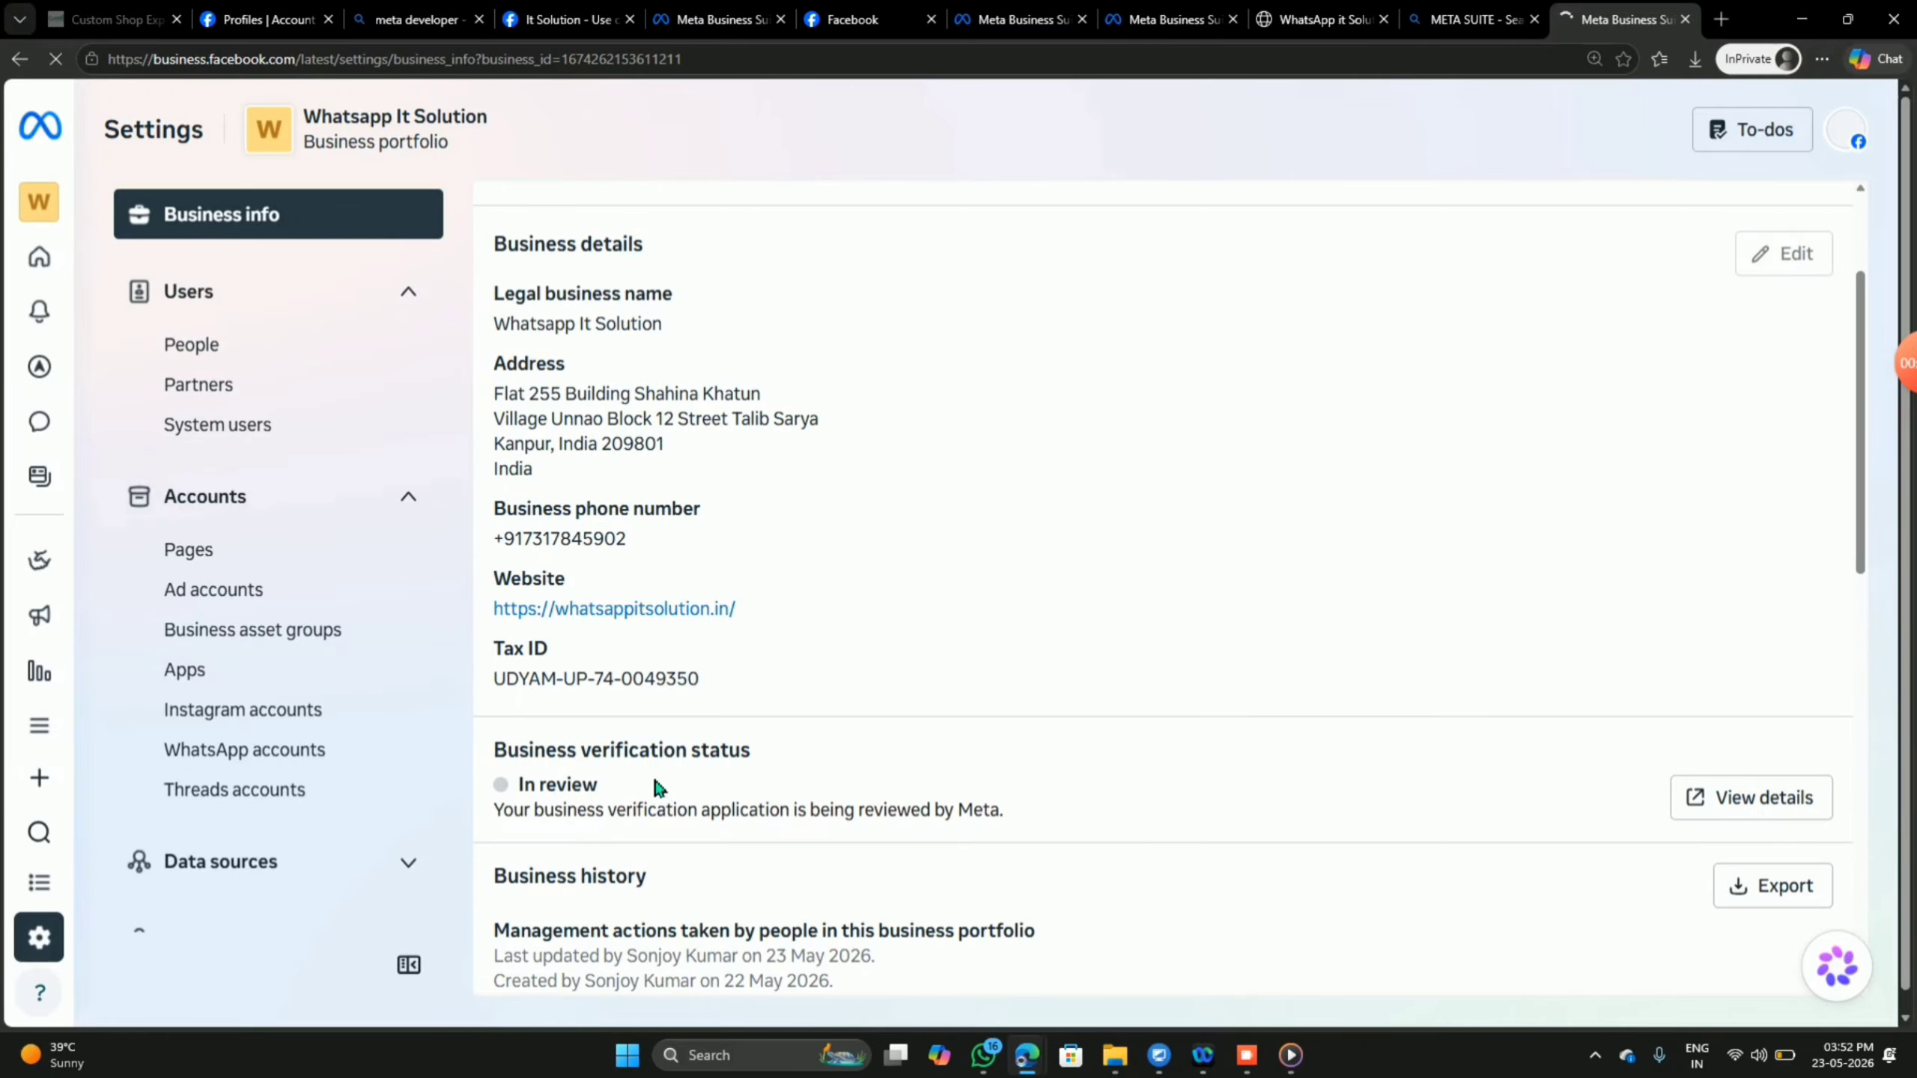